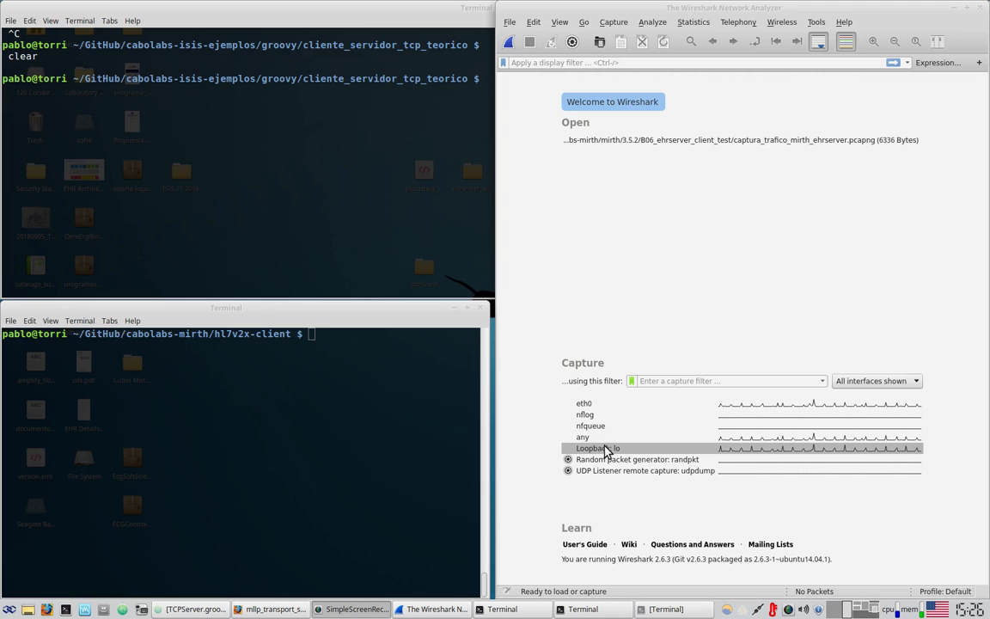
# Select the Loopback: lo interface for capture, and start the TCP server with ./server.sh in a cleared cliente_servidor_tcp_teorico terminal
pyautogui.click(604, 449)
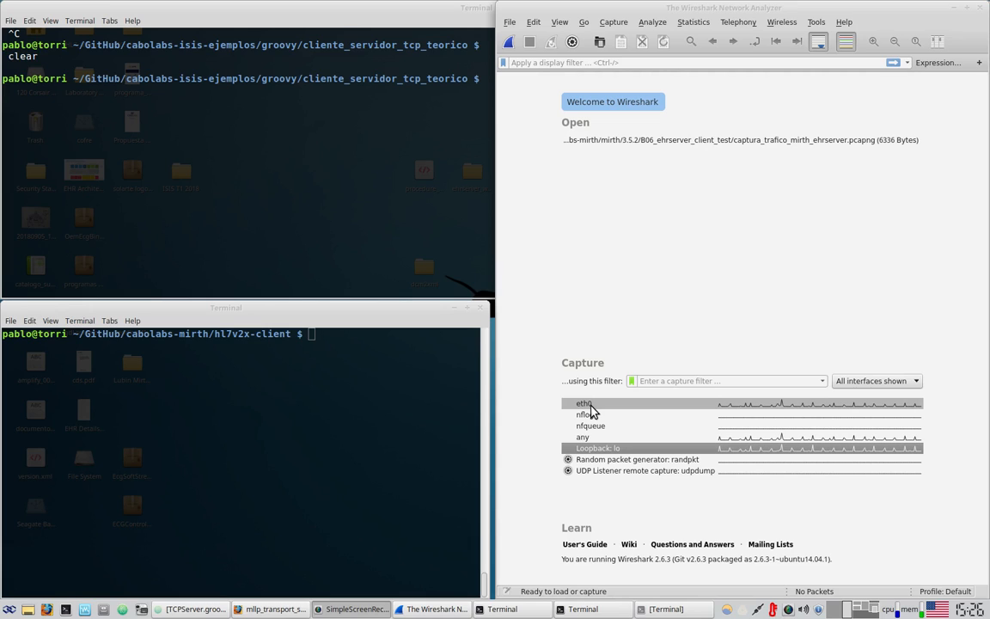
pyautogui.click(405, 136)
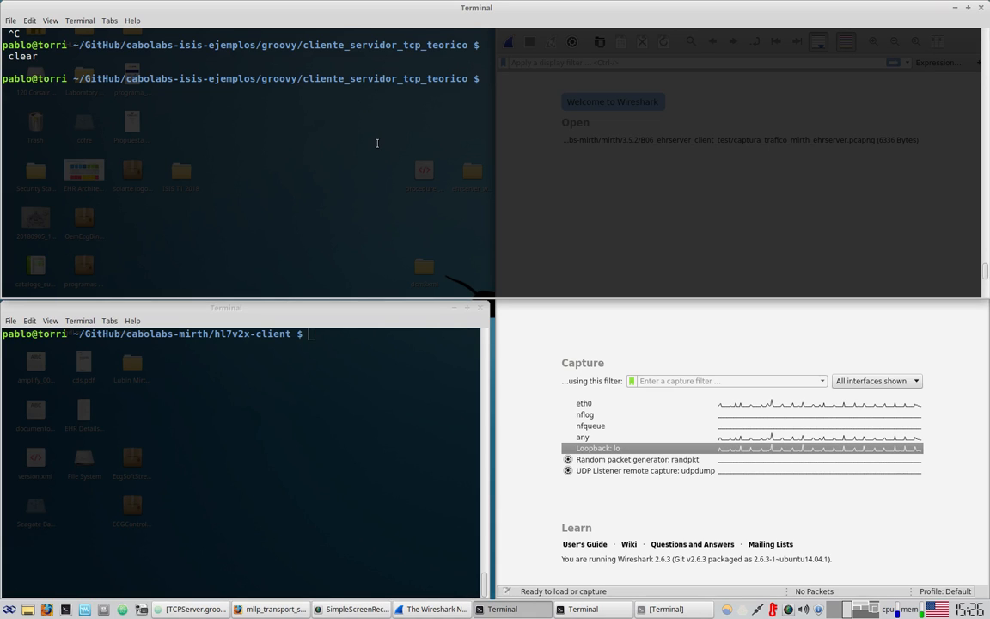
pyautogui.write('clear')
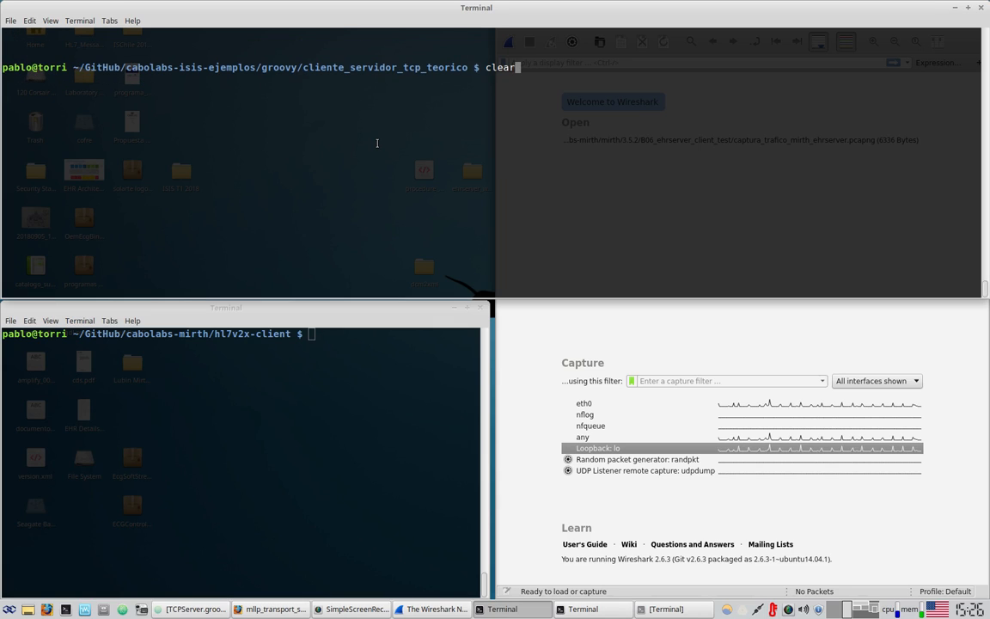
pyautogui.press('Up')
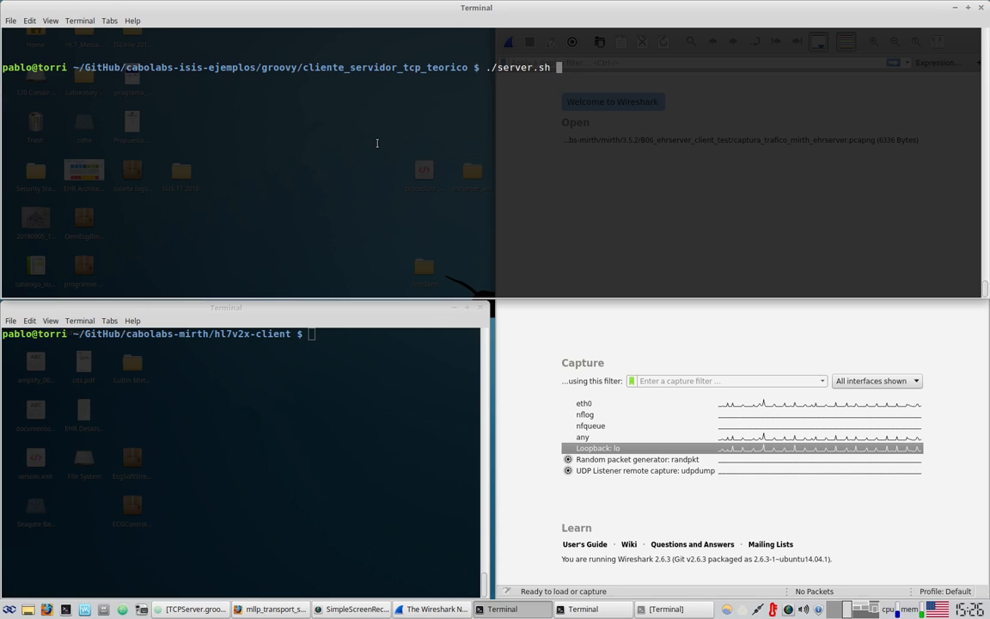
pyautogui.press('Return')
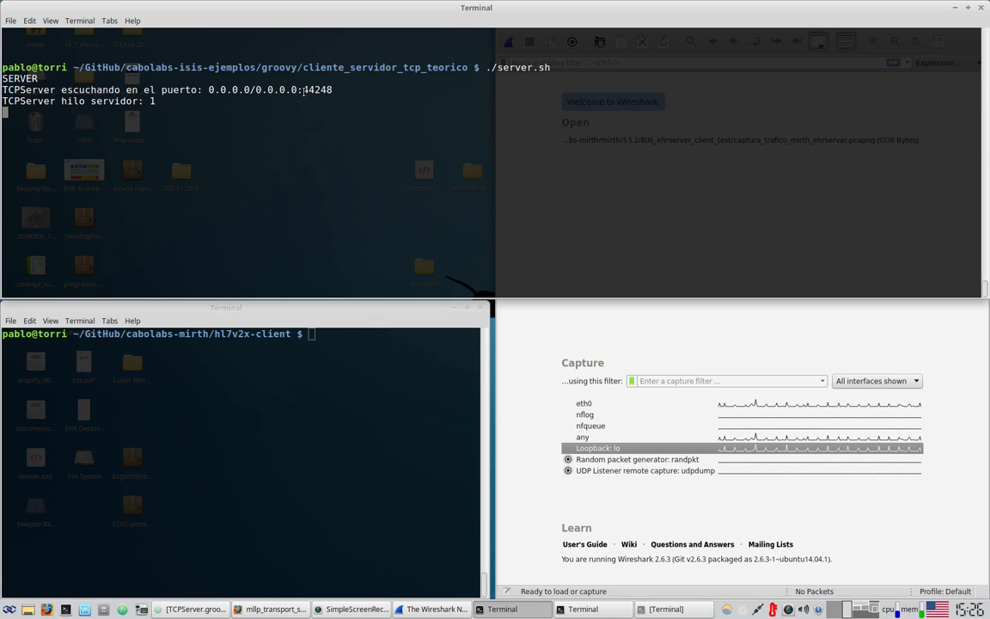
# Start a capture on Loopback: lo with the capture filter "tcp port 44248", matching the server's listening port
pyautogui.moveTo(303, 89); pyautogui.dragTo(335, 91)
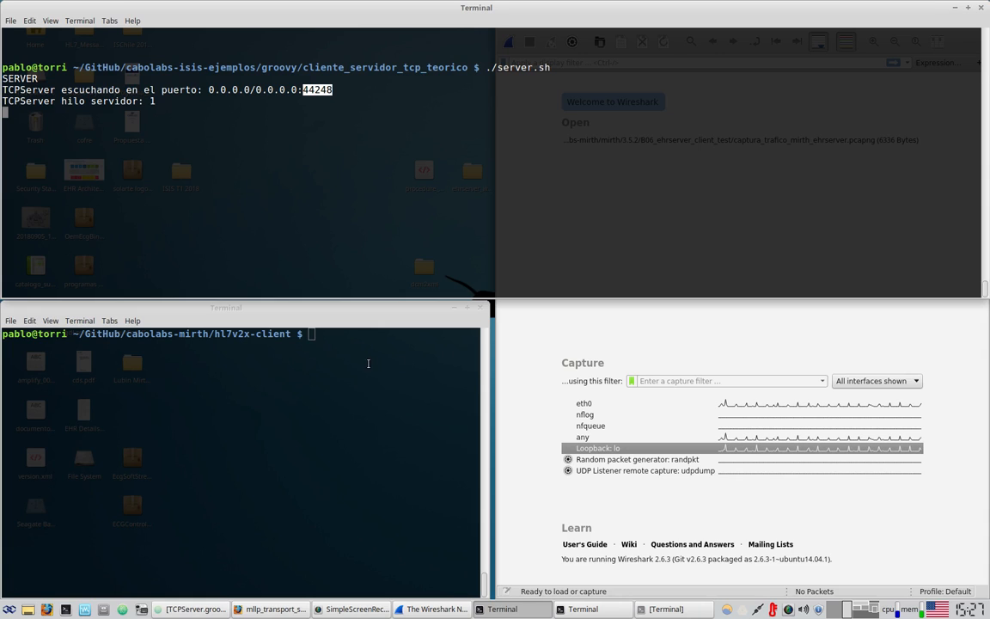
pyautogui.click(326, 359)
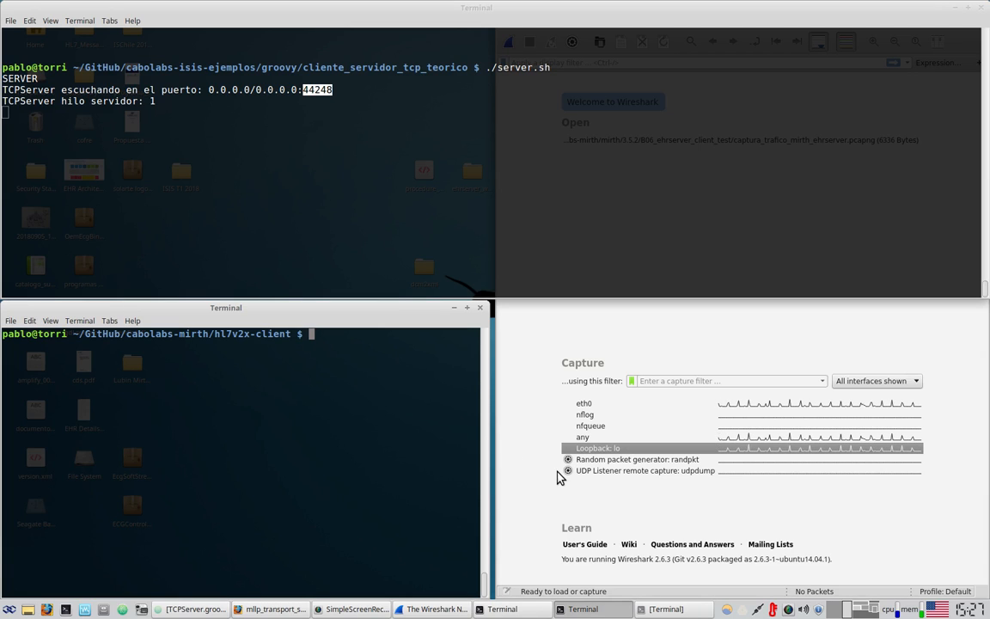
pyautogui.click(606, 451)
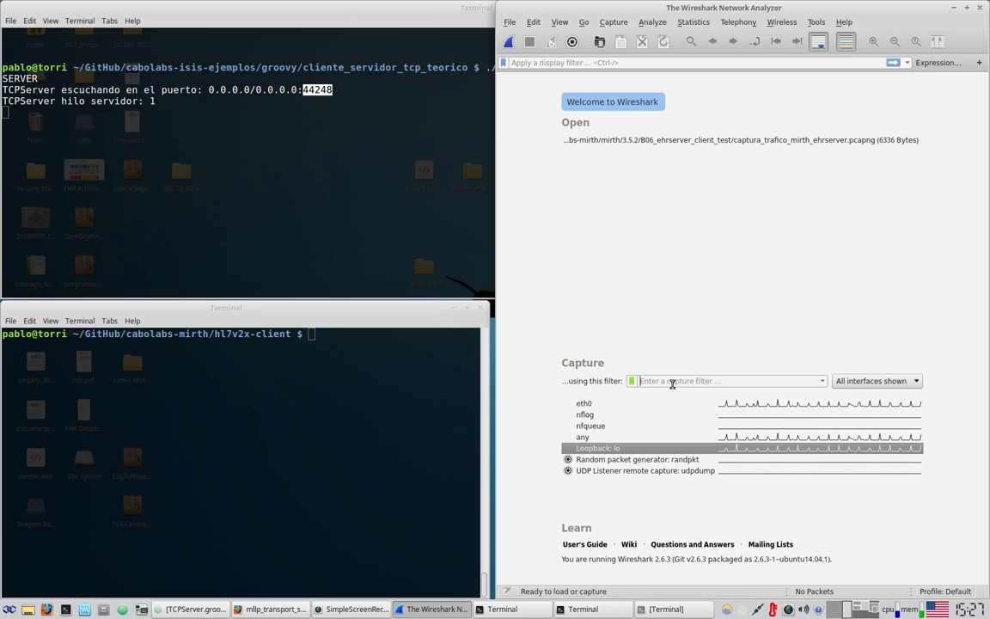
pyautogui.click(671, 383)
pyautogui.write('tcp')
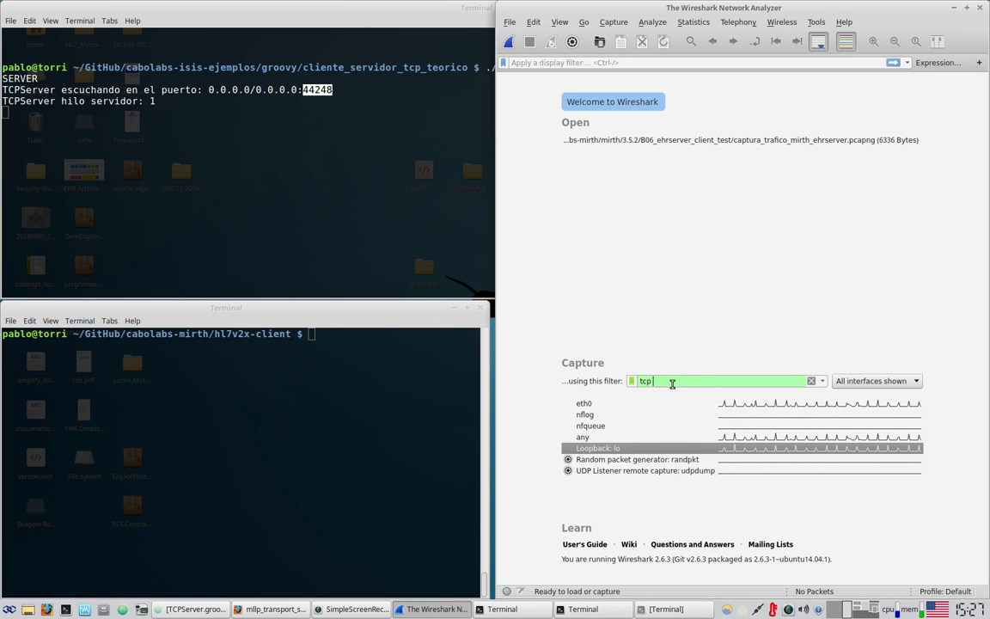
pyautogui.write(' por')
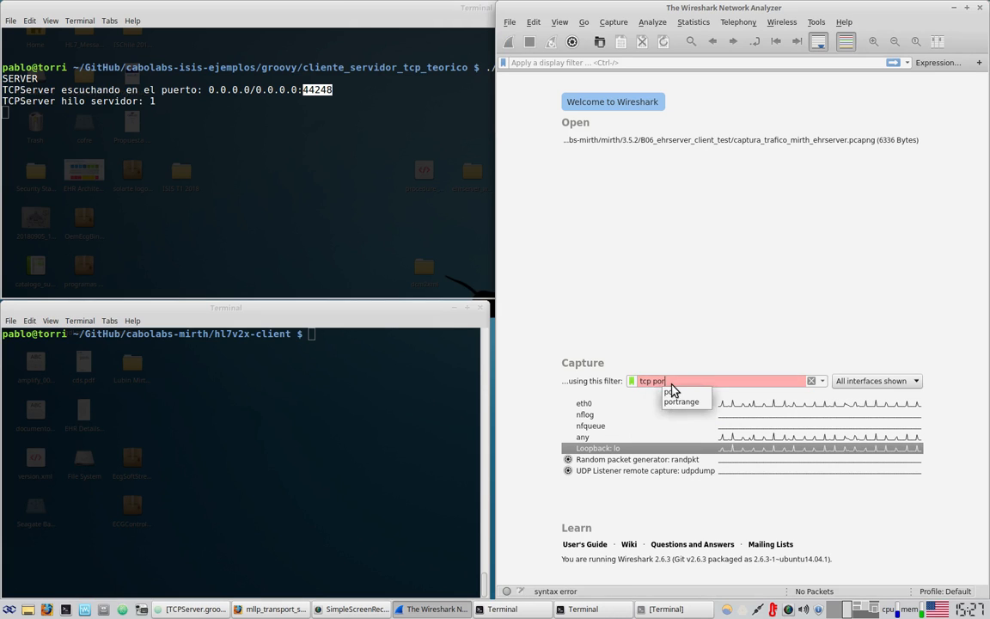
pyautogui.write('t 44')
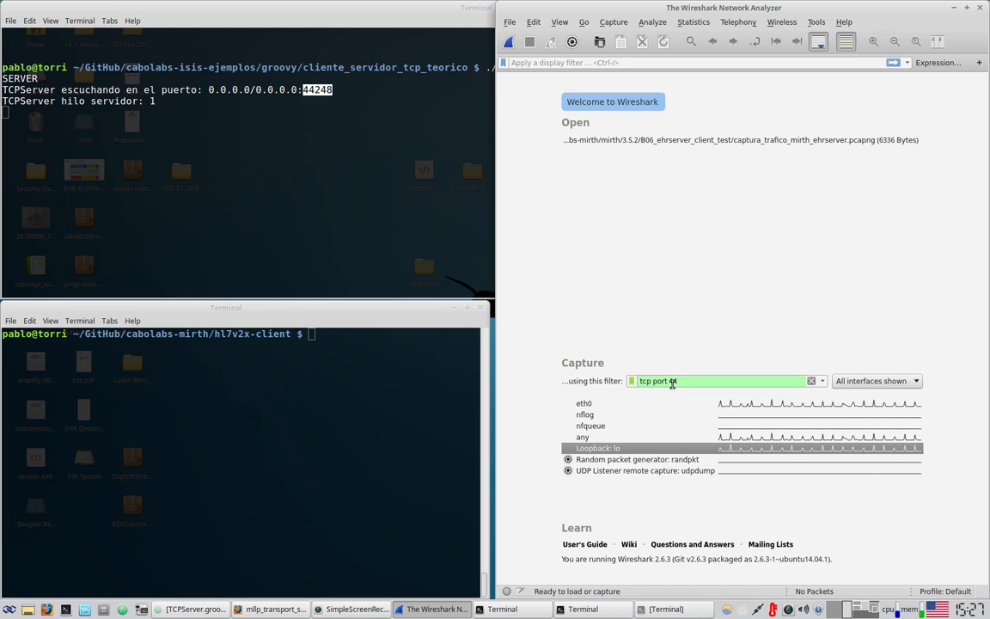
pyautogui.write('248')
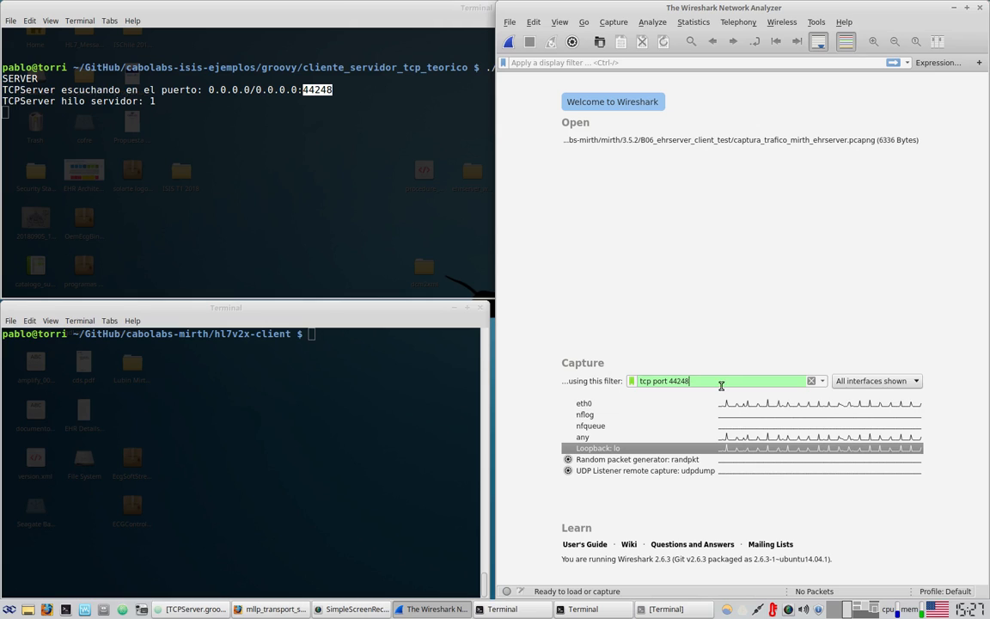
pyautogui.press('Return')
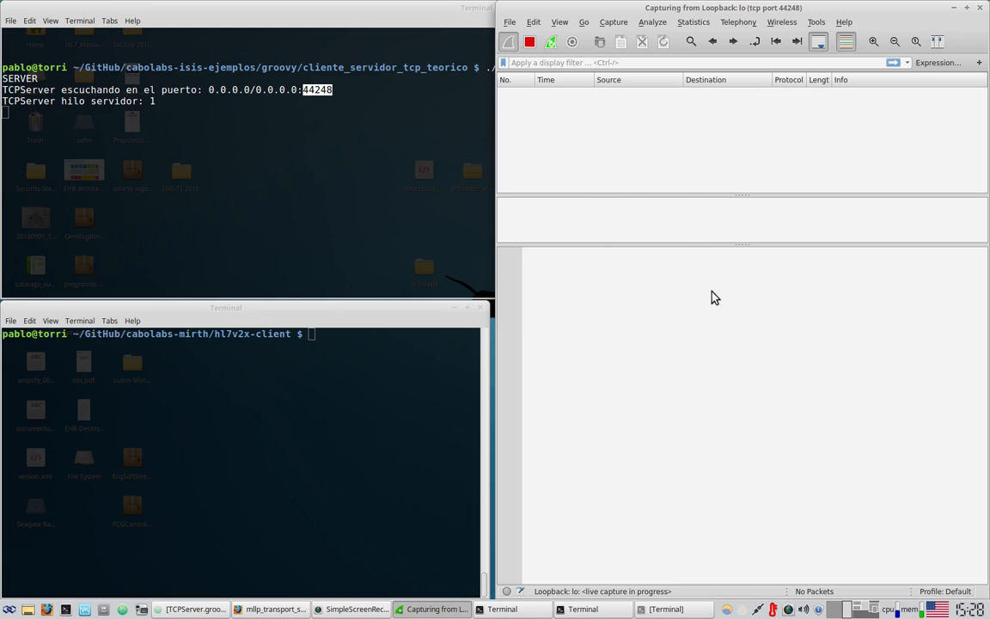
# Connect to the server from the hl7v2x-client terminal with telnet localhost 44248
pyautogui.click(292, 388)
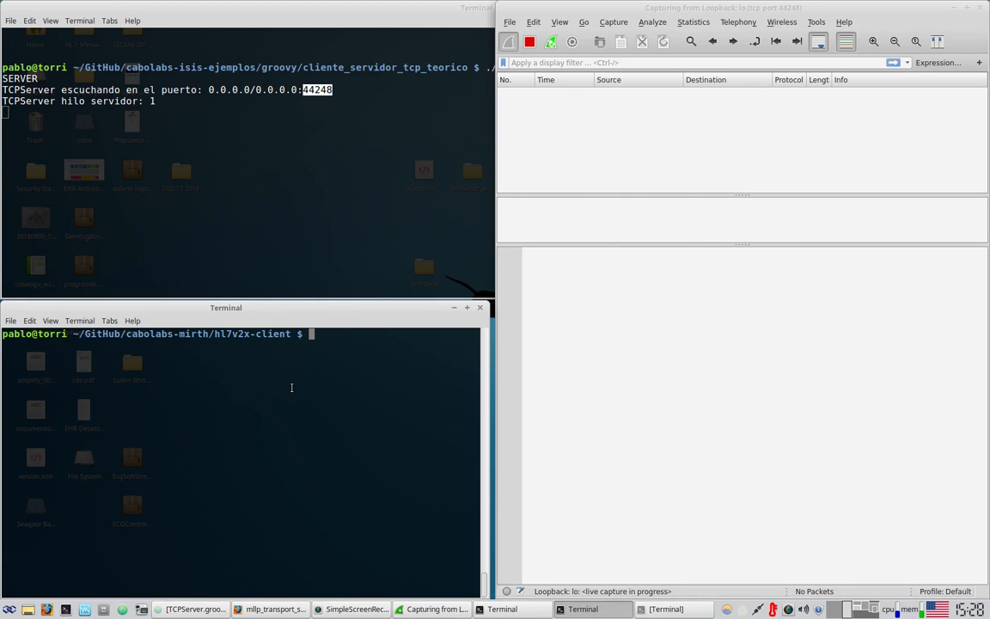
pyautogui.write('telnet localhost ')
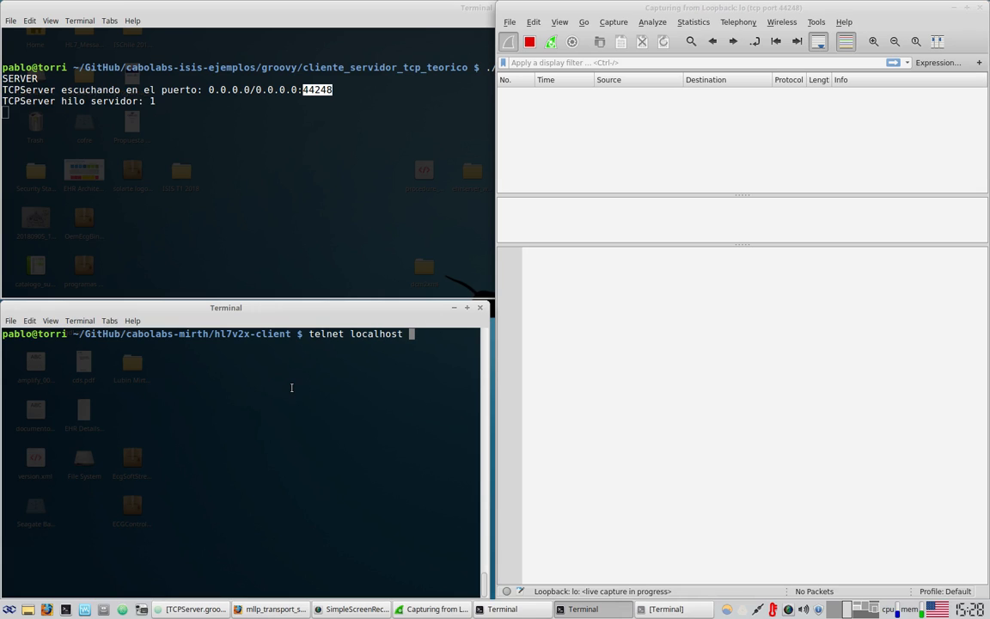
pyautogui.write('44248')
pyautogui.press('Return')
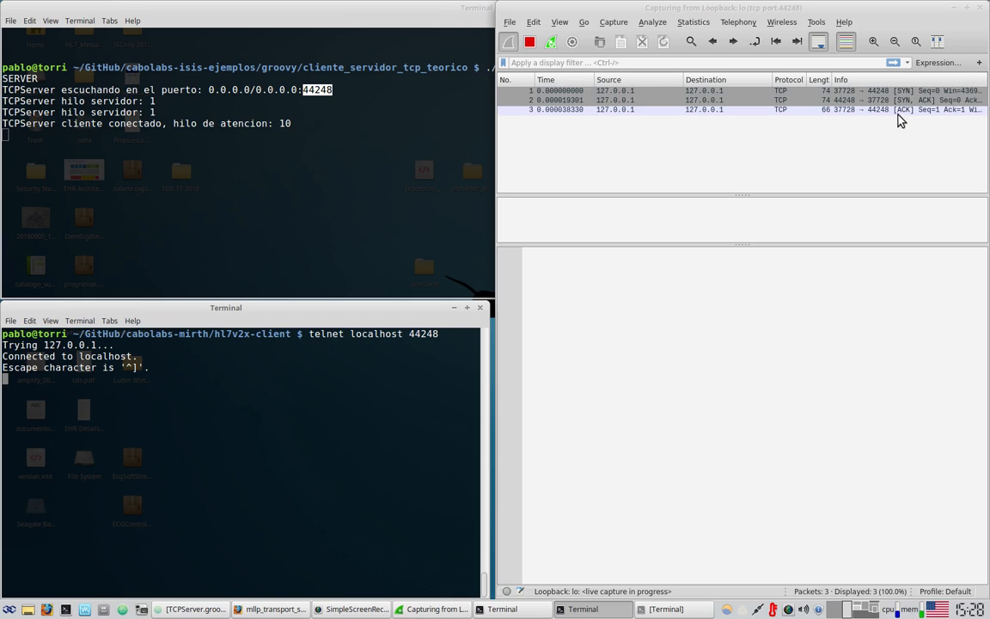
# Widen the Wireshark window to read the Info of the connection handshake packets, and narrow it back to about half the screen
pyautogui.click(498, 127)
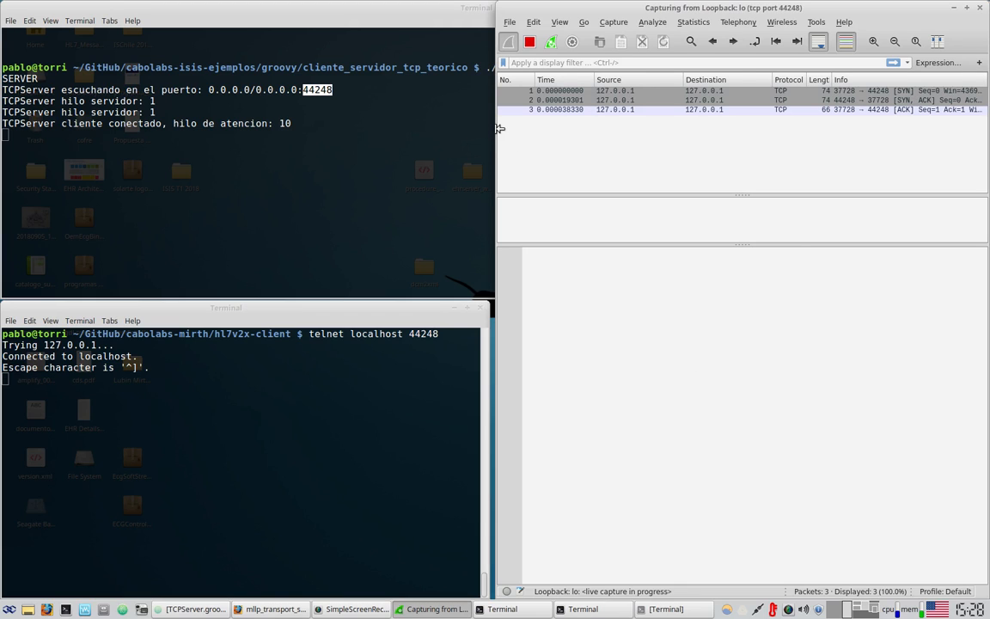
pyautogui.moveTo(499, 127); pyautogui.dragTo(352, 136)
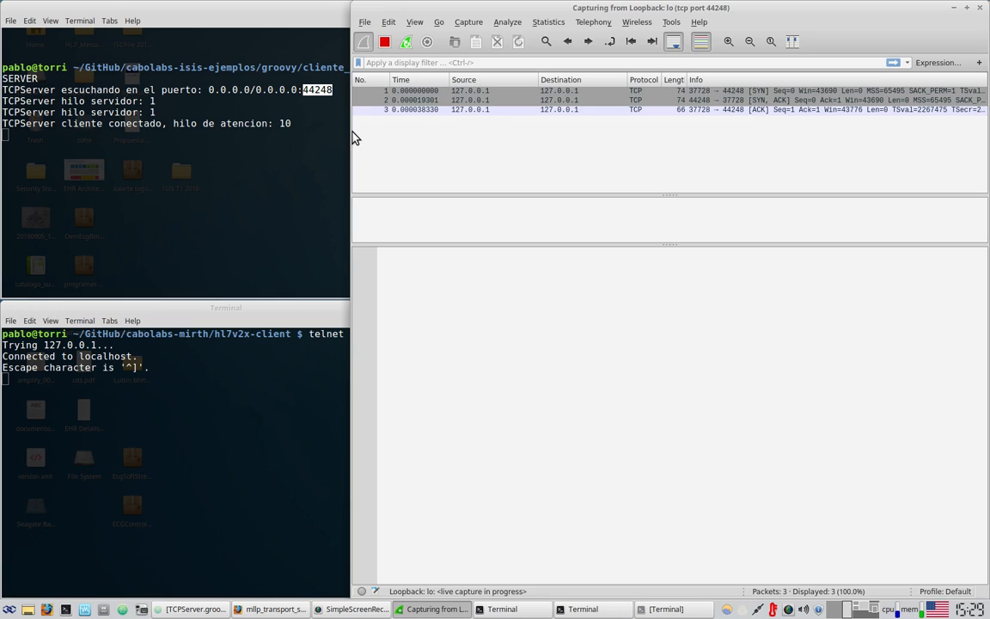
pyautogui.moveTo(355, 150); pyautogui.dragTo(491, 158)
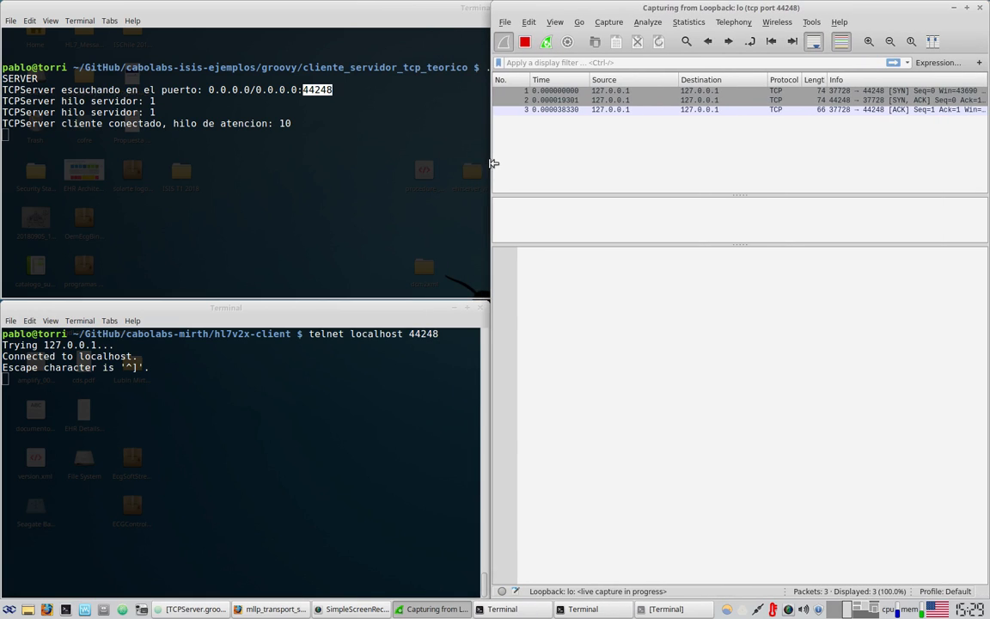
# Send a first name to the server through the open telnet session
pyautogui.click(327, 453)
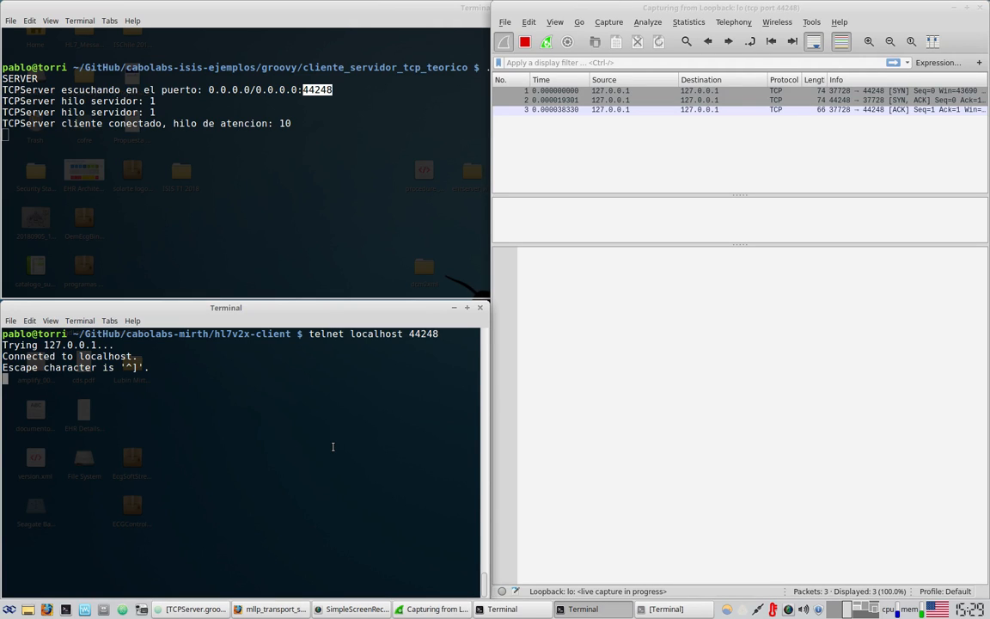
pyautogui.write('Pablo')
pyautogui.press('Return')
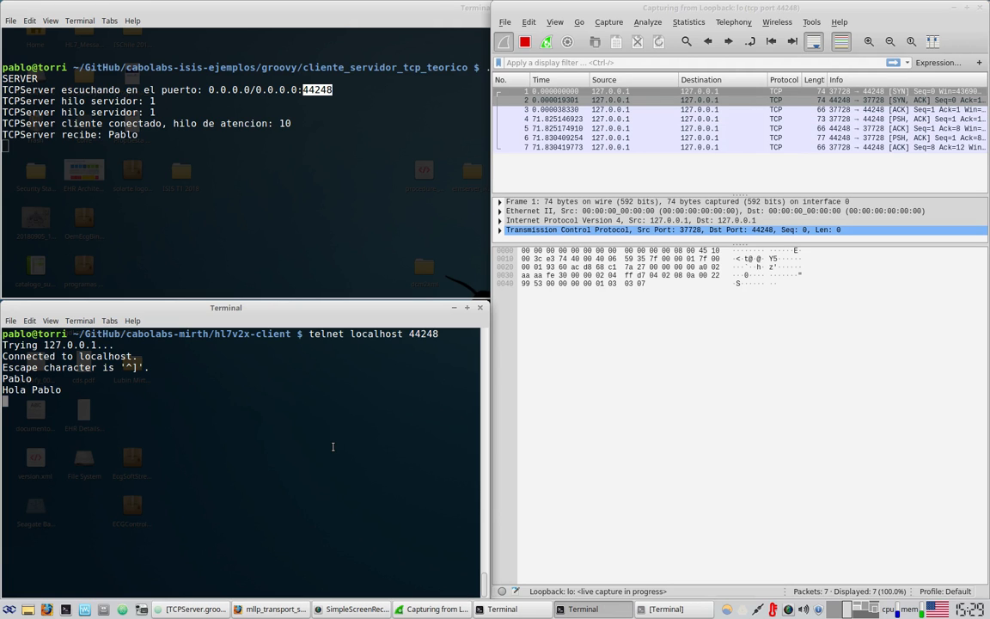
# Compare the name received in the server terminal with the greeting returned in the telnet client
pyautogui.moveTo(107, 135); pyautogui.dragTo(138, 134)
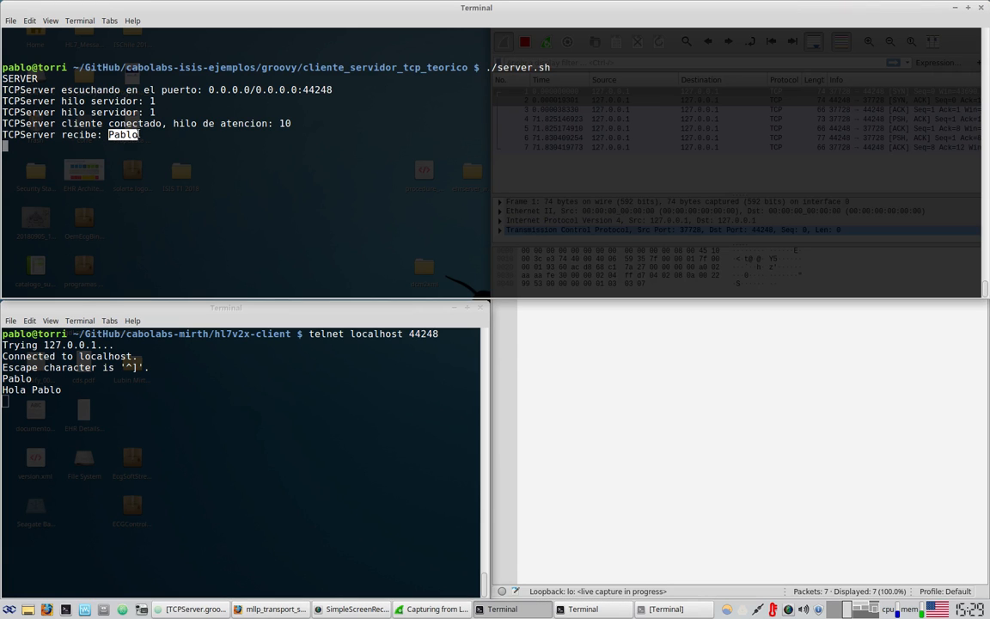
pyautogui.moveTo(73, 389); pyautogui.dragTo(3, 391)
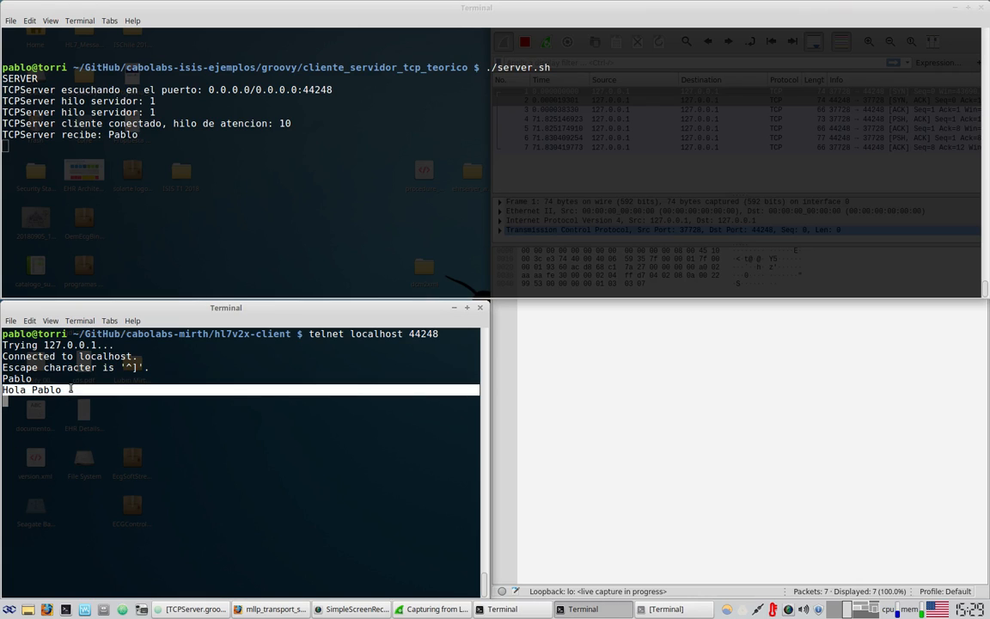
pyautogui.moveTo(104, 135); pyautogui.dragTo(140, 135)
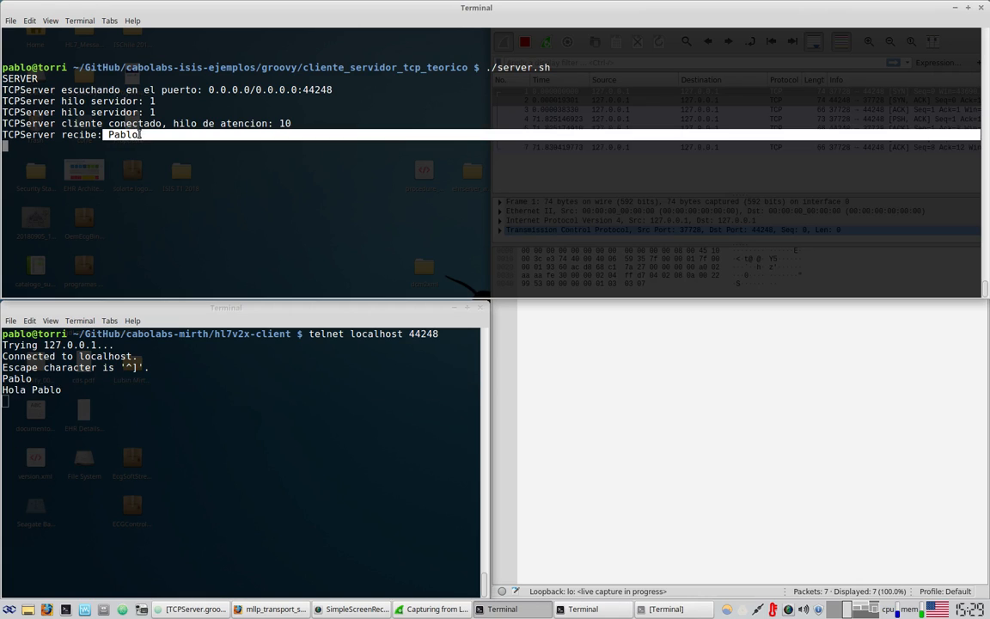
pyautogui.moveTo(62, 390); pyautogui.dragTo(3, 391)
# Widen the Wireshark window over the terminals so the Info column of the captured packets is readable
pyautogui.click(677, 427)
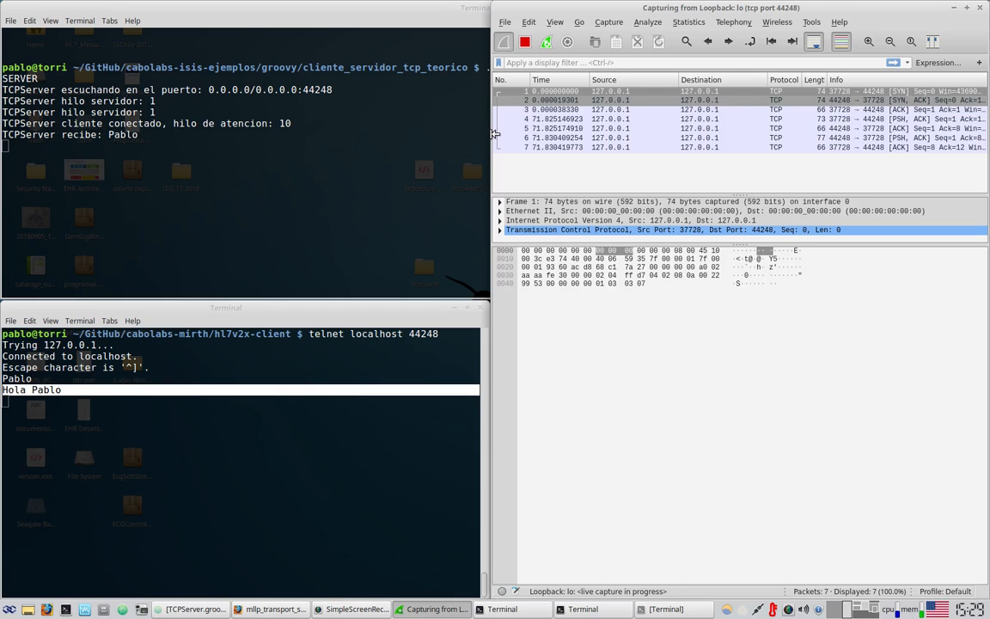
pyautogui.moveTo(490, 135); pyautogui.dragTo(364, 128)
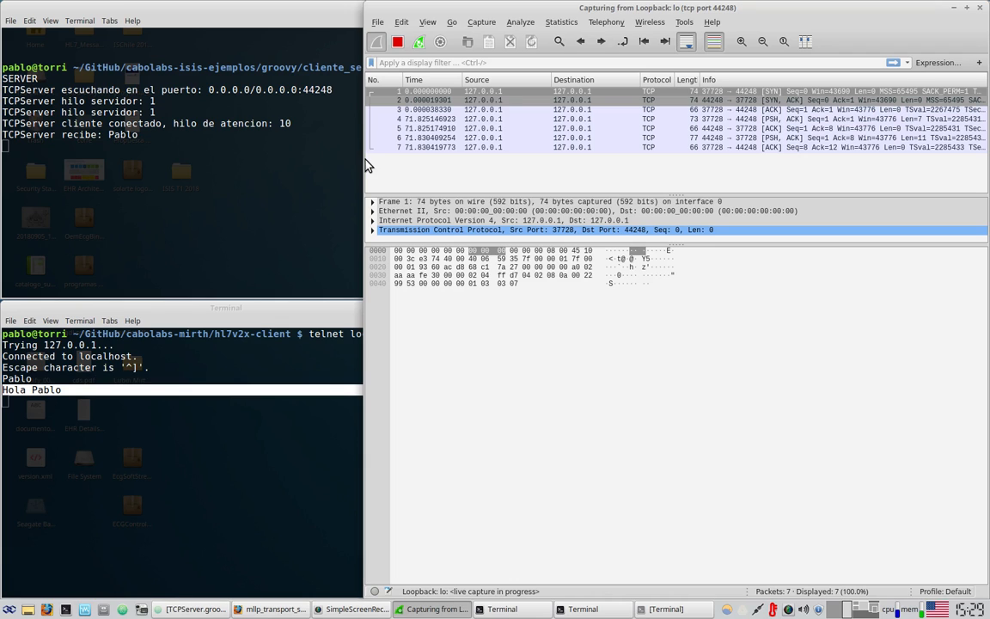
pyautogui.moveTo(365, 163); pyautogui.dragTo(304, 162)
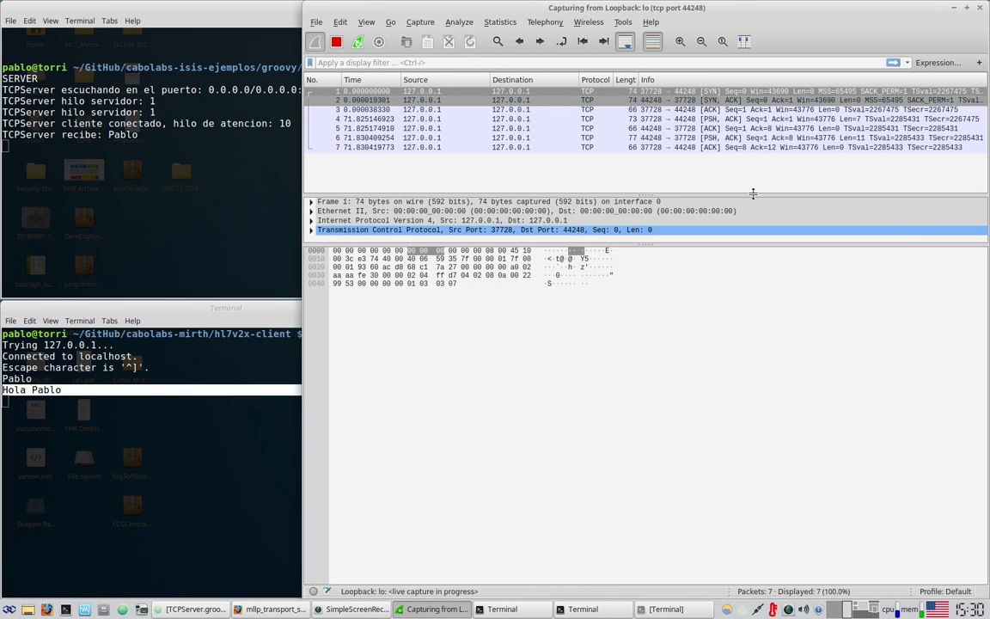
# Examine the payload bytes of packet 4, the client's PSH, ACK packet, and enlarge the packet details area
pyautogui.click(718, 120)
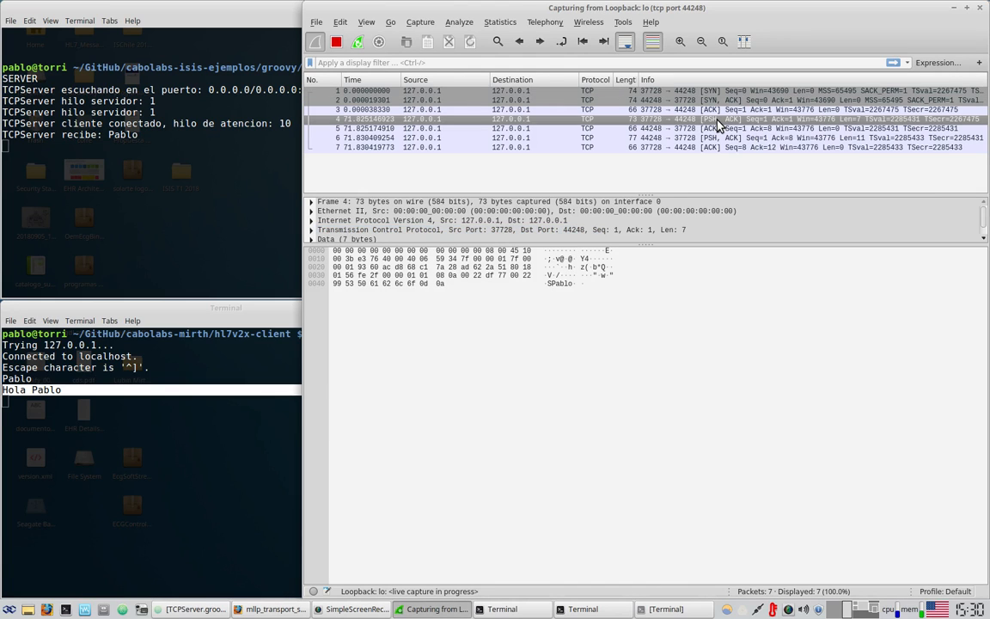
pyautogui.click(563, 285)
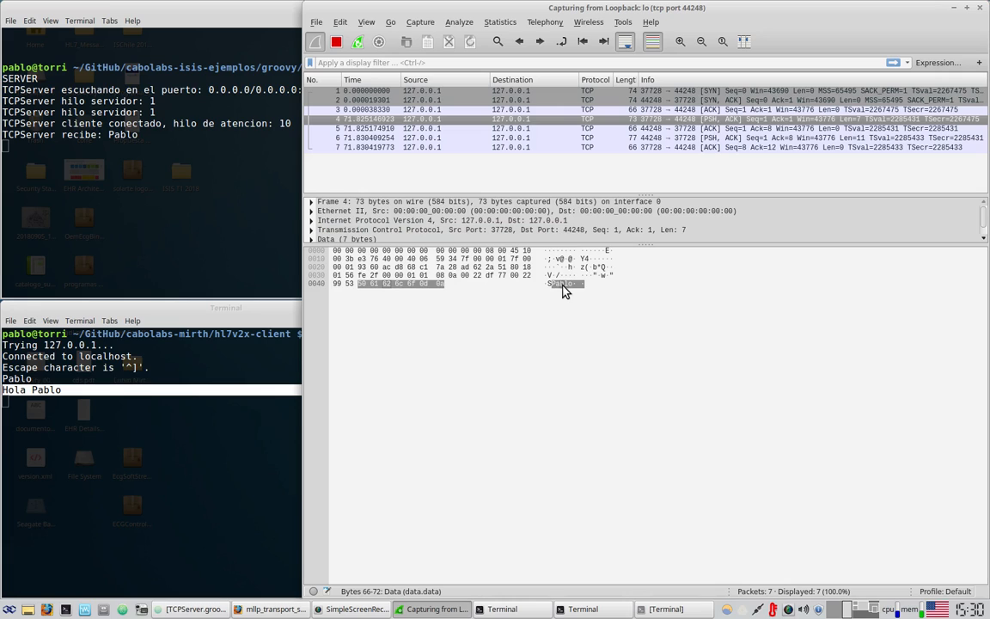
pyautogui.moveTo(613, 247); pyautogui.dragTo(613, 335)
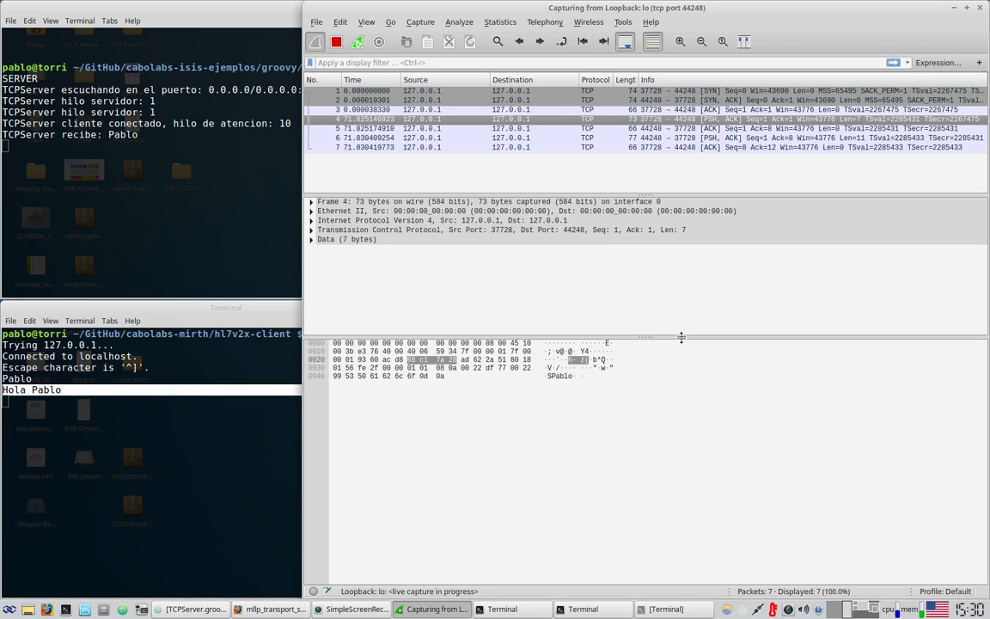
# Inspect the layers of packet 4 one by one: Frame, Ethernet II, Internet Protocol Version 4, Transmission Control Protocol and Data
pyautogui.click(338, 203)
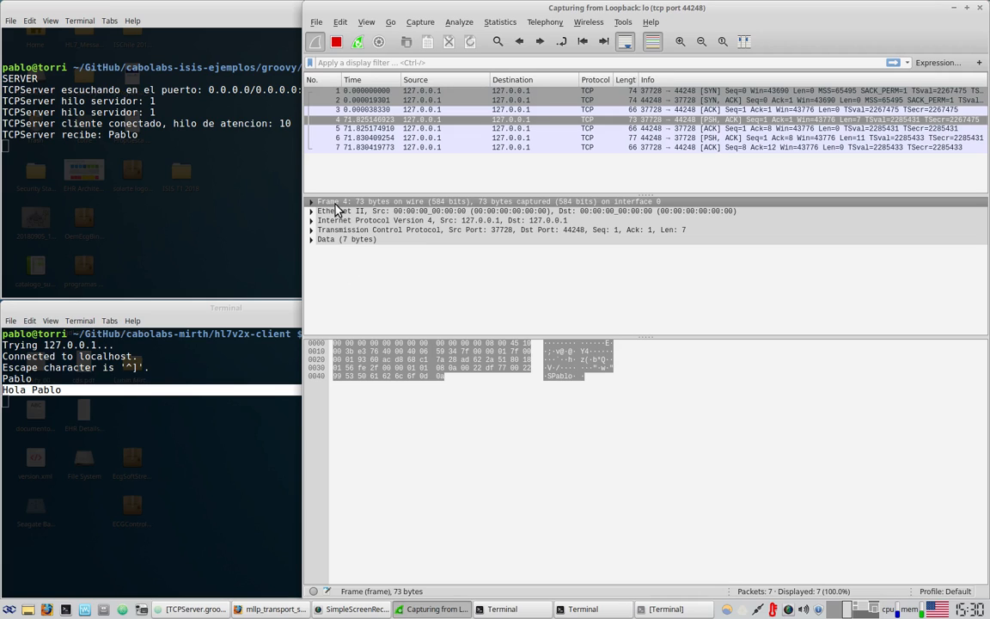
pyautogui.click(354, 215)
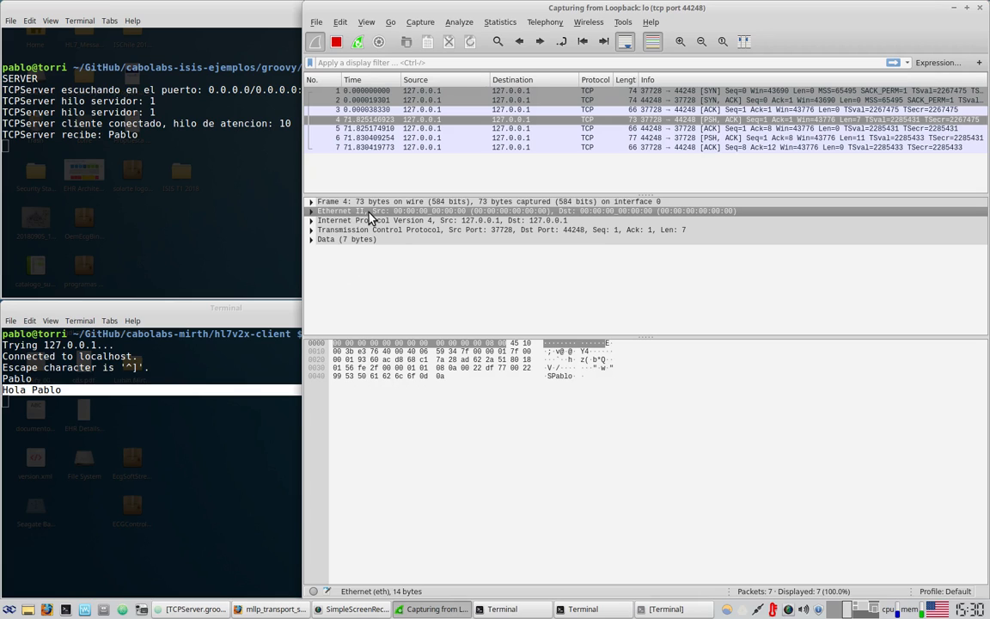
pyautogui.click(384, 221)
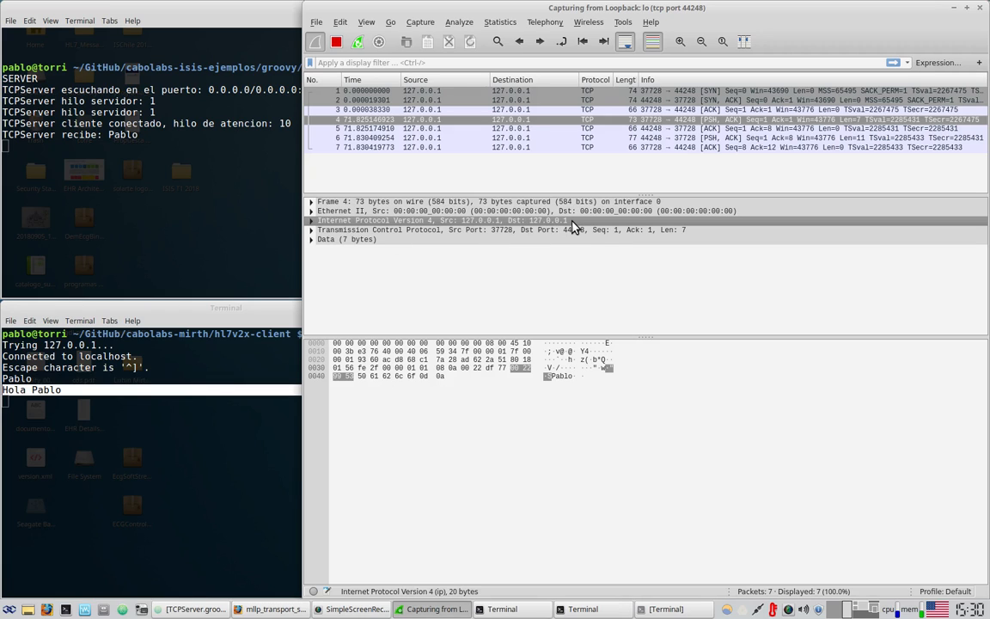
pyautogui.click(412, 230)
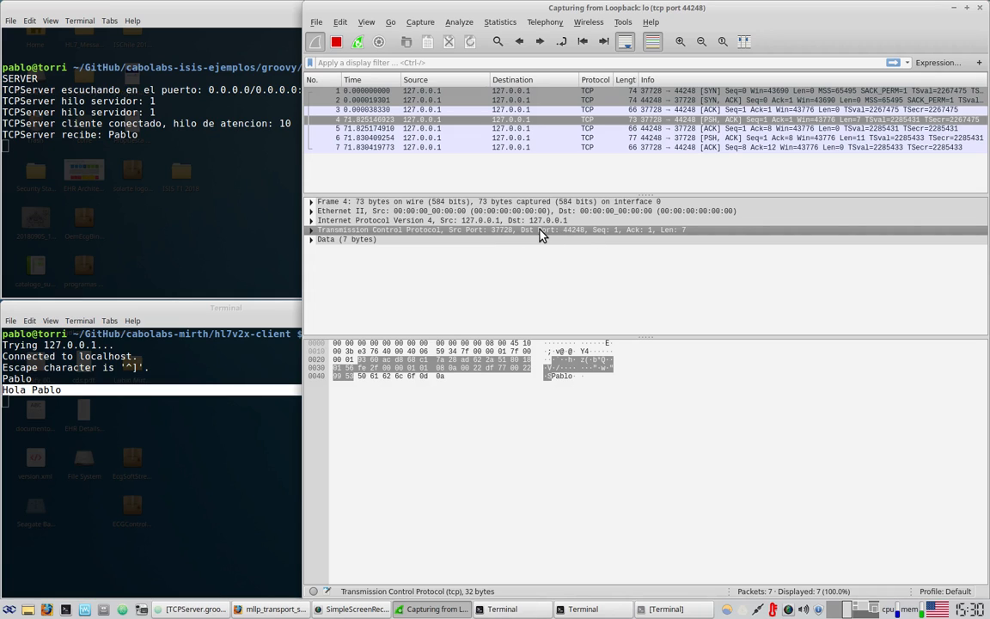
pyautogui.click(336, 241)
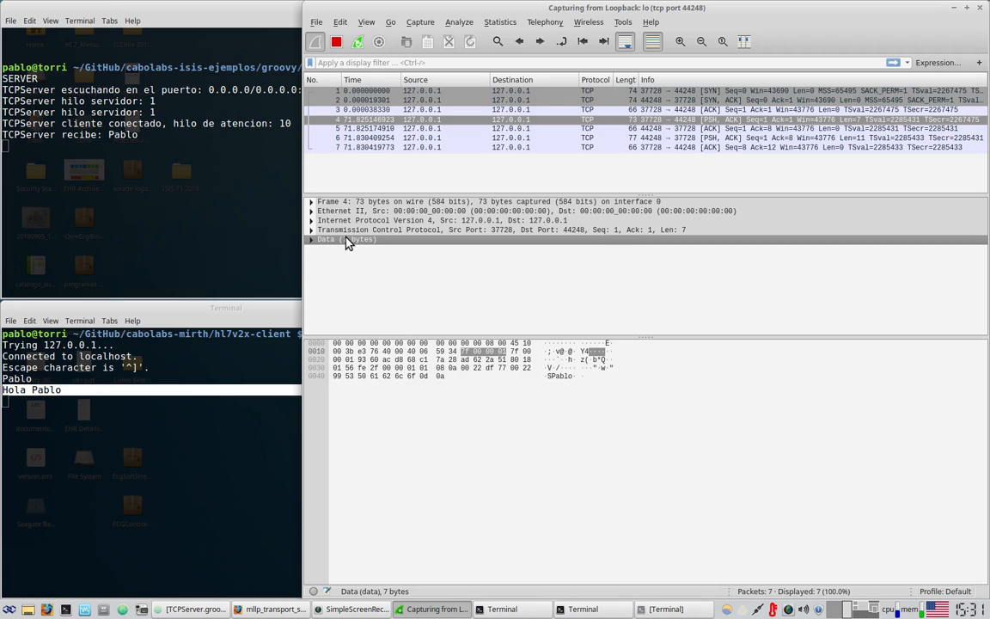
pyautogui.click(296, 242)
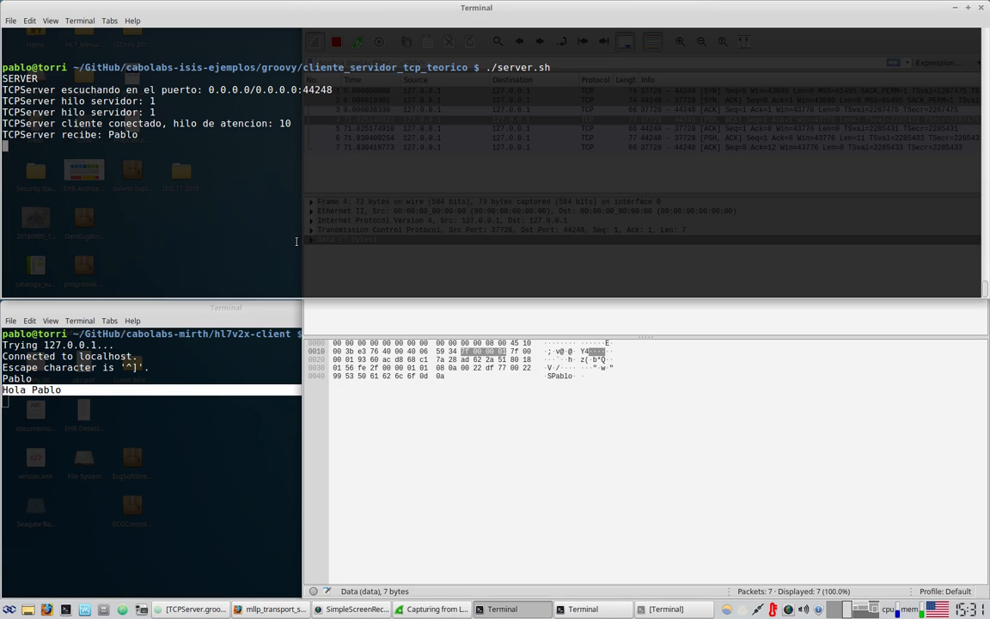
pyautogui.click(356, 410)
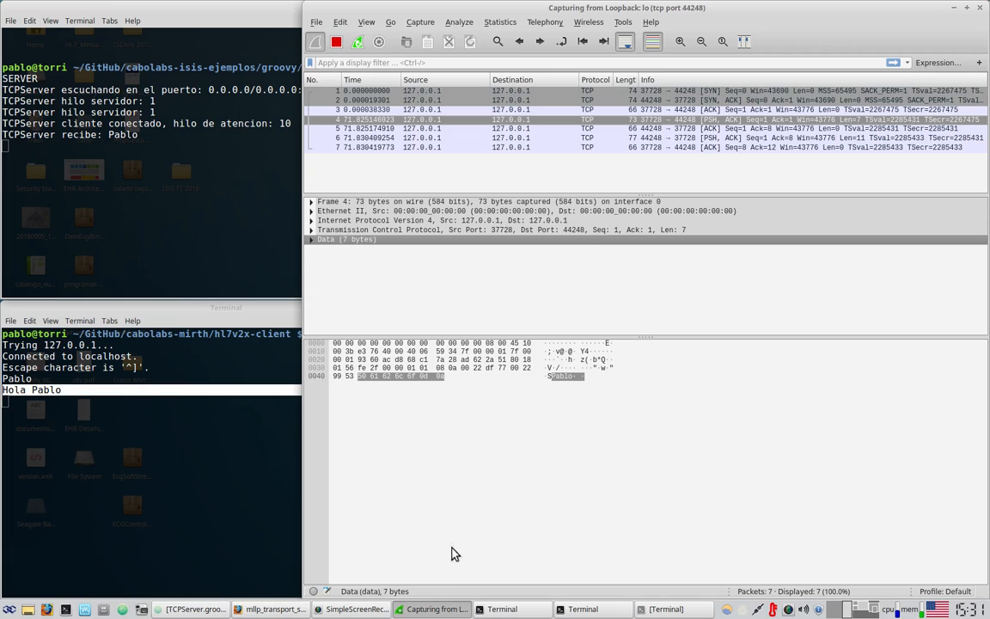
pyautogui.hotkey('alt', 'Tab')
# Examine captured packets 4 to 7 one by one, comparing the PSH, ACK data packets with the ACK replies
pyautogui.click(672, 129)
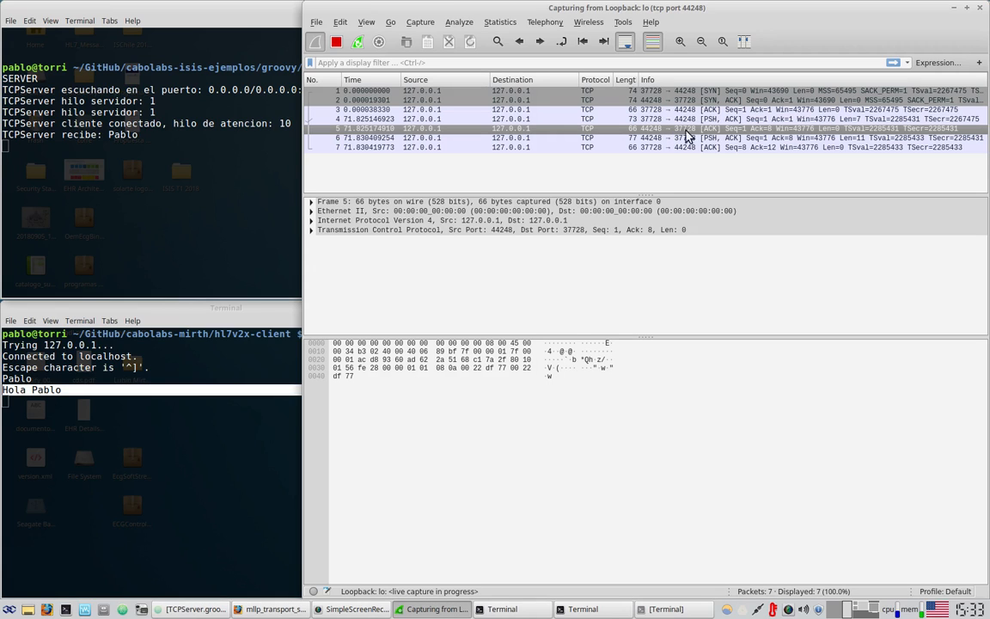
pyautogui.press('Up')
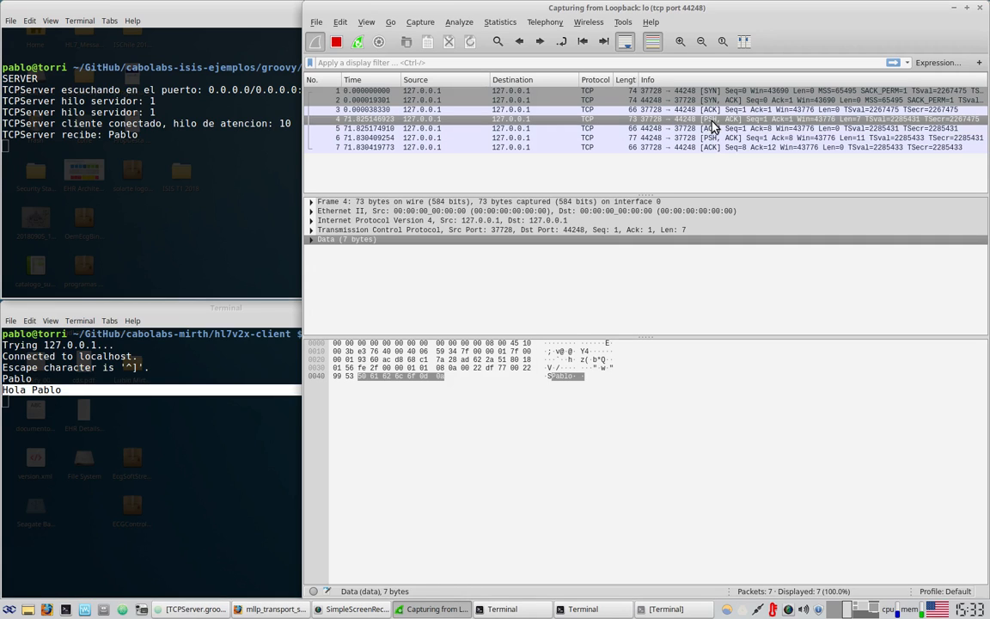
pyautogui.press('Down')
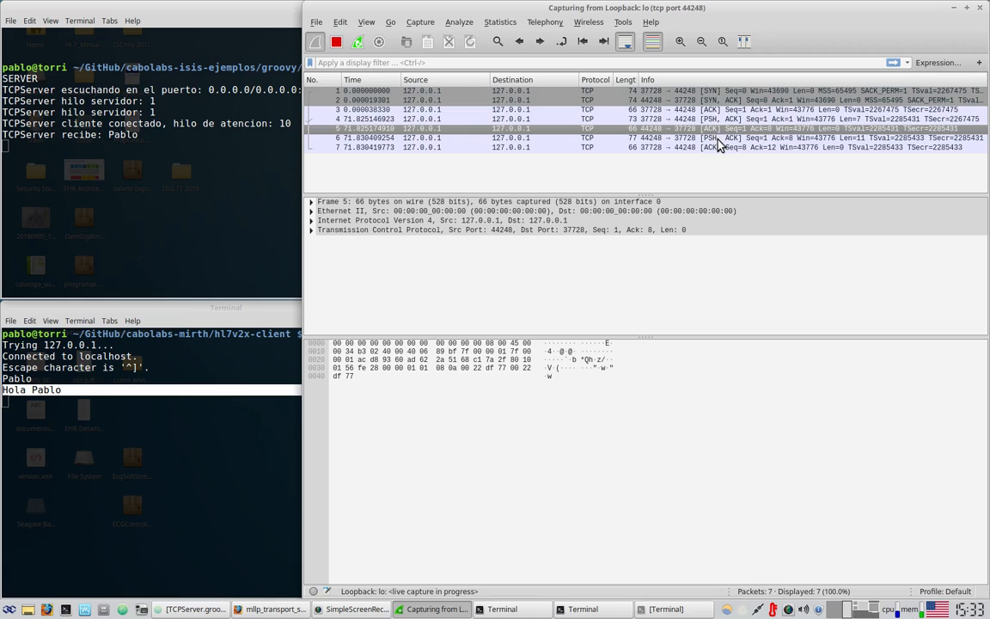
pyautogui.press('Down')
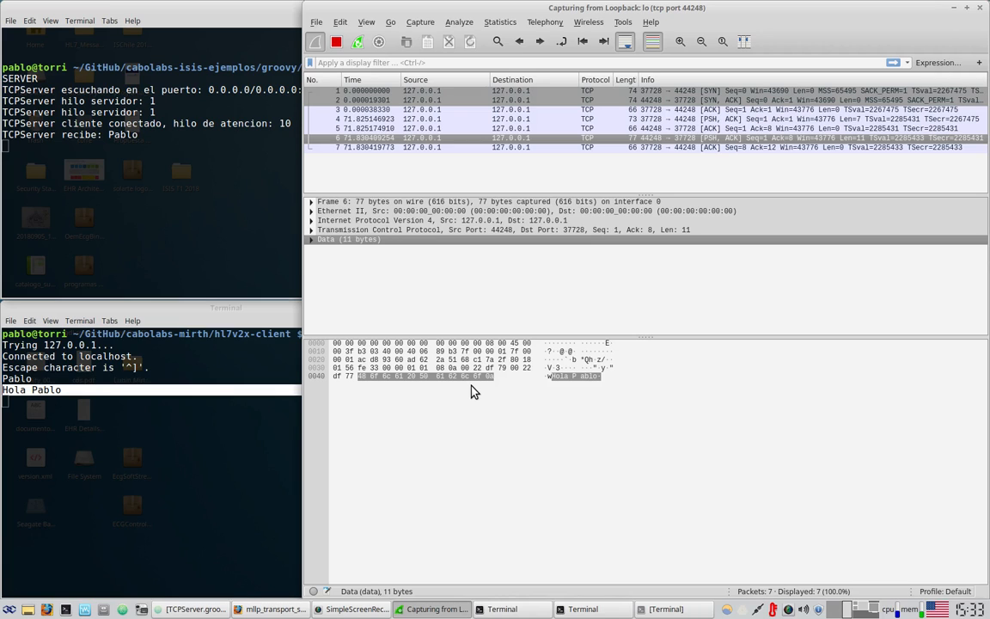
pyautogui.click(710, 148)
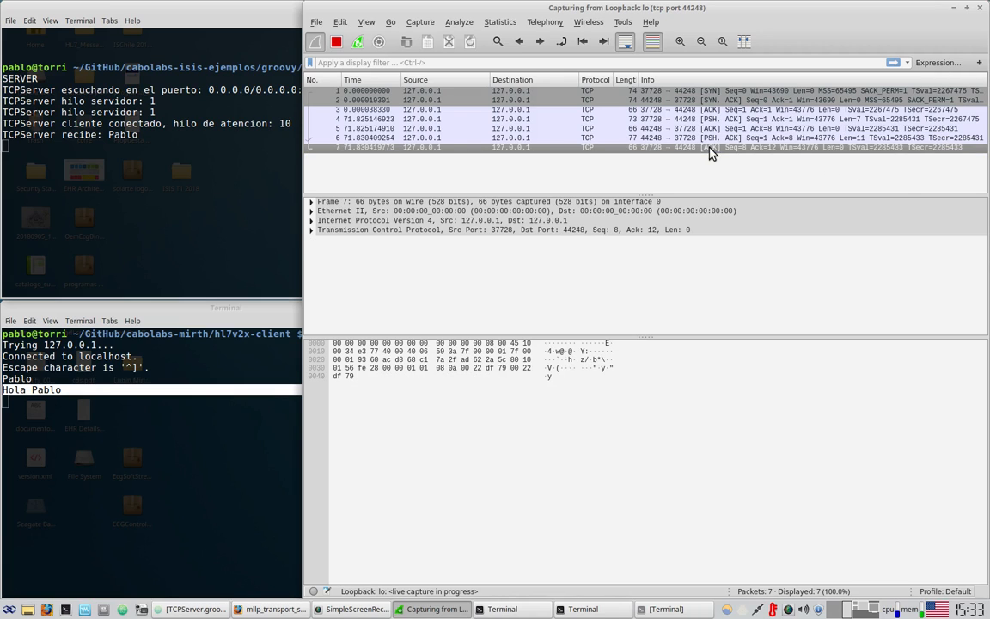
pyautogui.click(692, 138)
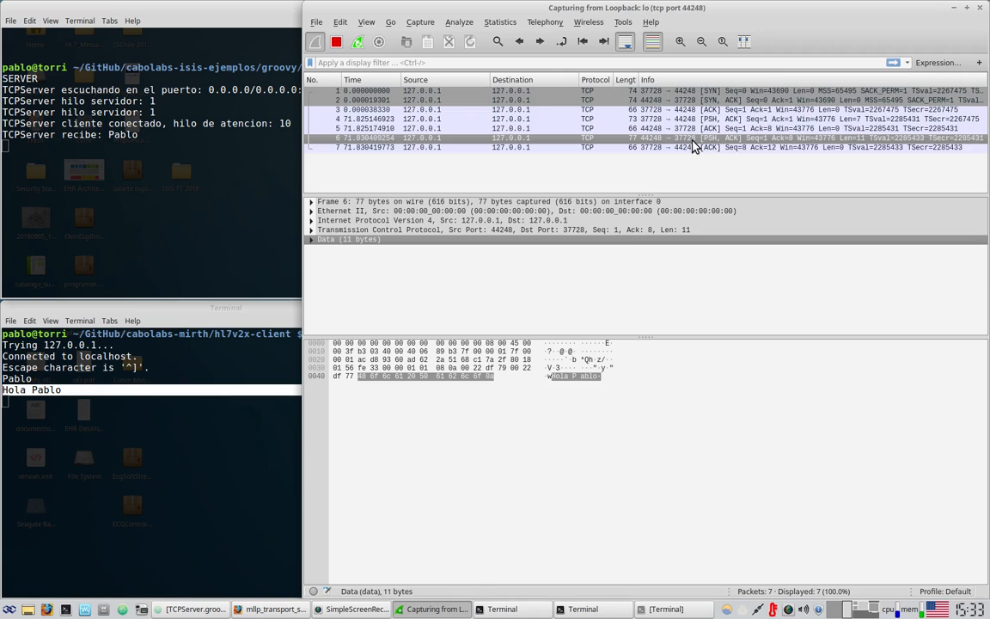
pyautogui.click(701, 149)
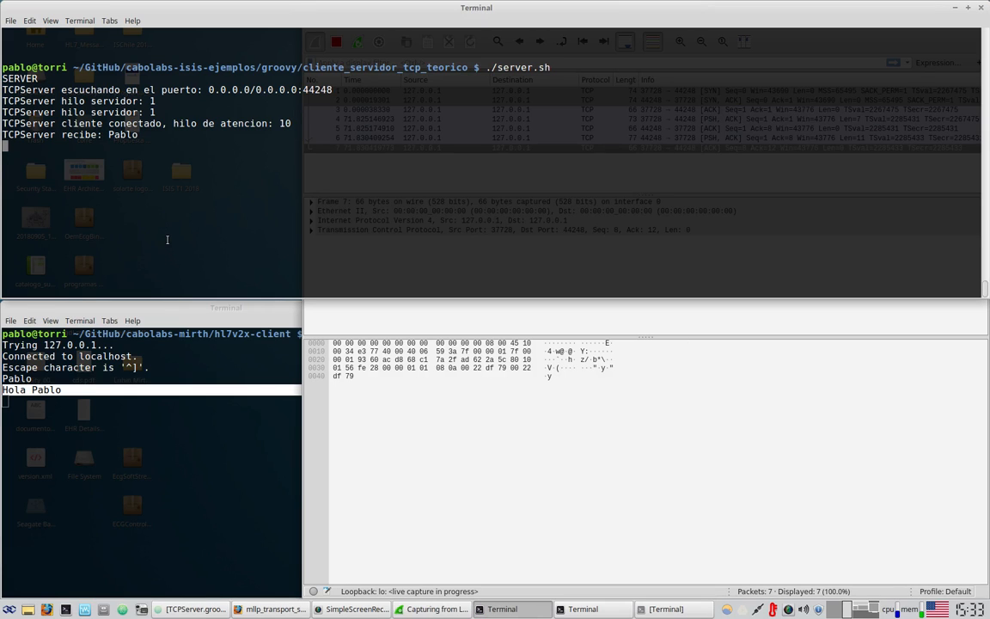
# Send the message "que tal" to the server from the telnet client
pyautogui.write('que tal')
pyautogui.click(118, 431)
pyautogui.write('que tal')
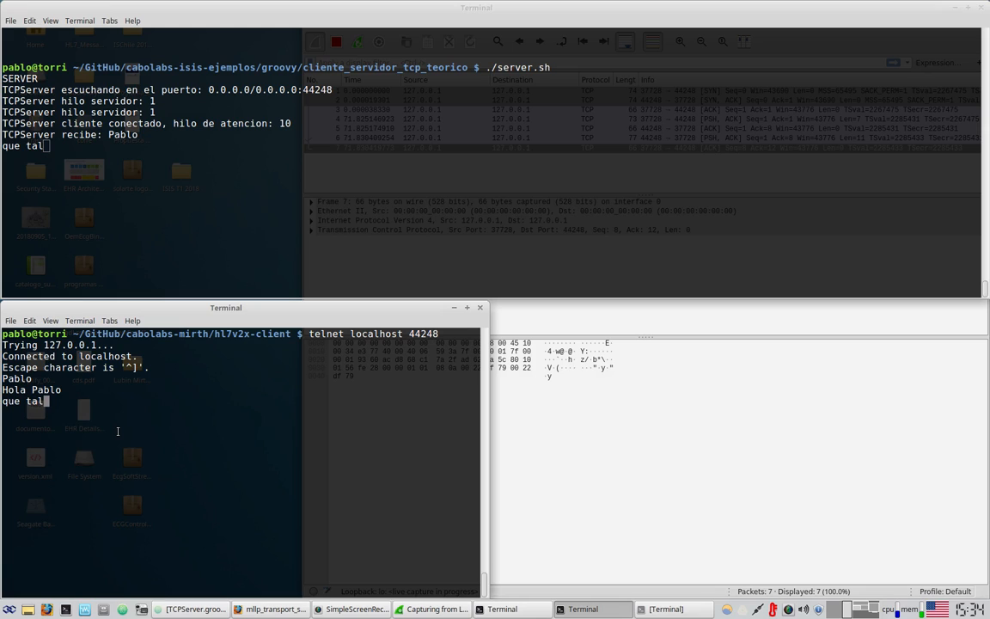
pyautogui.press('Return')
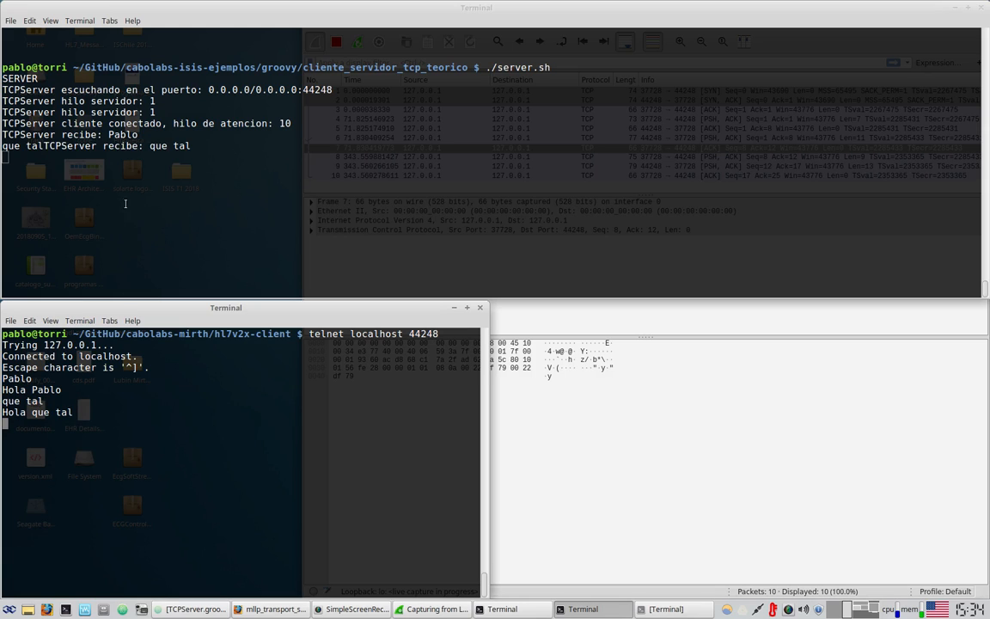
# Compare the "que tal" text received in the server terminal with the reply returned in the telnet client
pyautogui.click(152, 146)
pyautogui.moveTo(151, 146); pyautogui.dragTo(206, 147)
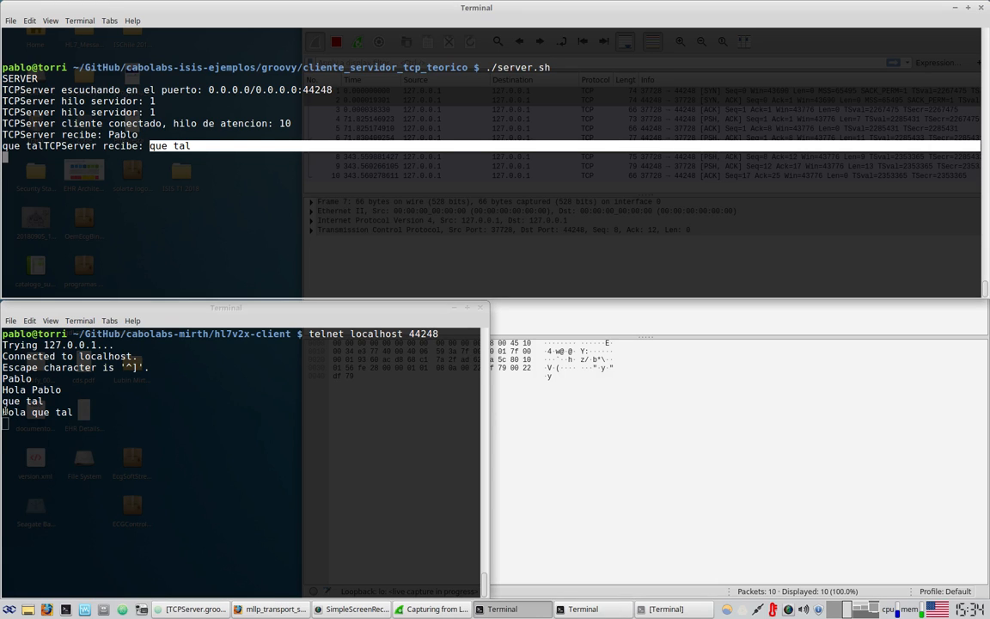
pyautogui.moveTo(4, 413); pyautogui.dragTo(94, 413)
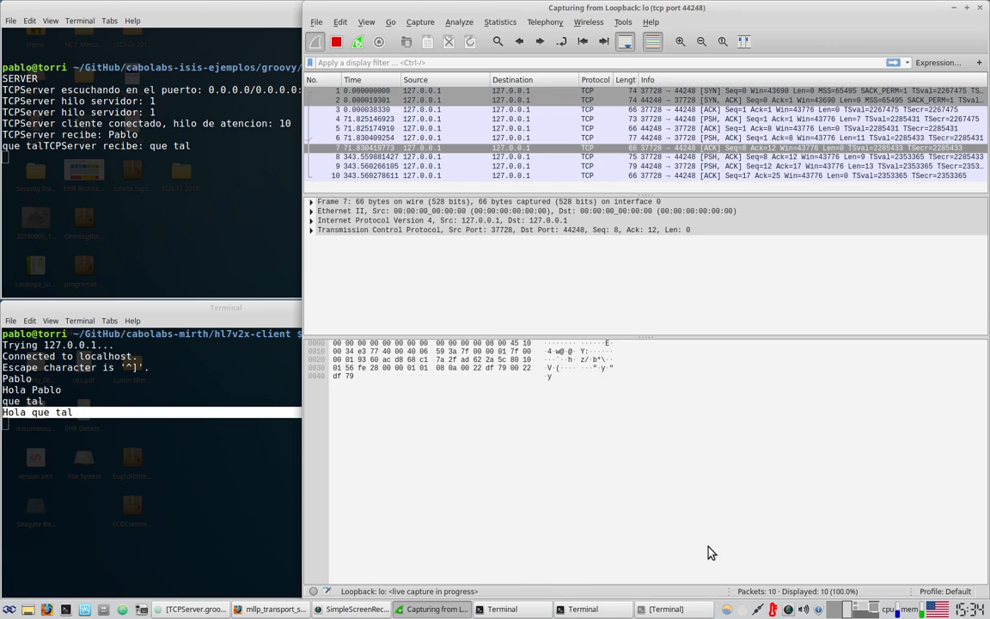
# Return to Wireshark and examine the payloads of packets 8 and 9, the new PSH, ACK packets
pyautogui.click(638, 491)
pyautogui.click(720, 157)
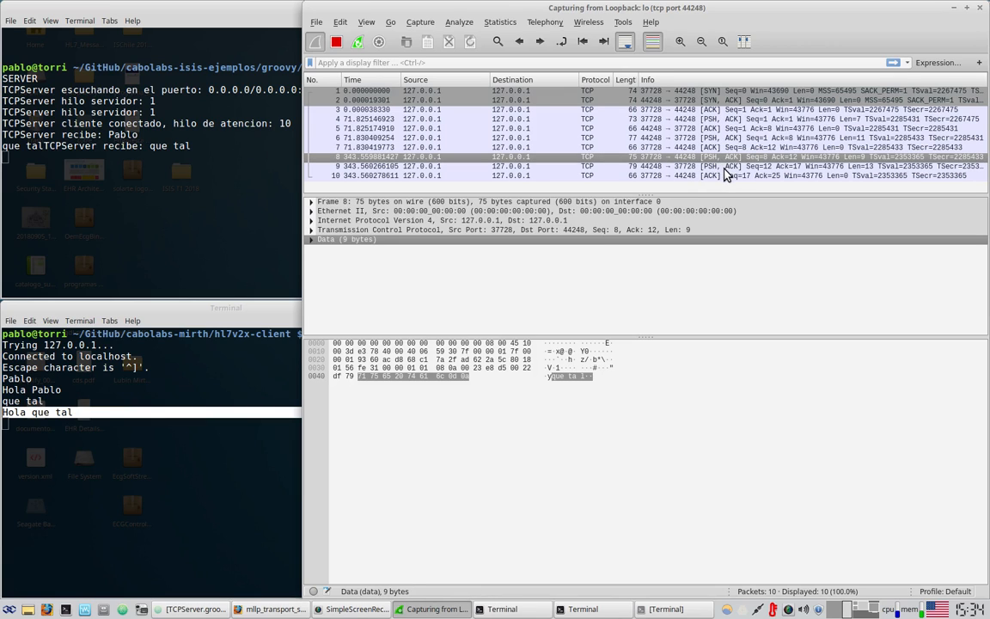
pyautogui.click(724, 166)
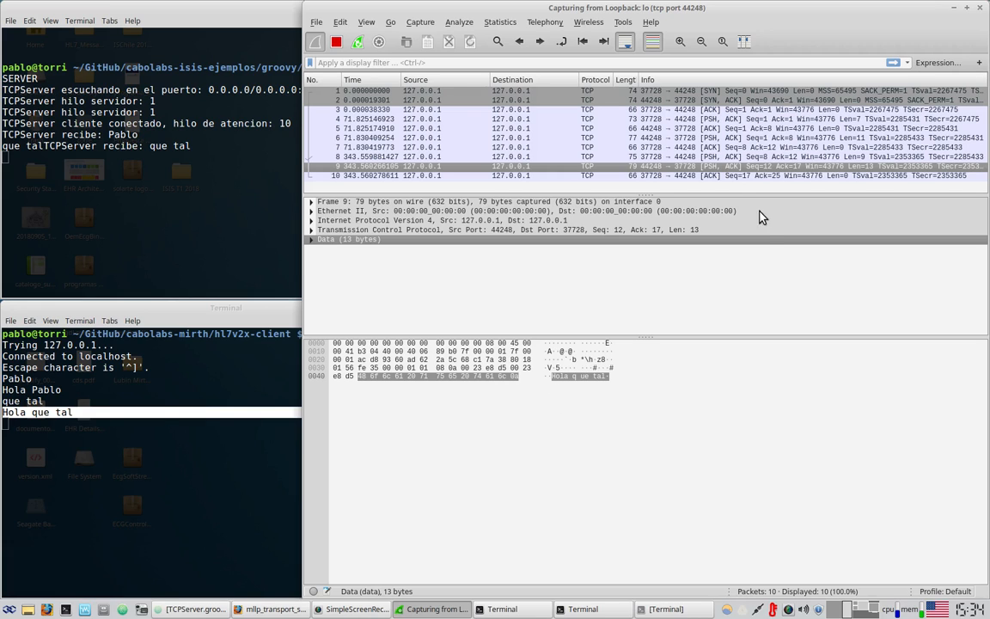
# Follow the TCP stream of packet 4, then shrink the stream window and place it over Wireshark, clear of the terminals
pyautogui.click(694, 119)
pyautogui.rightClick(694, 121)
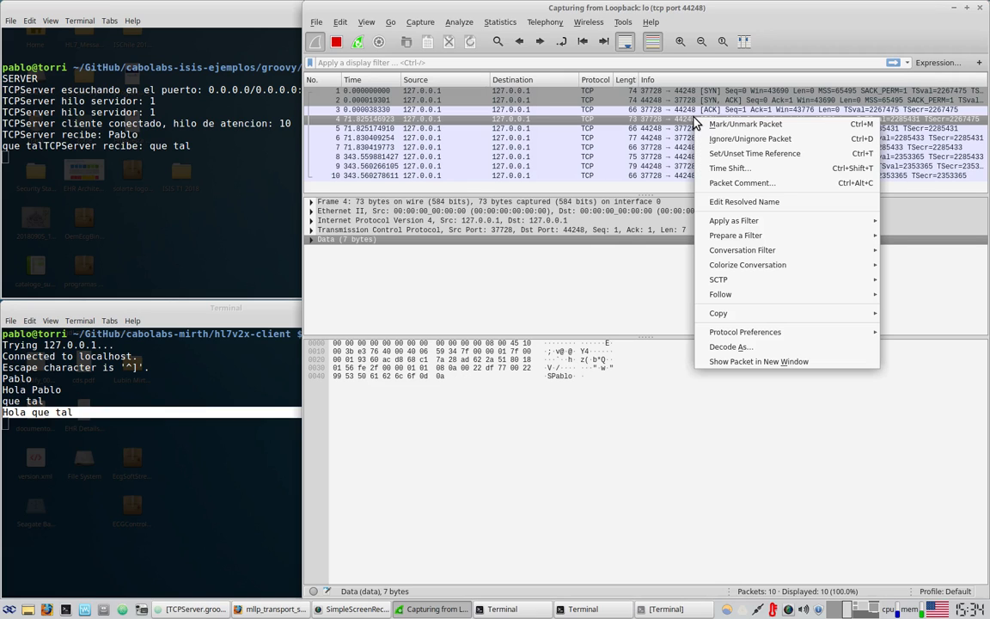
pyautogui.moveTo(693, 295)
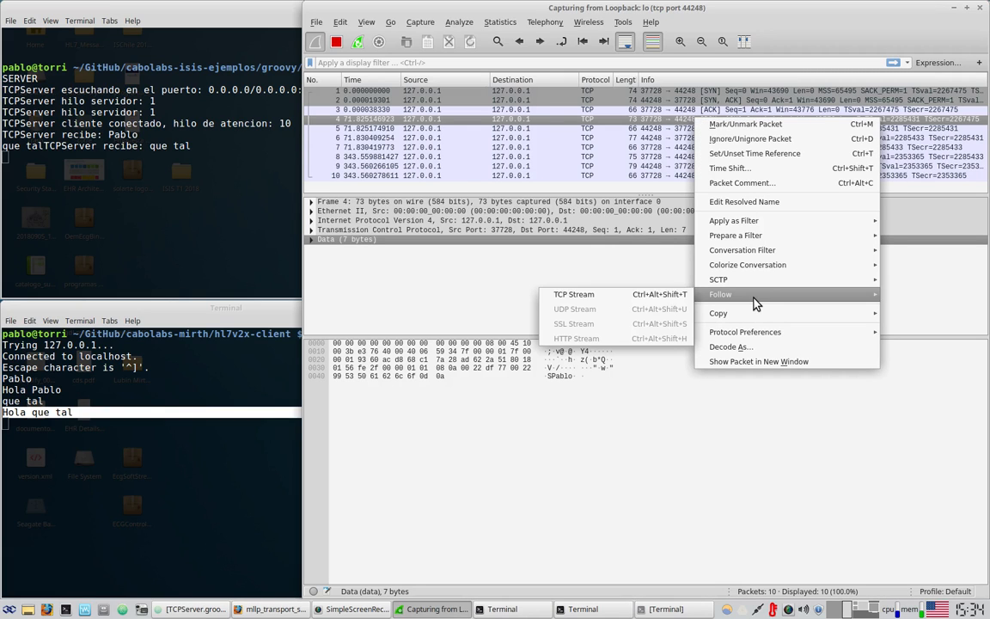
pyautogui.click(609, 297)
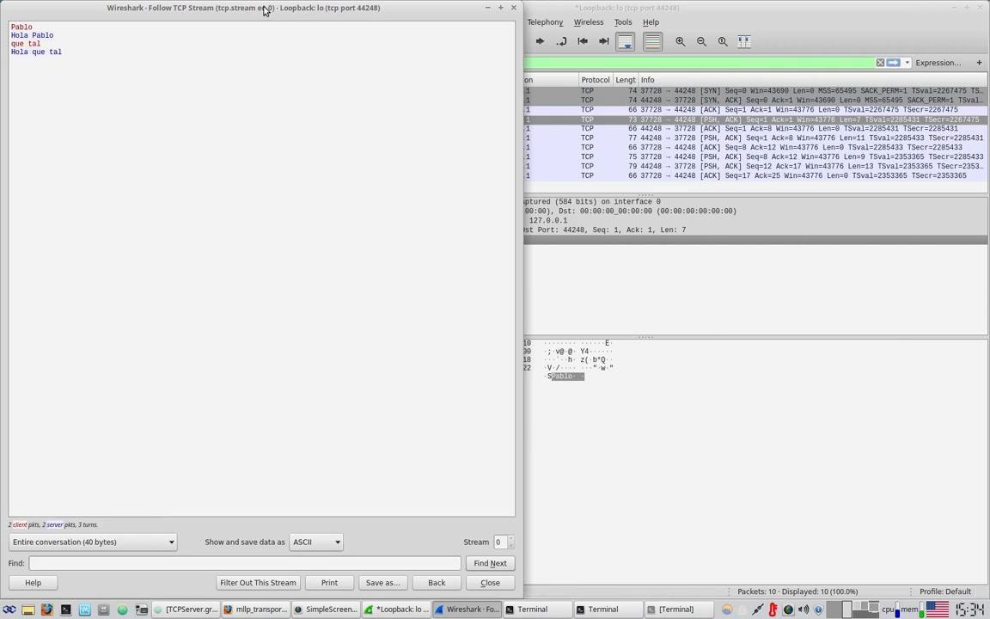
pyautogui.moveTo(263, 10); pyautogui.dragTo(693, 64)
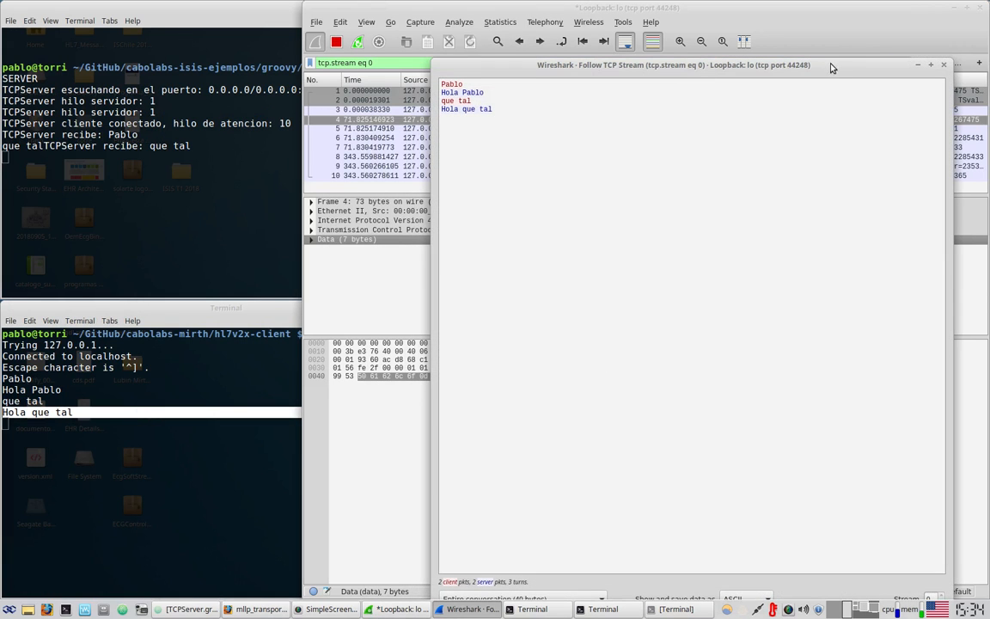
pyautogui.moveTo(752, 55); pyautogui.dragTo(753, 206)
pyautogui.moveTo(838, 216); pyautogui.dragTo(827, 108)
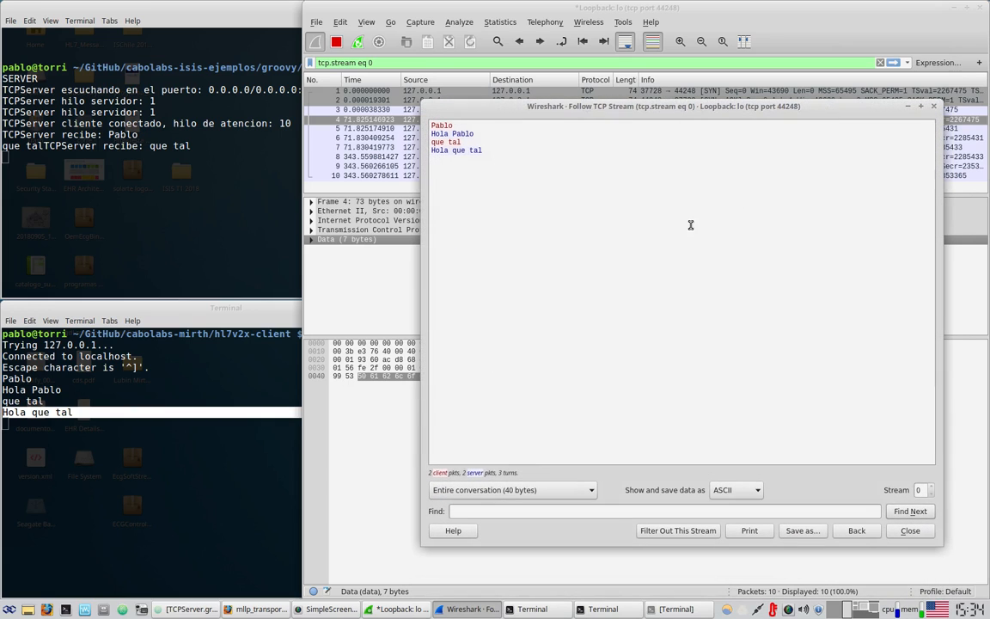
# Match each message in the TCP stream to its packet, placing the stream window below the packet list
pyautogui.doubleClick(436, 126)
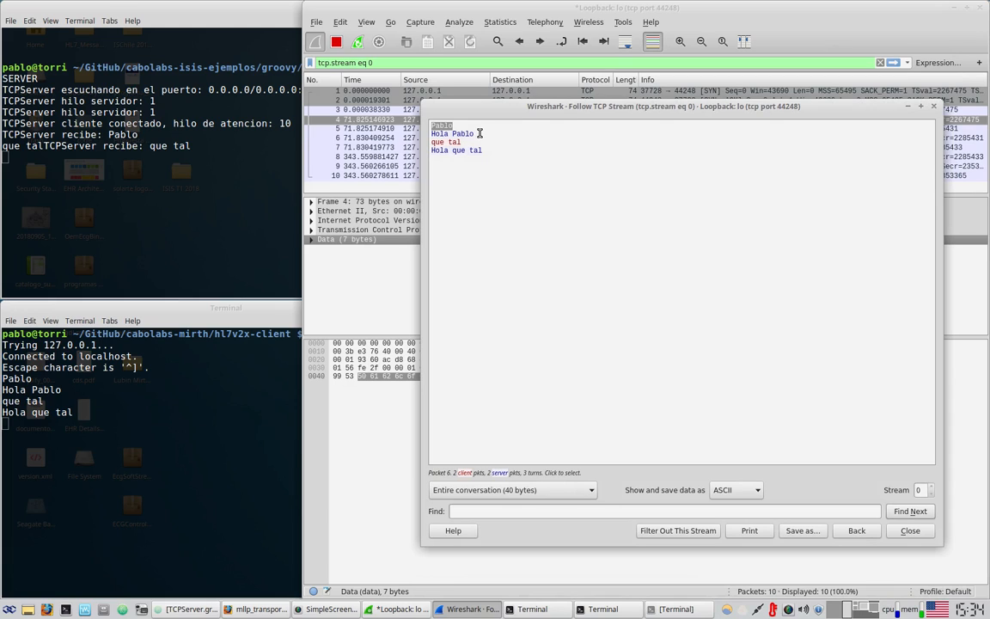
pyautogui.moveTo(479, 133); pyautogui.dragTo(432, 152)
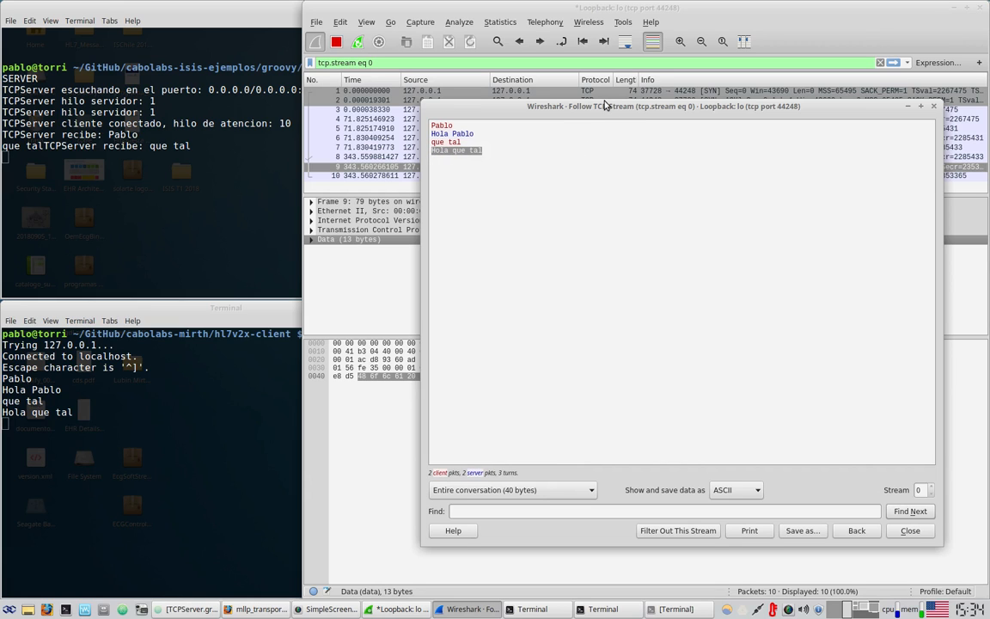
pyautogui.moveTo(604, 101); pyautogui.dragTo(591, 200)
pyautogui.click(444, 238)
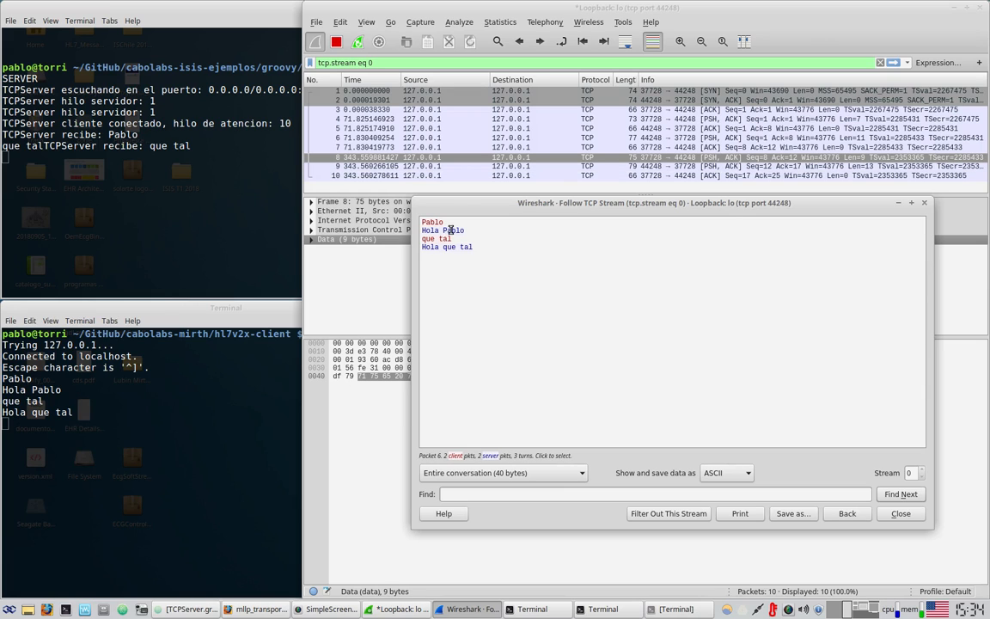
pyautogui.click(456, 231)
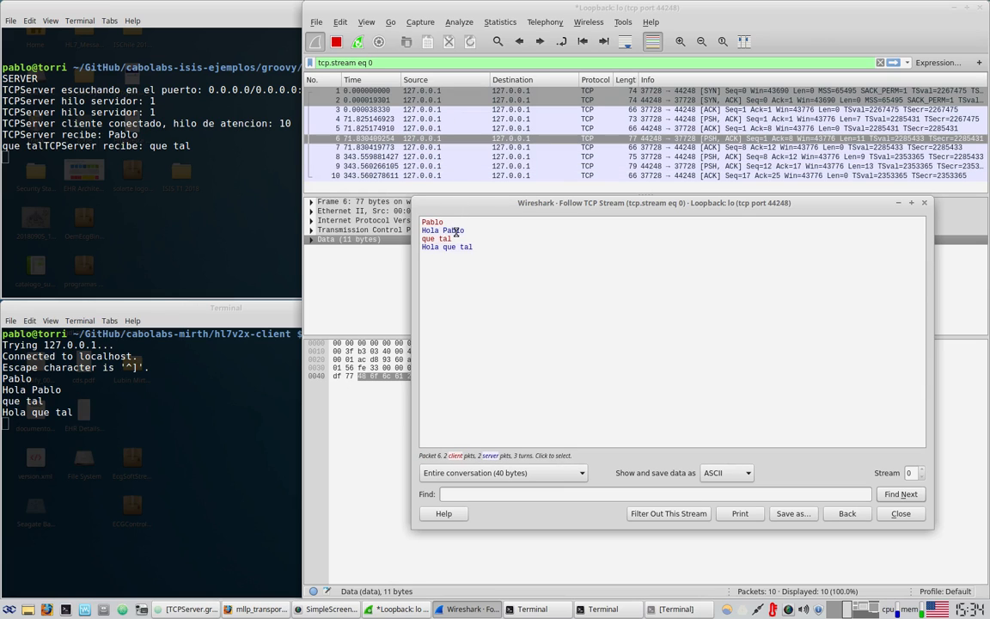
pyautogui.click(449, 226)
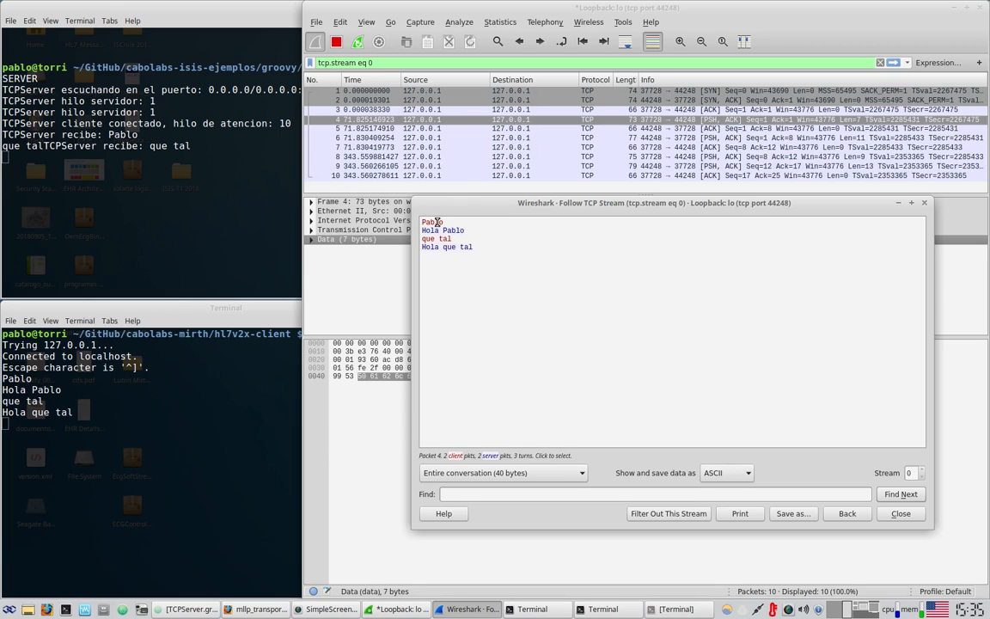
pyautogui.click(452, 230)
pyautogui.click(456, 239)
pyautogui.click(460, 248)
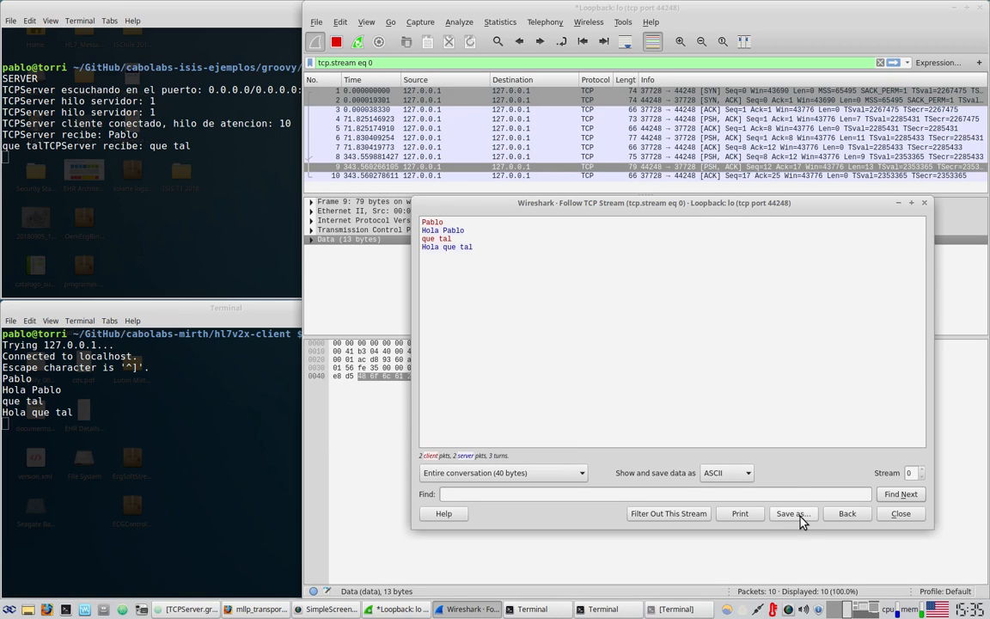
# View the stream one direction at a time, 127.0.0.1:44248 → 127.0.0.1:37728 and the reverse, and return to the entire conversation
pyautogui.click(557, 474)
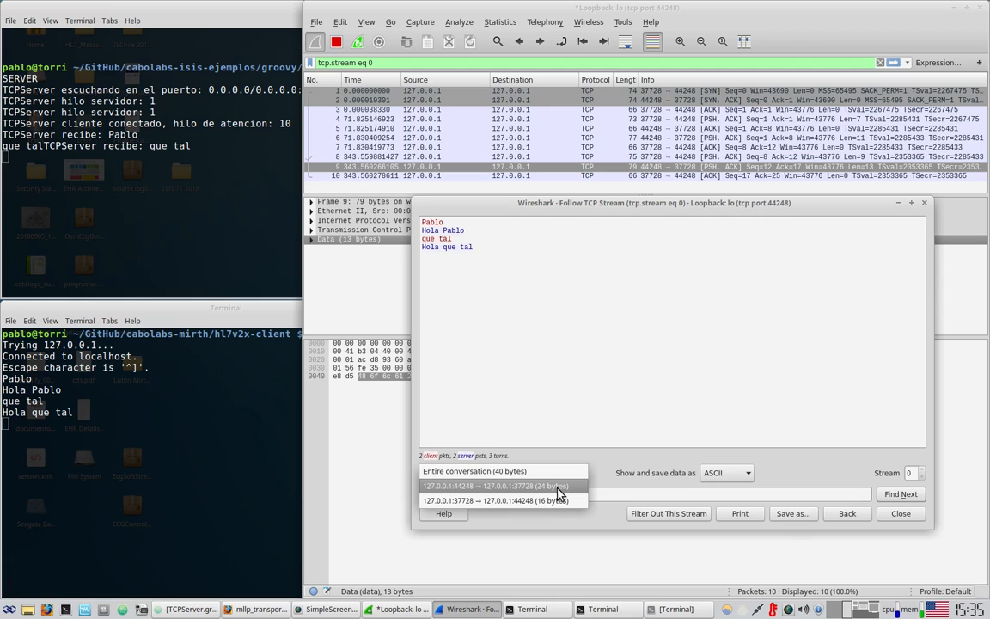
pyautogui.click(557, 486)
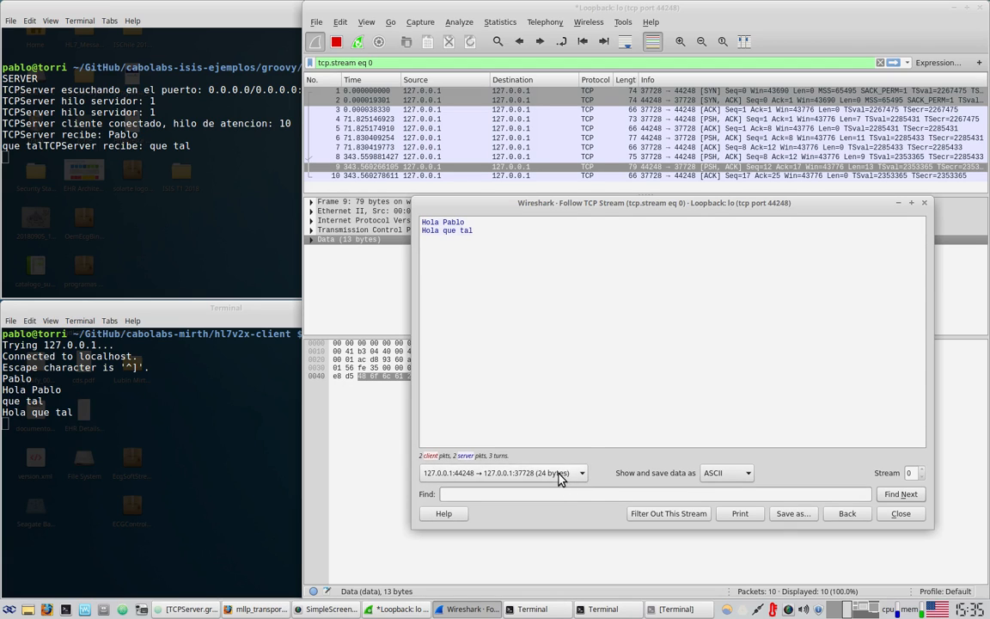
pyautogui.click(558, 479)
pyautogui.click(559, 487)
pyautogui.click(554, 484)
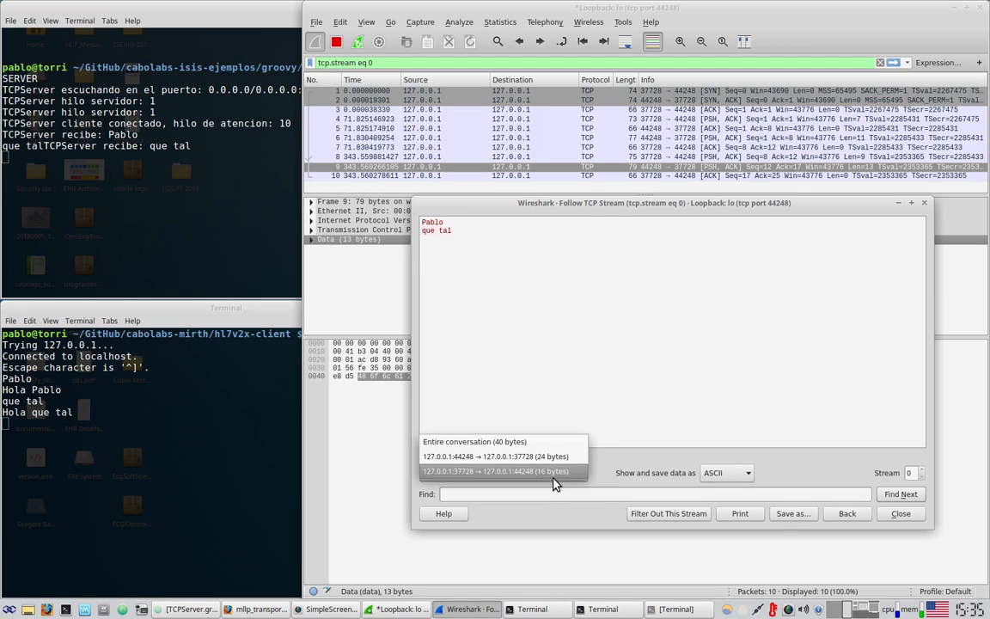
pyautogui.click(496, 441)
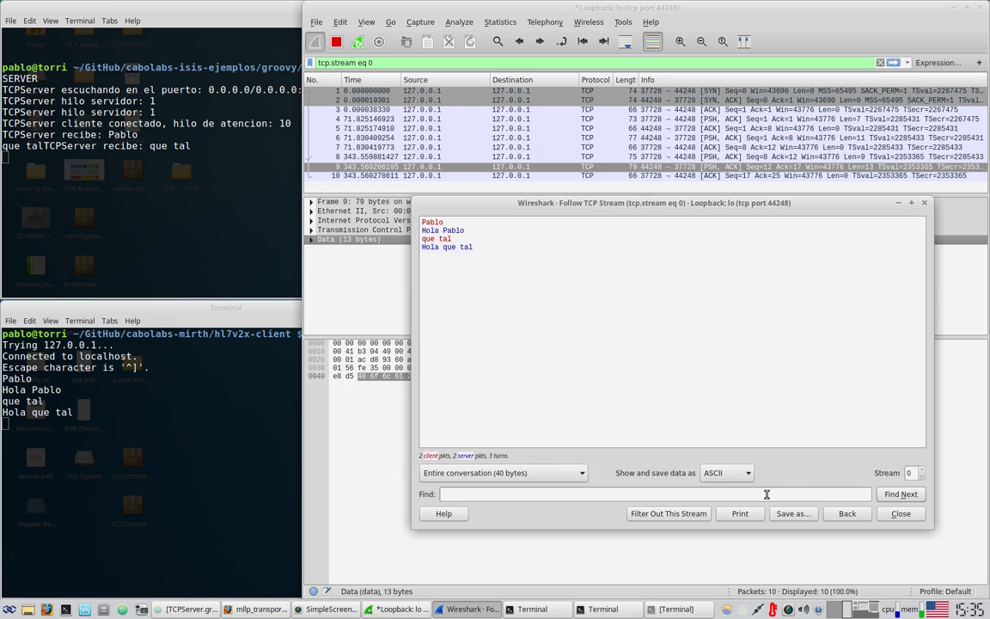
# Show the stream data in Raw format, in UTF-8, and in ASCII again
pyautogui.click(744, 473)
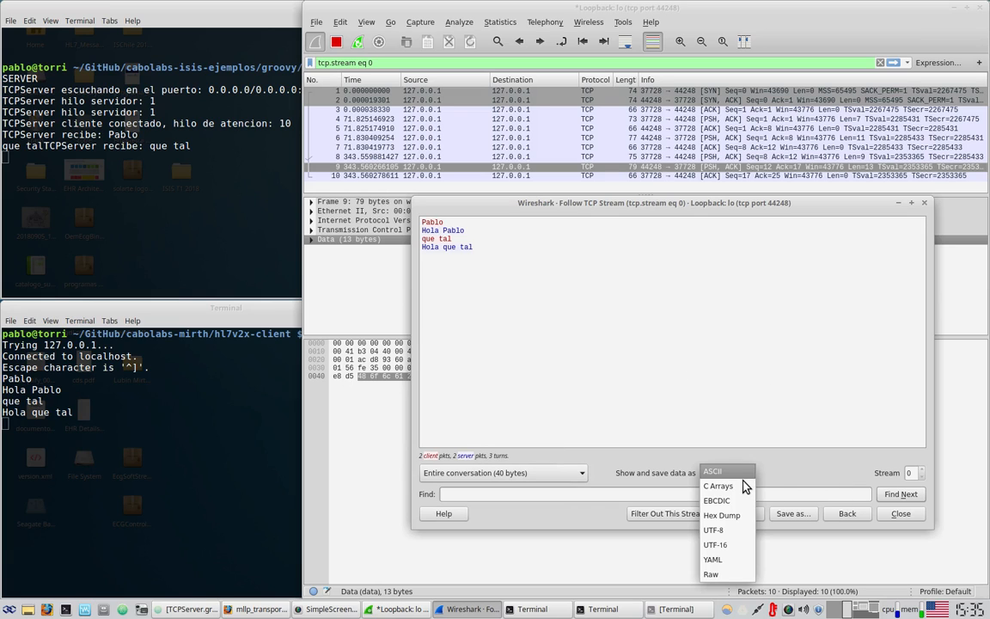
pyautogui.click(720, 574)
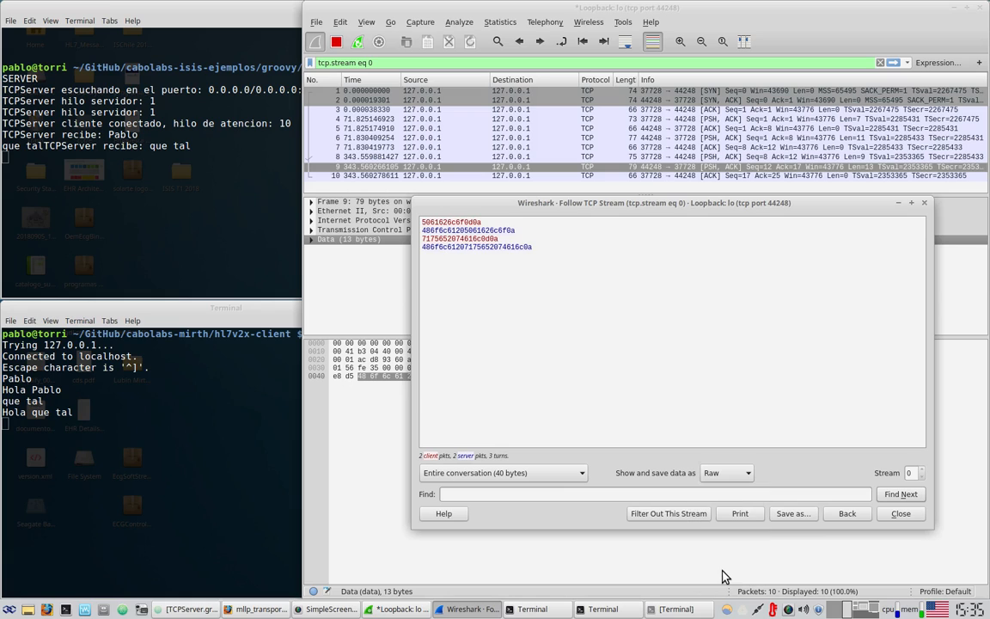
pyautogui.click(745, 478)
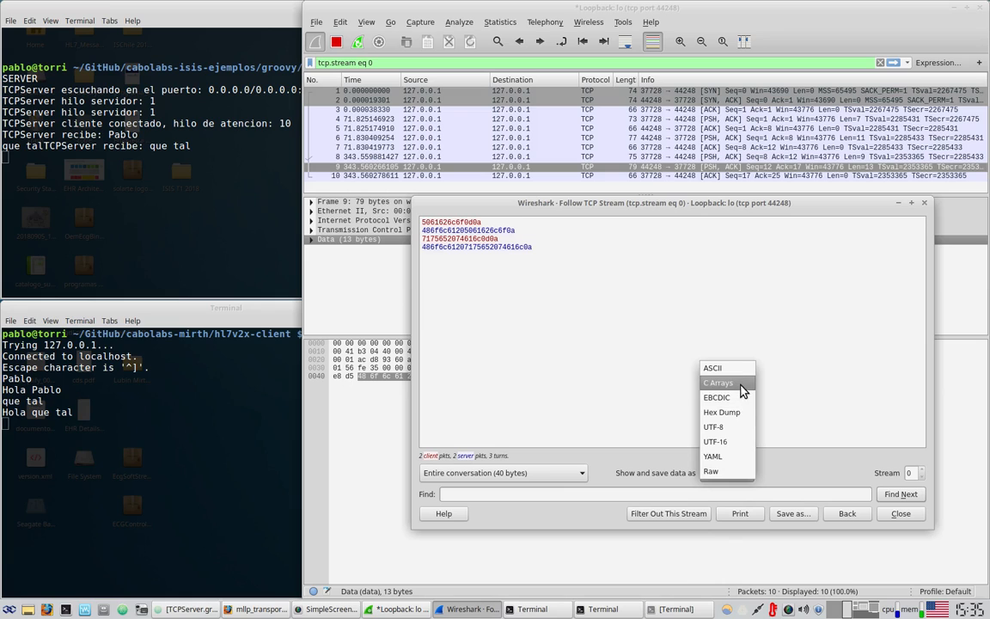
pyautogui.click(736, 427)
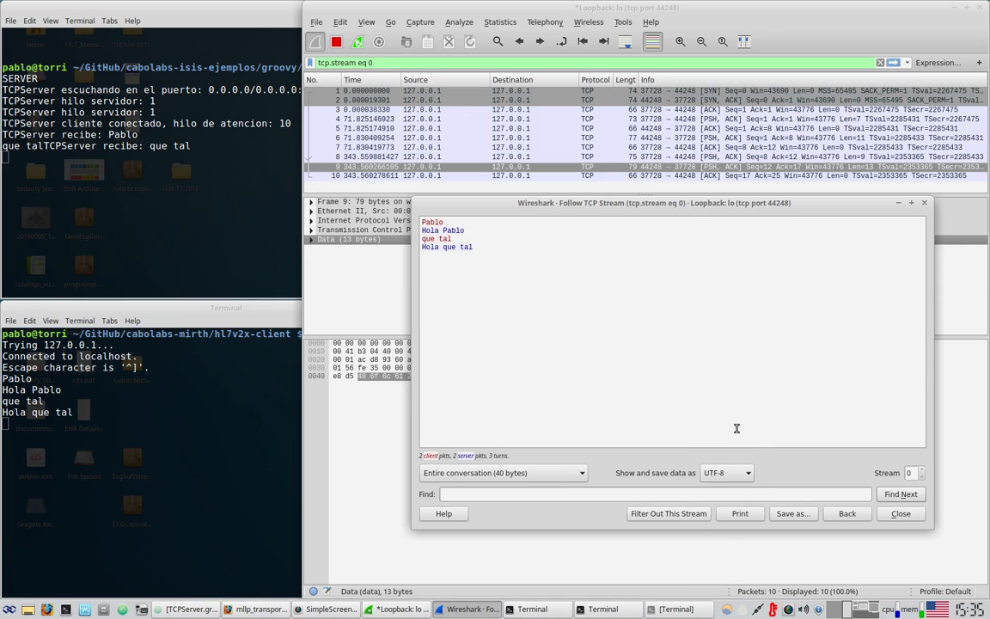
pyautogui.click(734, 475)
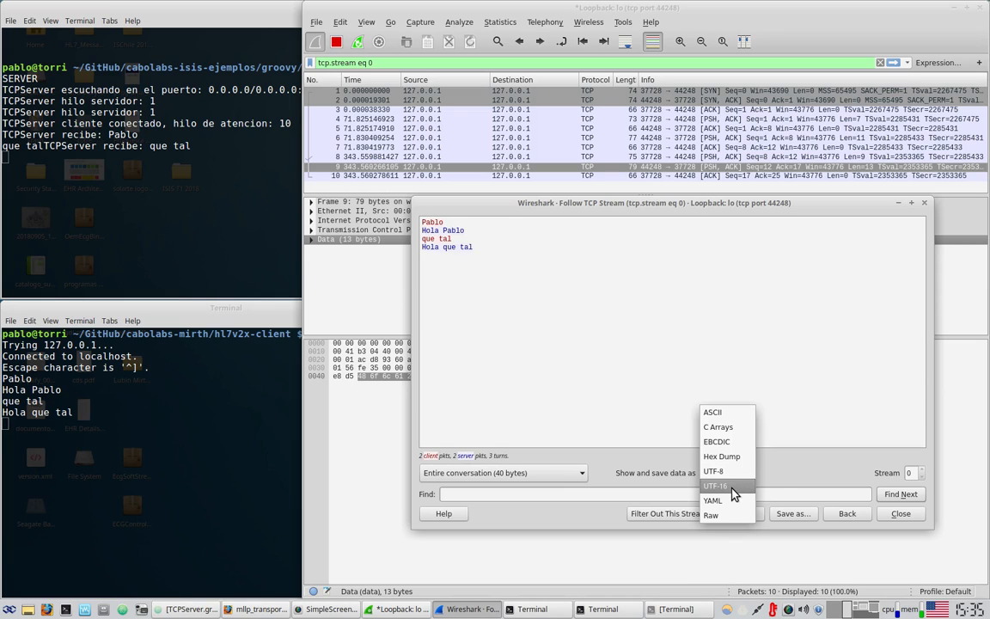
pyautogui.click(734, 419)
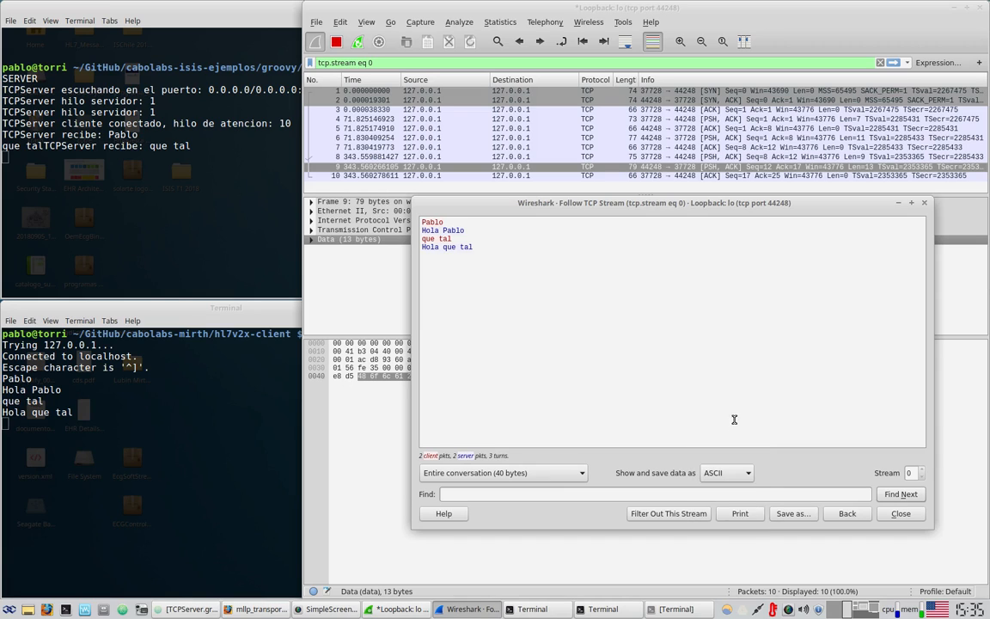
# Compare the stream's Hex Dump display with its ASCII display twice, ending on ASCII
pyautogui.click(733, 473)
pyautogui.click(735, 515)
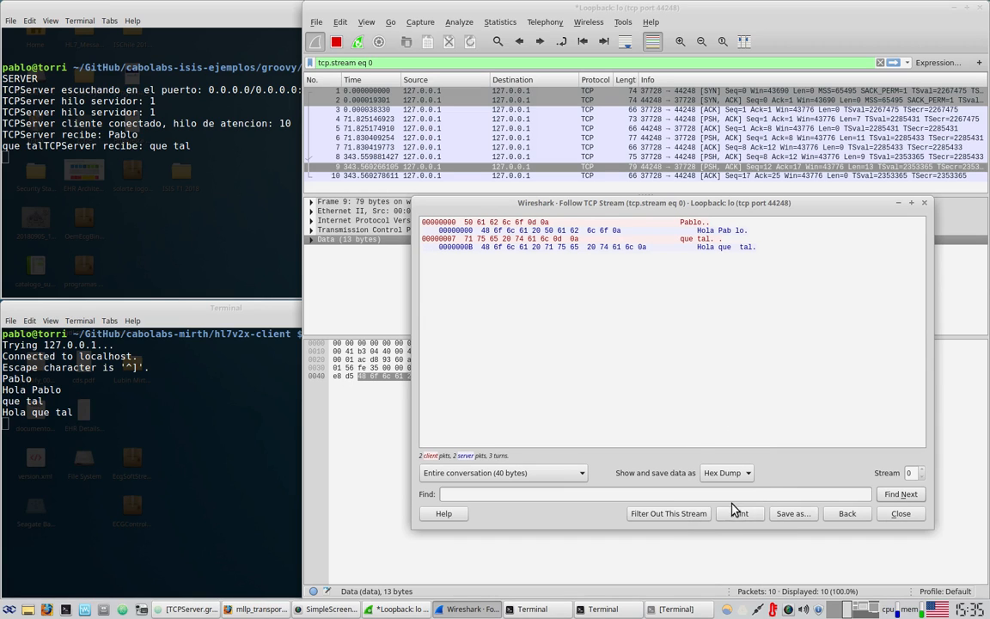
pyautogui.click(730, 473)
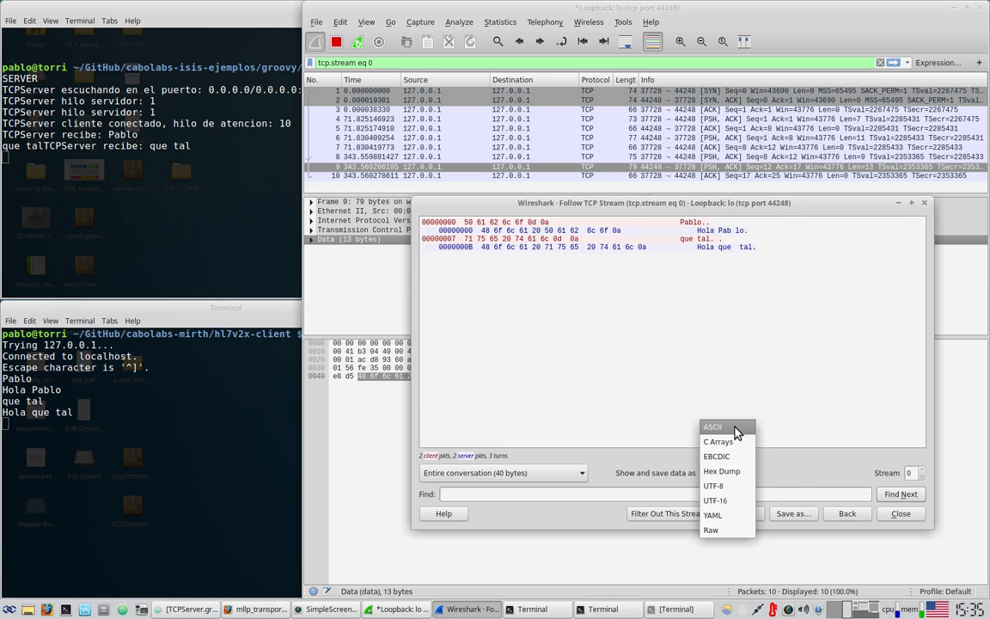
pyautogui.click(726, 427)
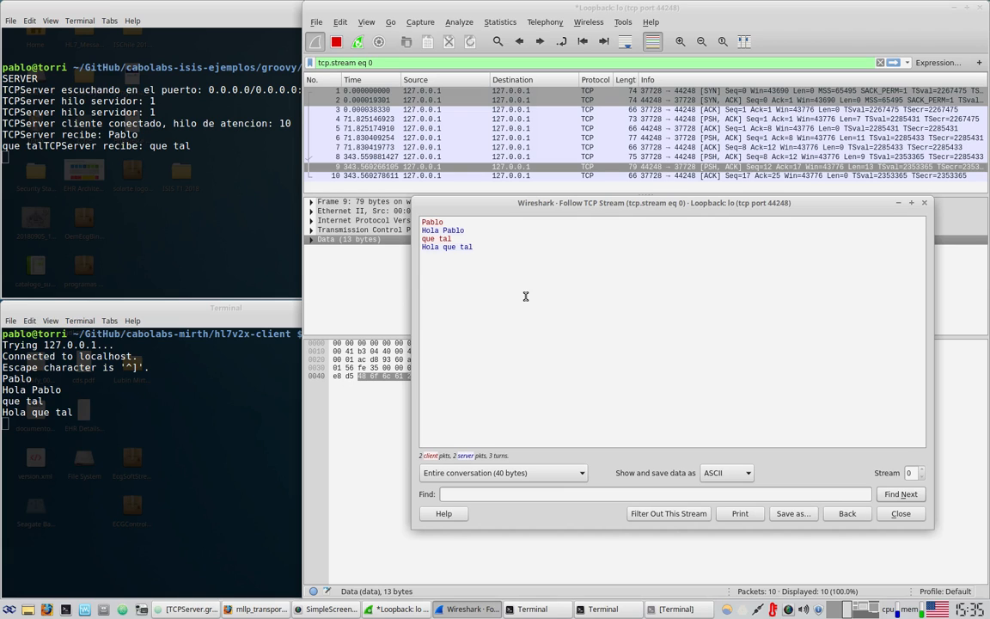
pyautogui.click(729, 473)
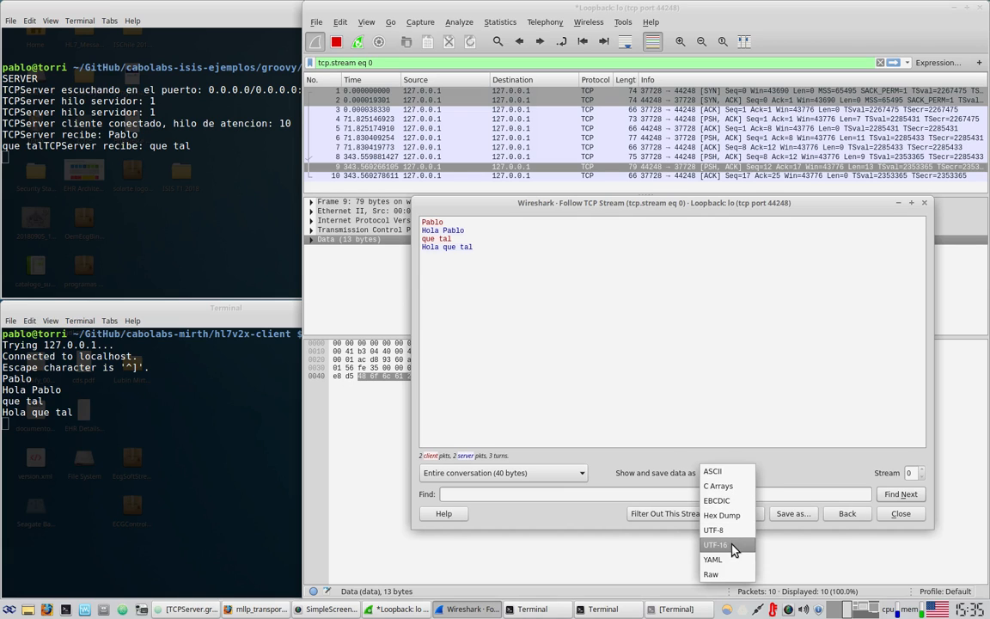
pyautogui.click(721, 514)
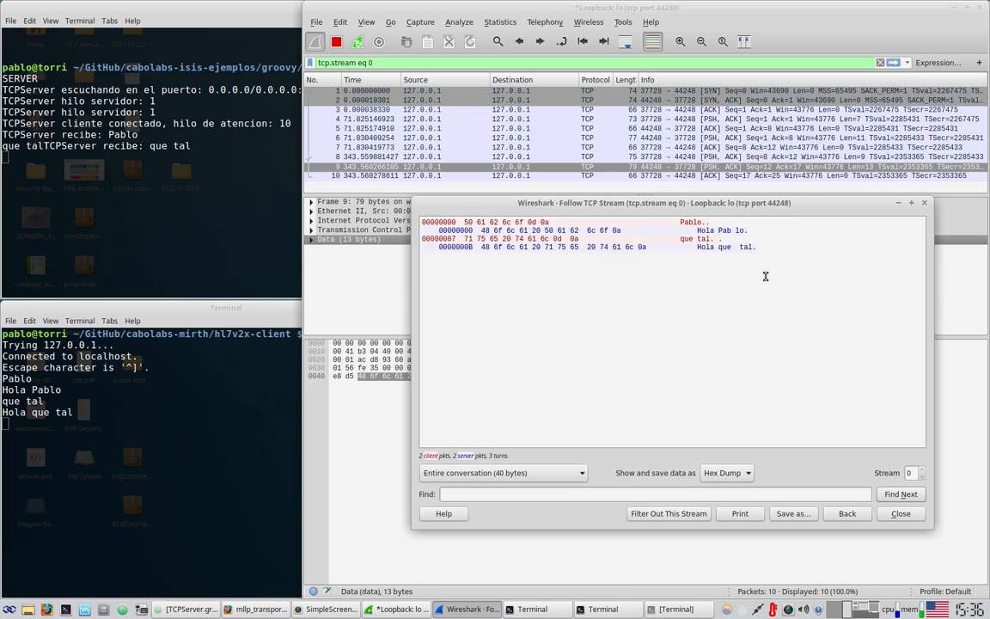
pyautogui.click(755, 475)
pyautogui.click(744, 426)
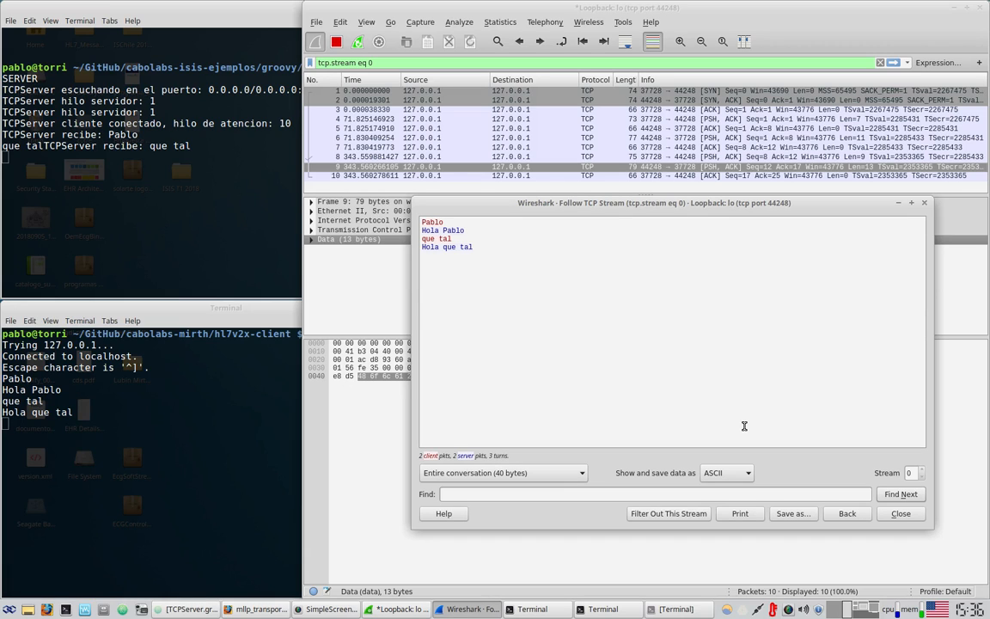
# Close the TCP stream window and clear the tcp.stream eq 0 display filter
pyautogui.click(900, 514)
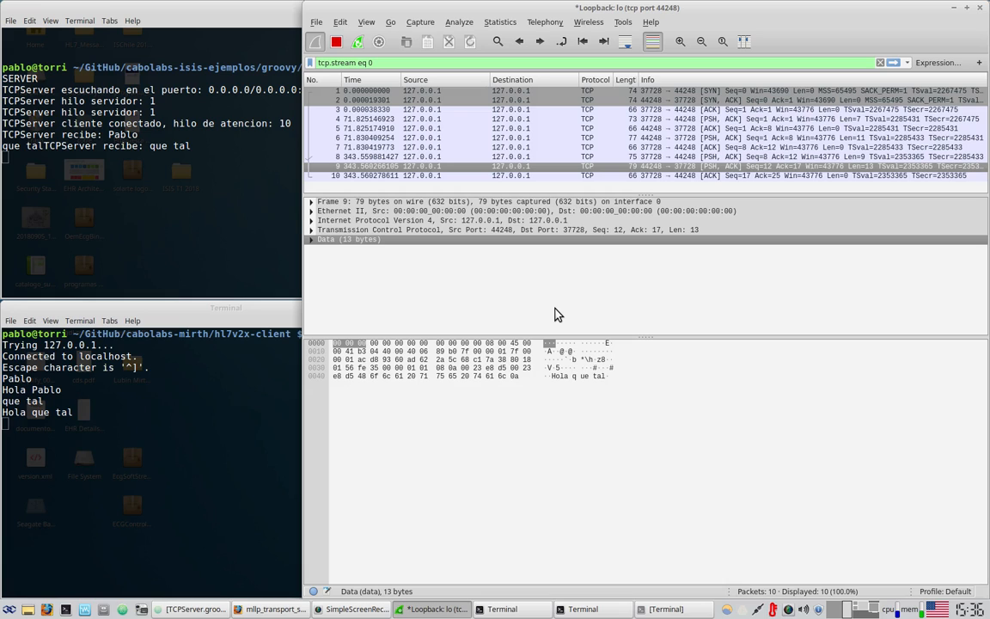
pyautogui.click(880, 62)
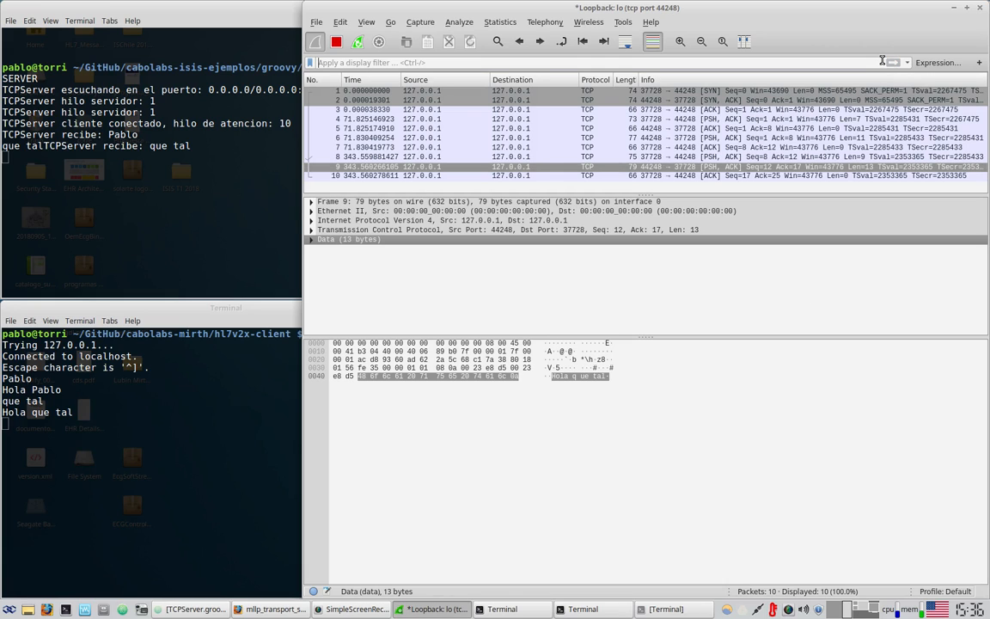
# In the client terminal, send telnet's escape character and end the connection with the CLOSE command
pyautogui.click(226, 430)
pyautogui.hotkey('ctrl', ']')
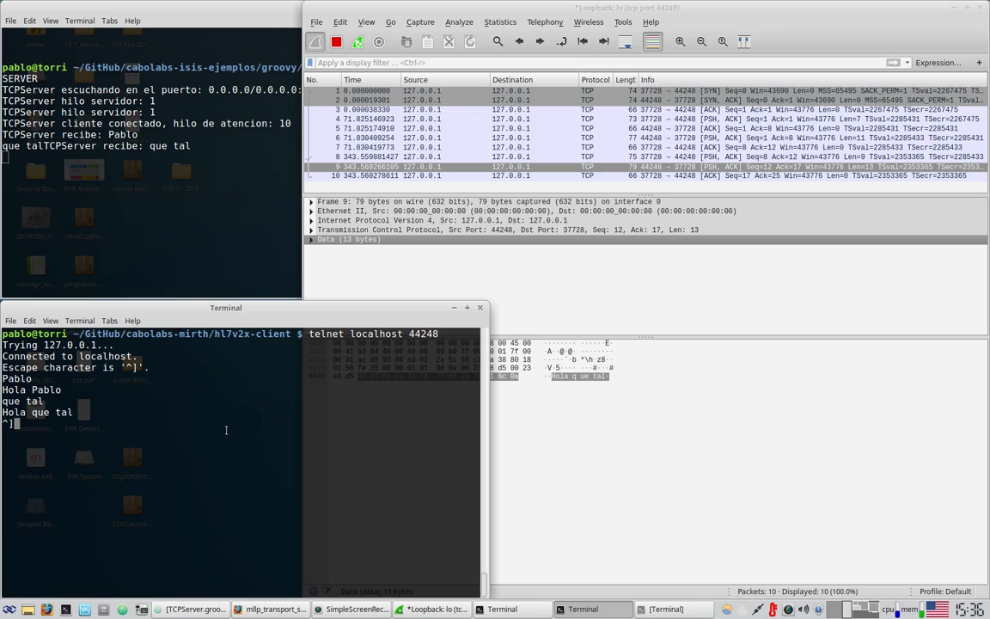
pyautogui.write('CLOSE')
pyautogui.press('Return')
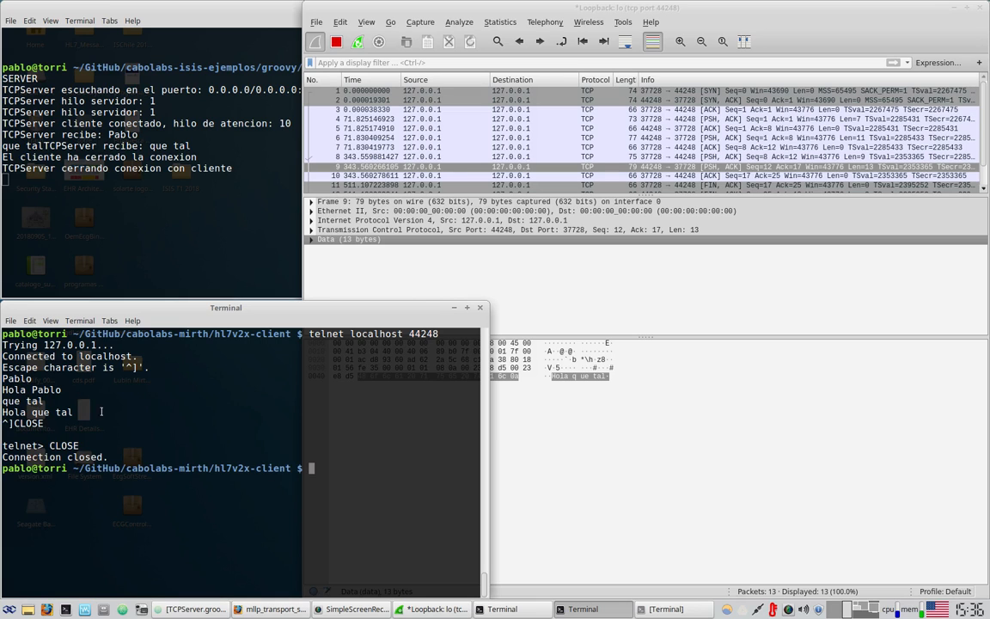
# Review the telnet session text in the client terminal and the closing message and listening port in the server terminal
pyautogui.moveTo(45, 344); pyautogui.dragTo(91, 423)
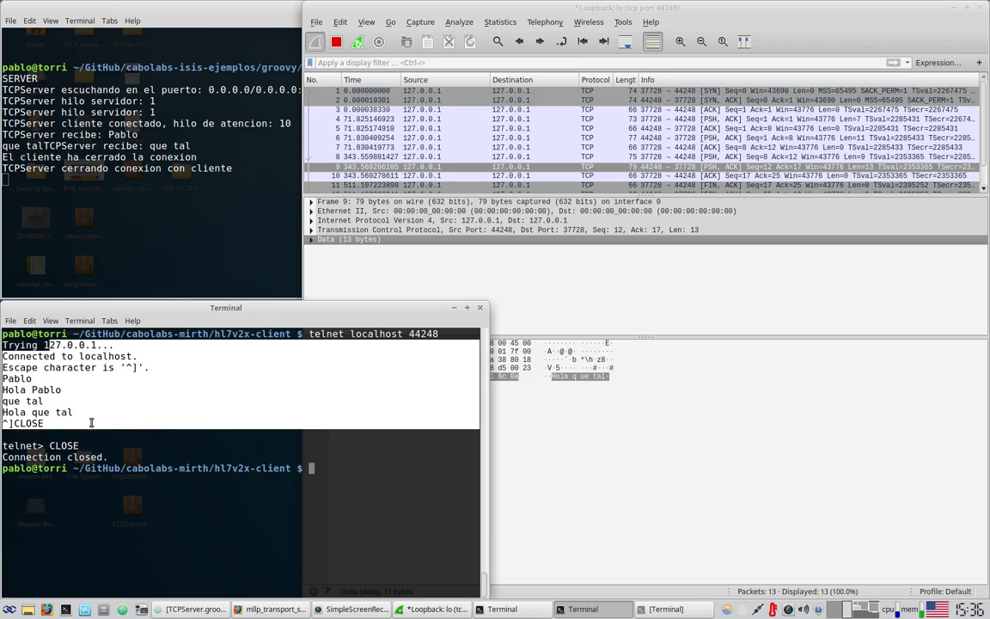
pyautogui.click(115, 237)
pyautogui.moveTo(37, 168); pyautogui.dragTo(237, 168)
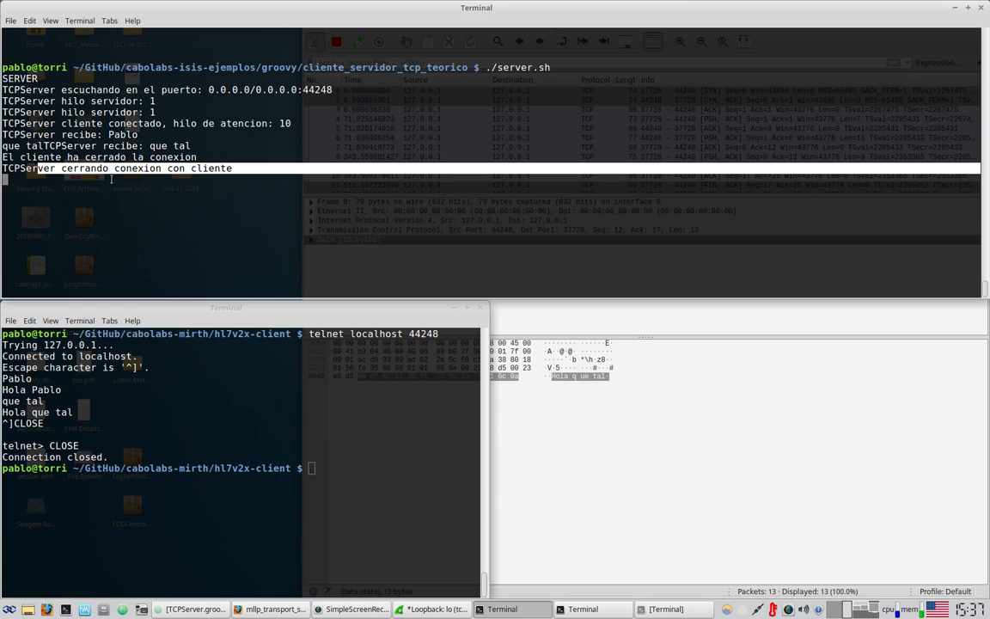
pyautogui.doubleClick(320, 90)
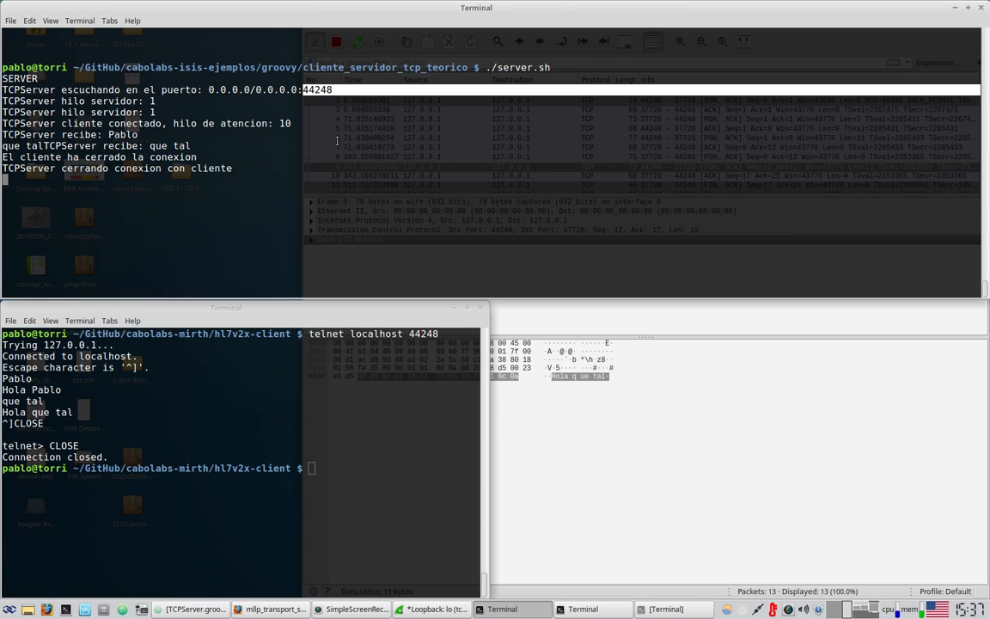
pyautogui.click(332, 429)
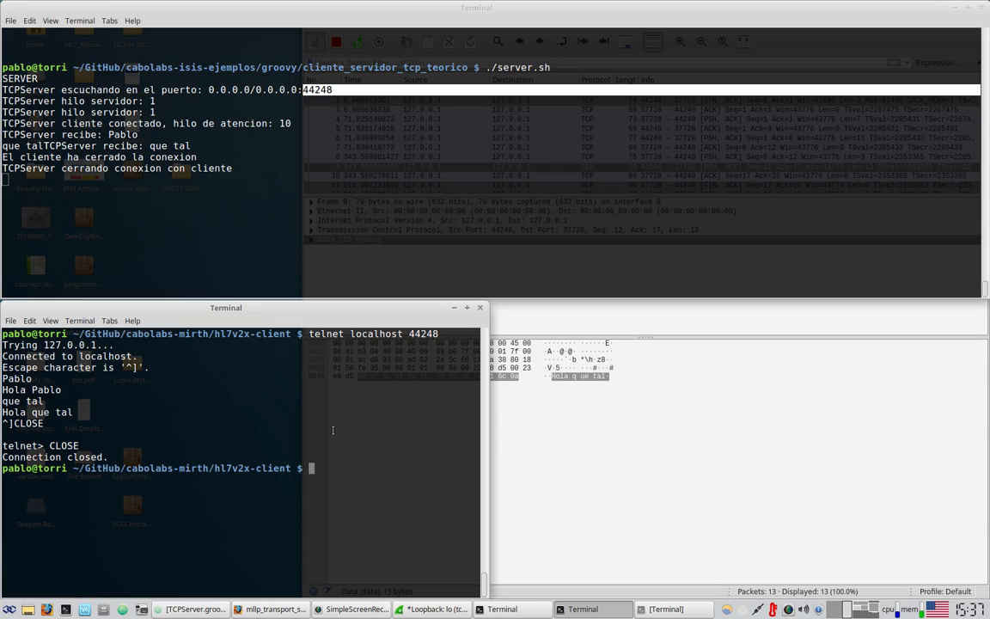
# Back in Wireshark, stop the loopback capture and start a new one on port 44248 without saving the captured packets
pyautogui.click(567, 436)
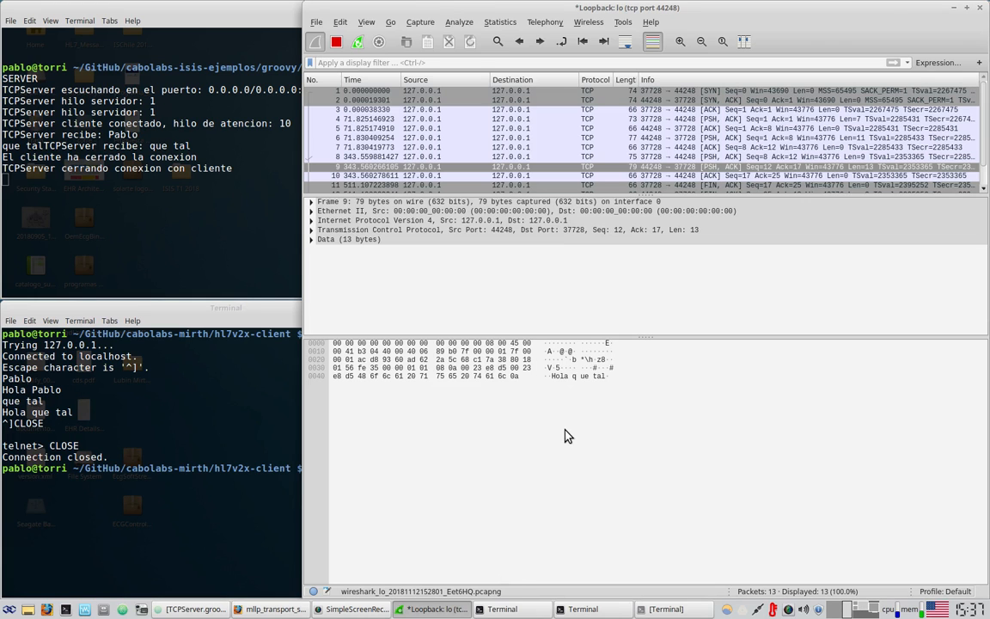
pyautogui.click(337, 43)
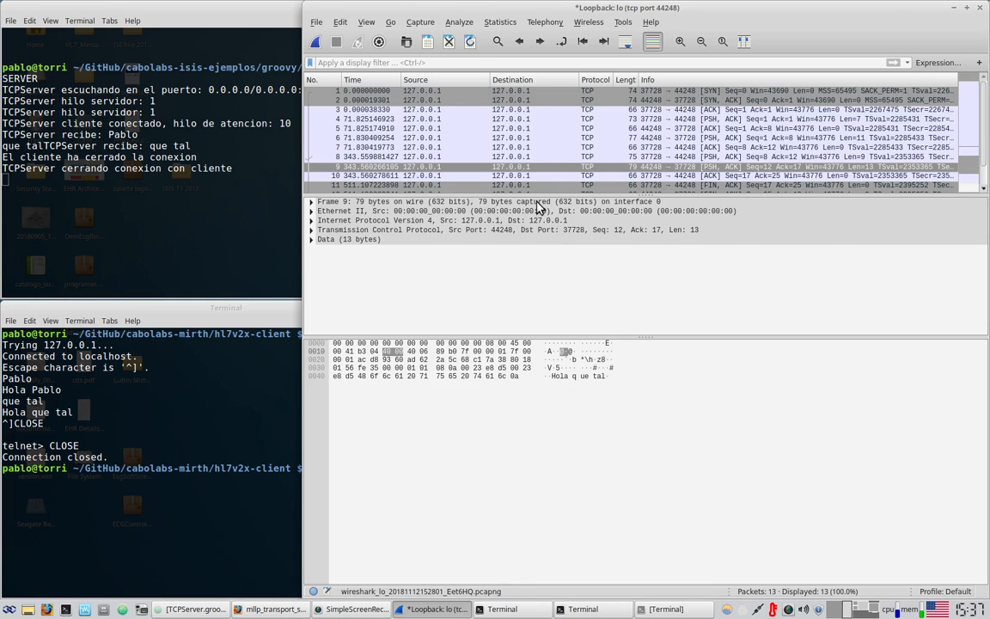
pyautogui.scroll(-1, 492, 150)
pyautogui.click(320, 46)
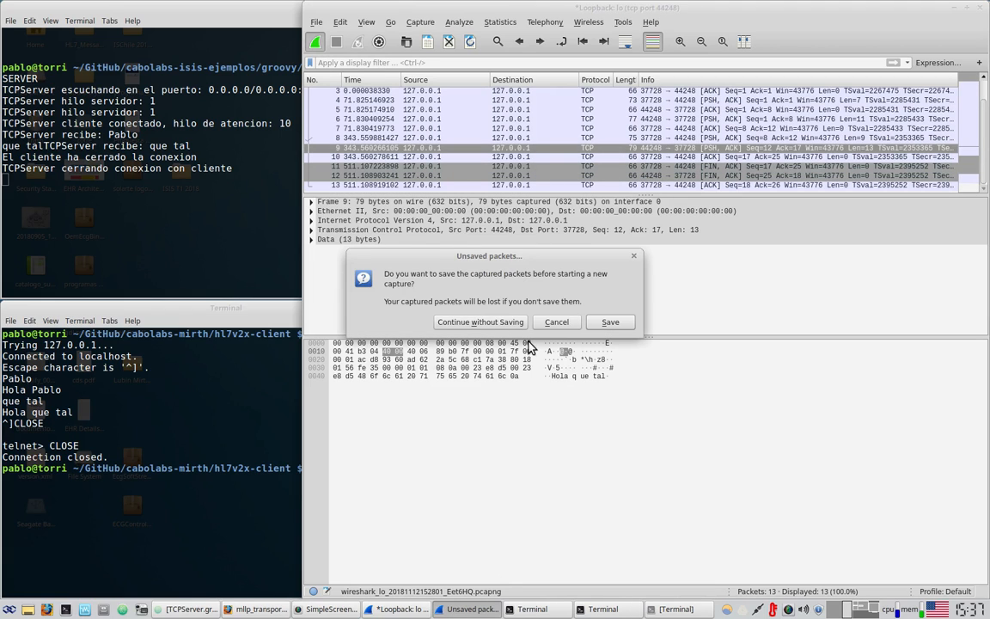
pyautogui.click(445, 296)
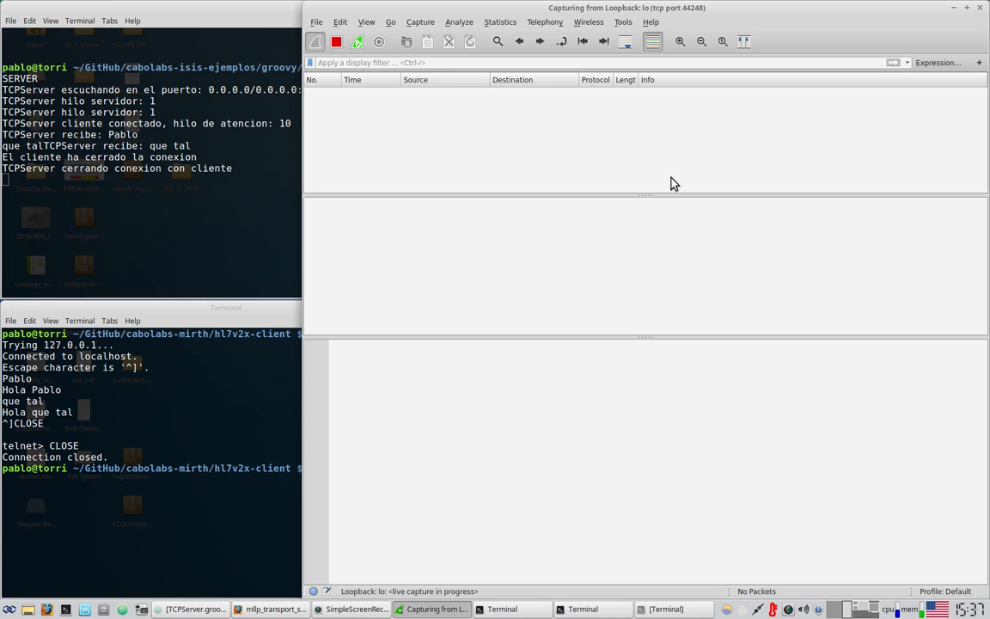
# In the client terminal, recall and run ./hl7v2xsend.sh ../hl7v2x/ADT_A03_ADT_A03.hl7 localhost with the port changed to 44248
pyautogui.click(295, 159)
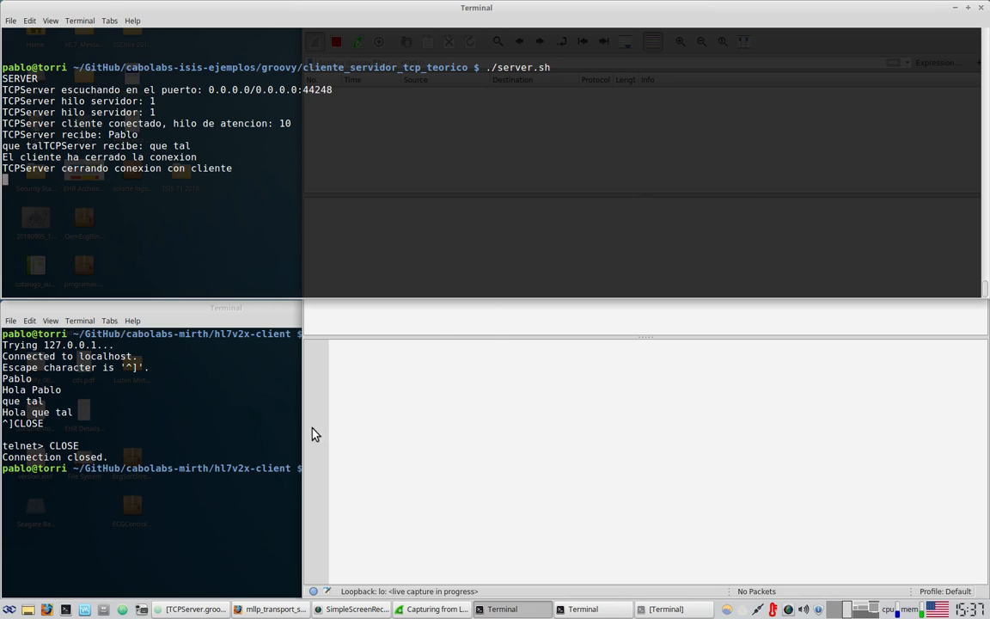
pyautogui.click(273, 430)
pyautogui.press('Up')
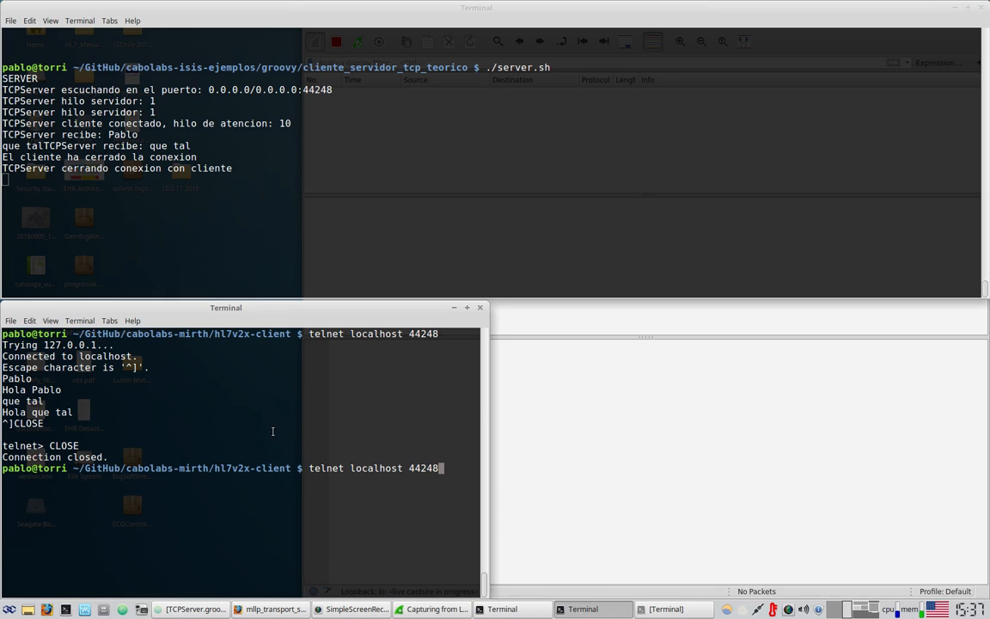
pyautogui.press('Up')
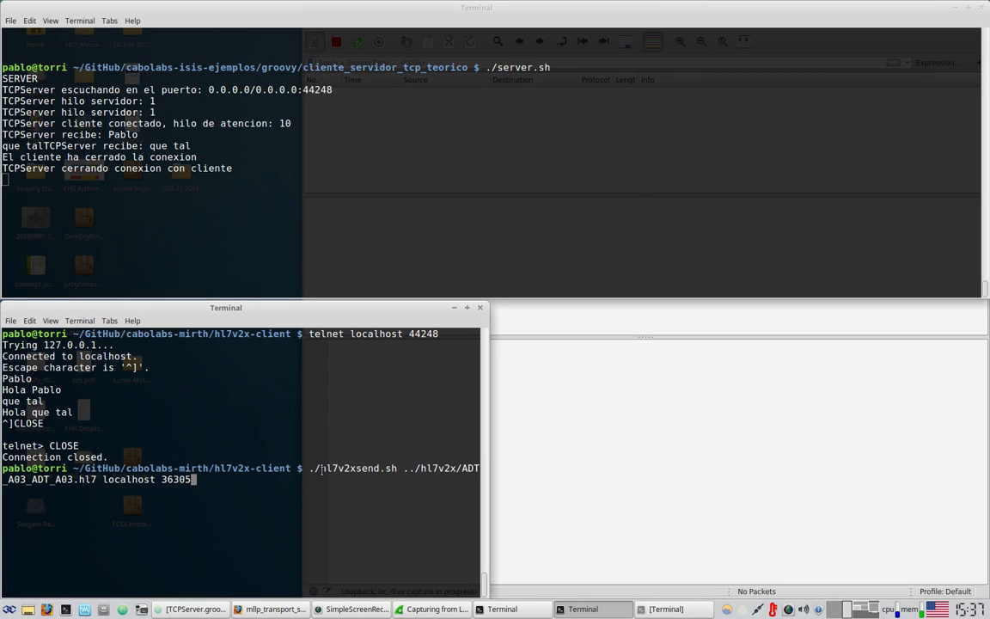
pyautogui.doubleClick(357, 469)
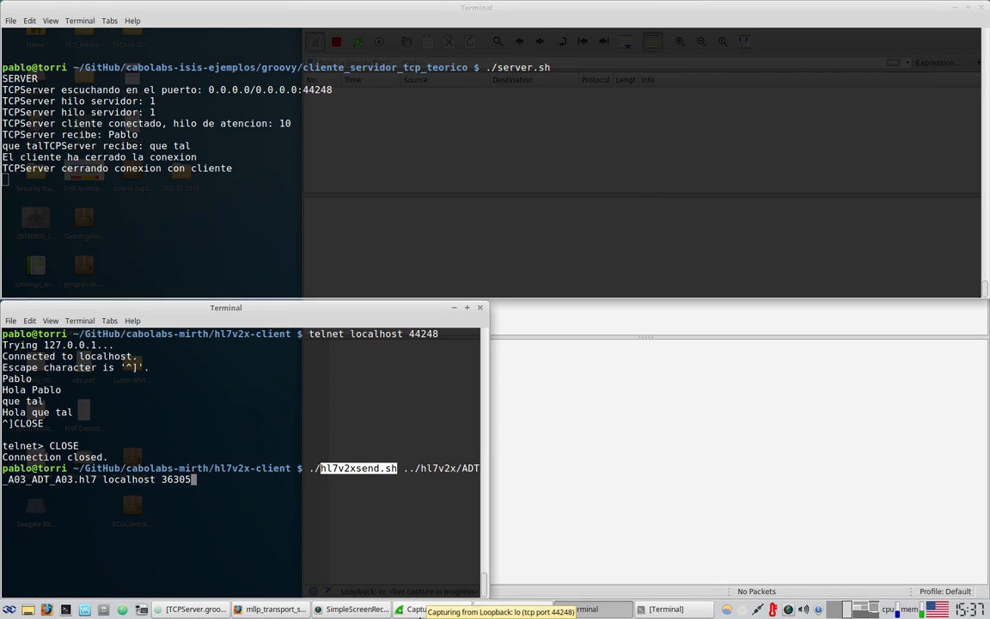
pyautogui.click(324, 437)
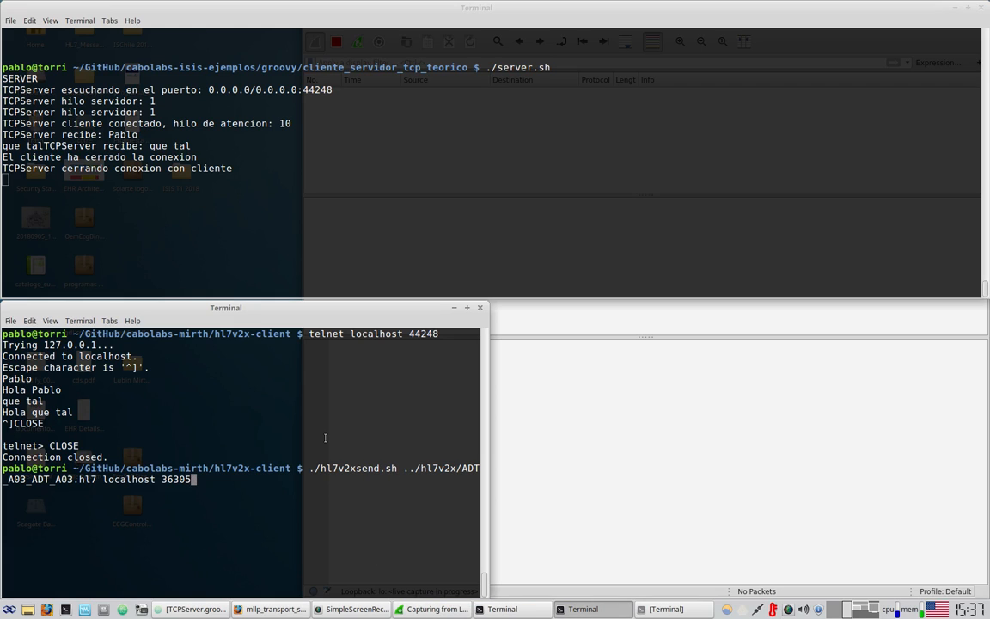
pyautogui.press('BackSpace')
pyautogui.press('BackSpace')
pyautogui.press('BackSpace')
pyautogui.press('BackSpace')
pyautogui.press('BackSpace')
pyautogui.press('BackSpace')
pyautogui.write('44248')
pyautogui.press('Return')
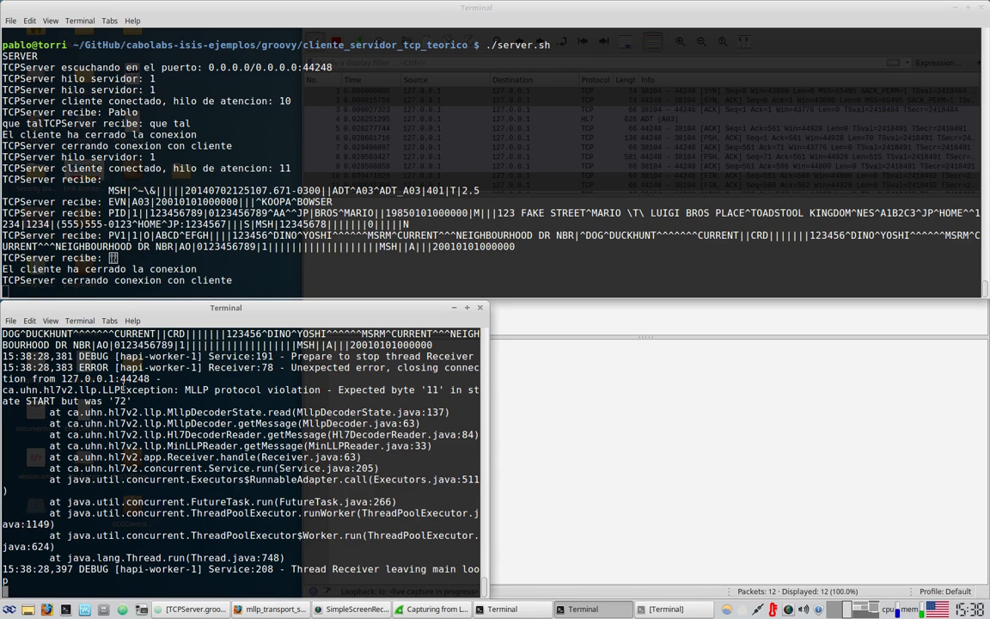
# Examine the exception in the client terminal and the HL7 message received in the server terminal, then return to Wireshark
pyautogui.moveTo(98, 390)
pyautogui.mouseDown()
pyautogui.moveTo(260, 502)
pyautogui.moveTo(277, 548)
pyautogui.mouseUp()
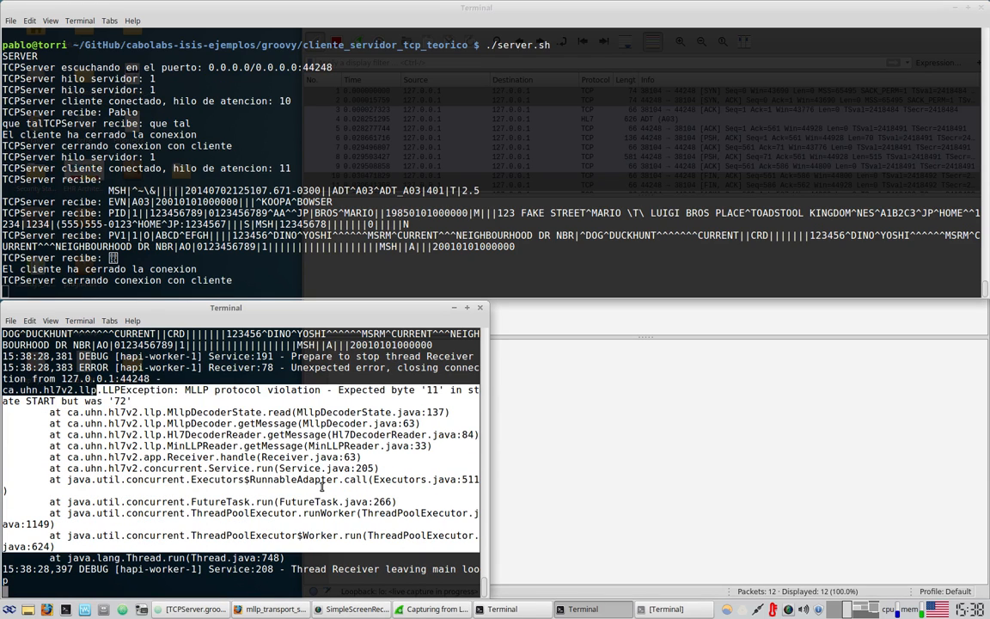
pyautogui.moveTo(393, 390); pyautogui.dragTo(454, 392)
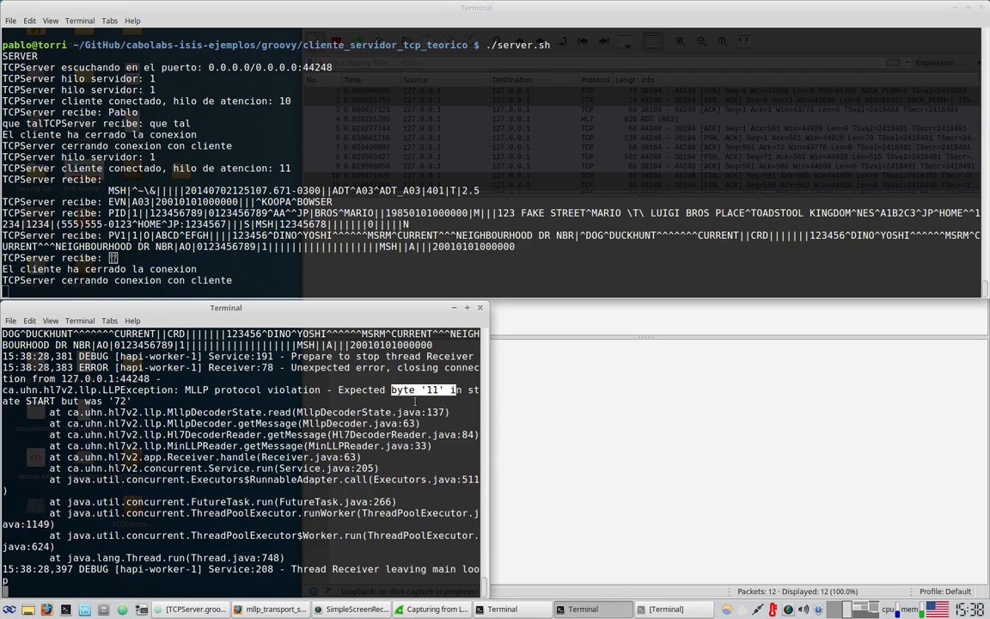
pyautogui.click(251, 183)
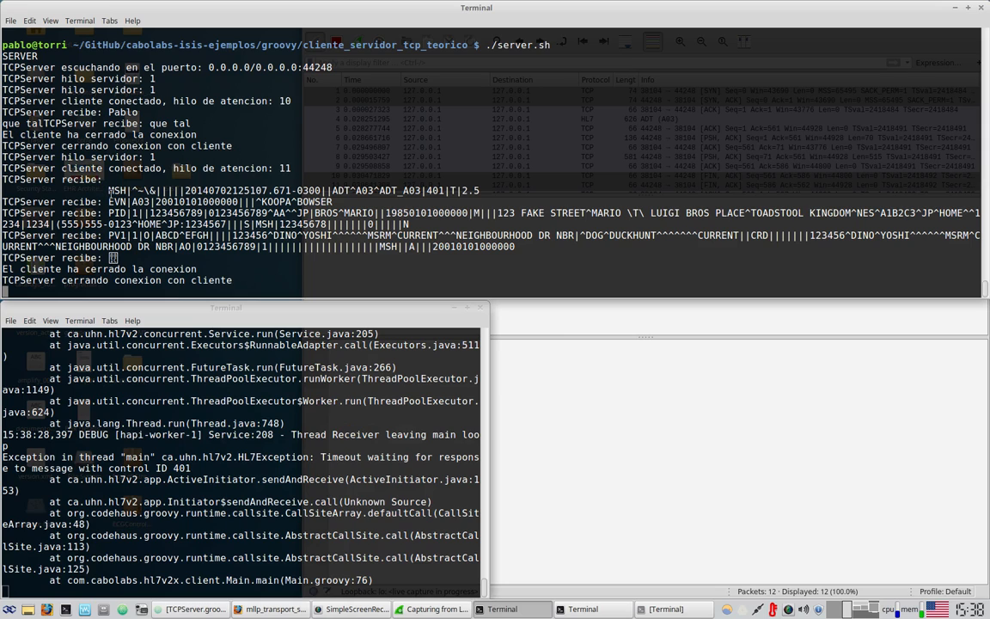
pyautogui.moveTo(107, 188); pyautogui.dragTo(520, 247)
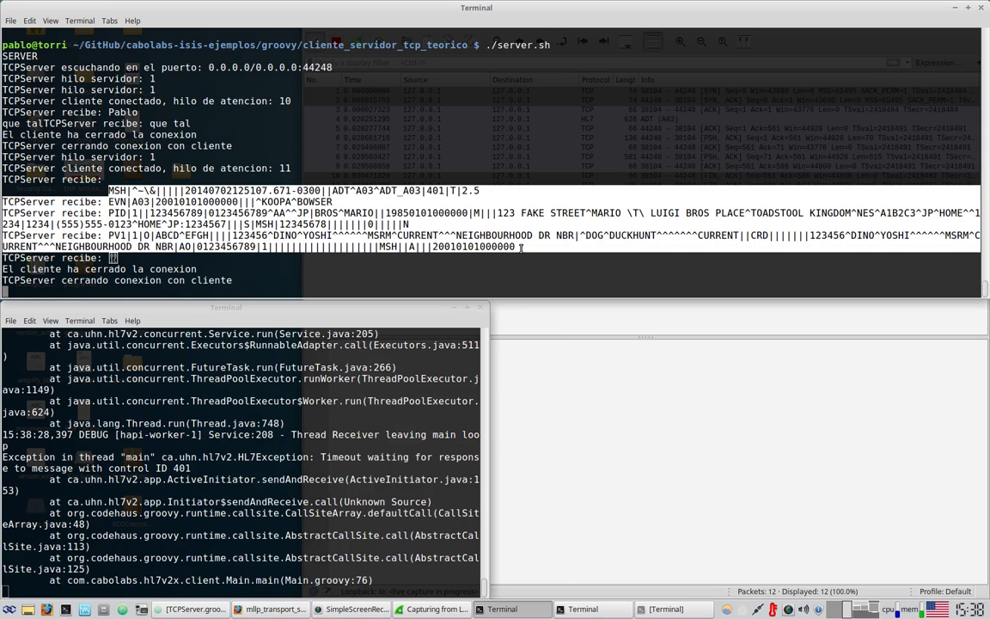
pyautogui.click(548, 380)
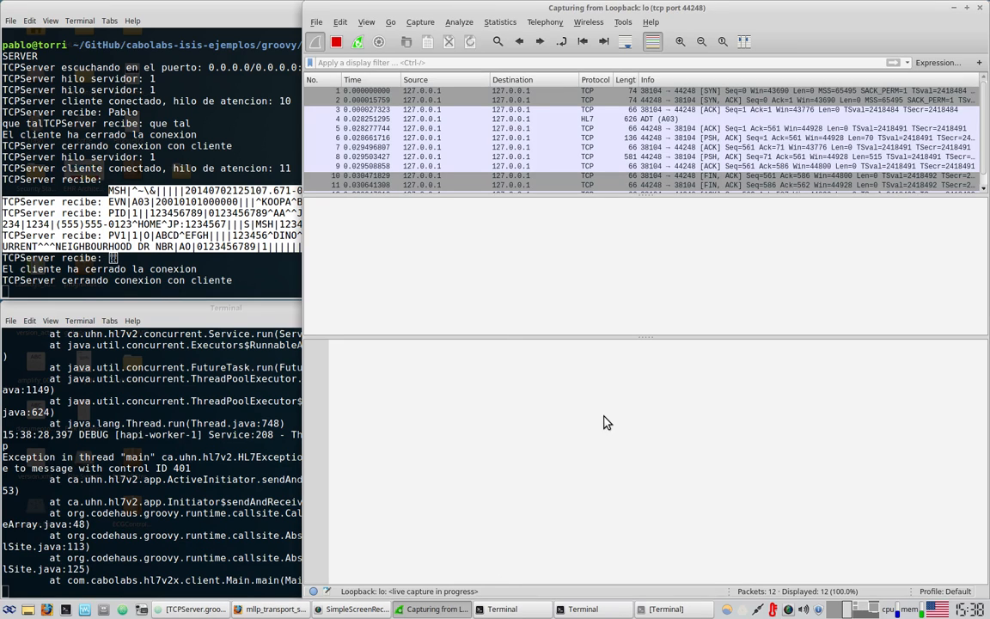
# Select the HL7 ADT (A03) packet in the capture and resize the panes to fit the packet list, packet details and bytes
pyautogui.moveTo(644, 195); pyautogui.dragTo(662, 264)
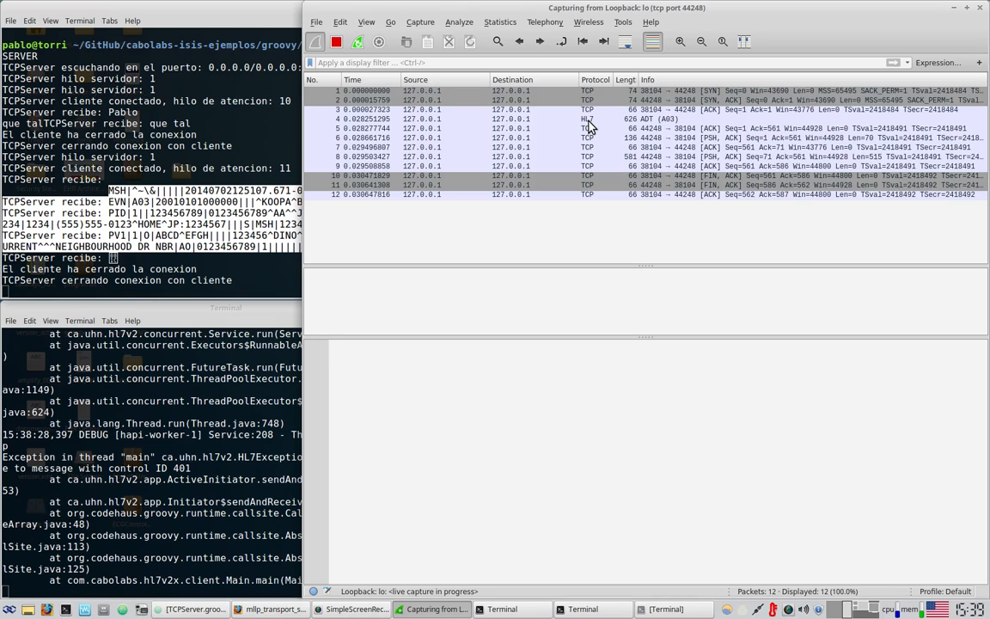
pyautogui.click(650, 125)
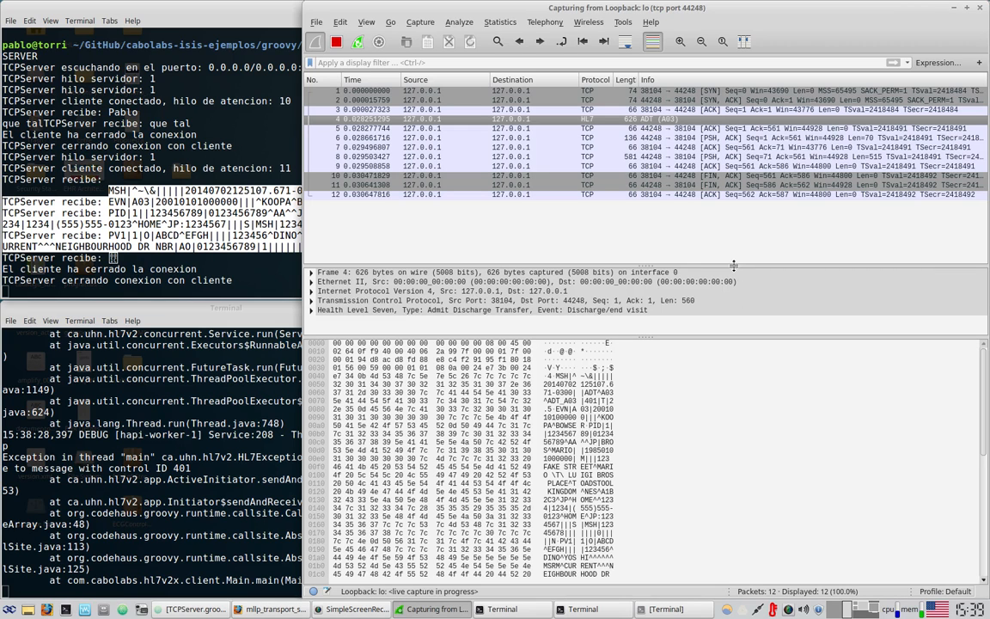
pyautogui.moveTo(734, 265); pyautogui.dragTo(733, 227)
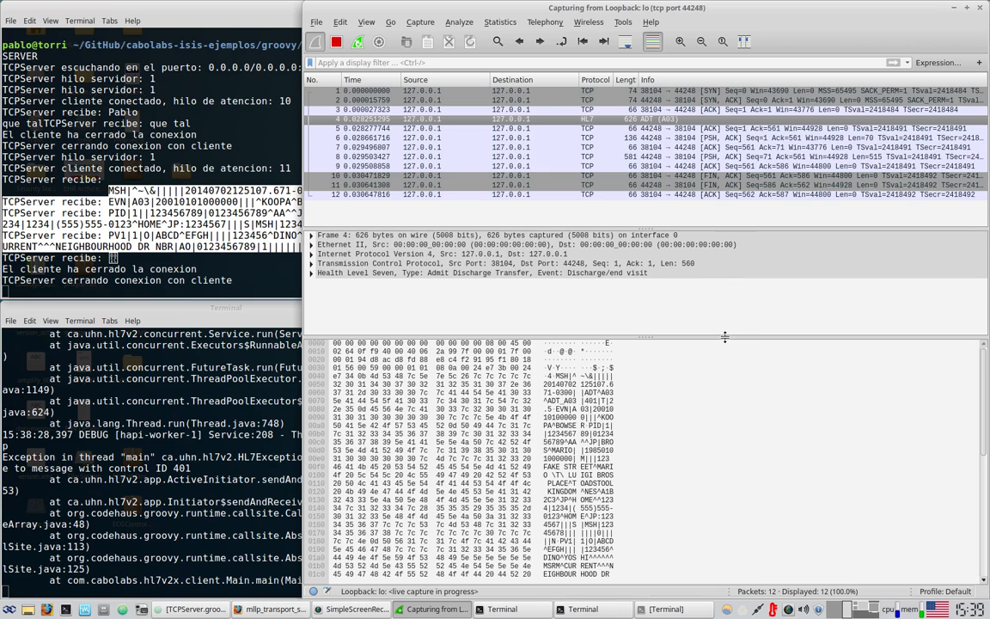
pyautogui.moveTo(725, 337); pyautogui.dragTo(725, 307)
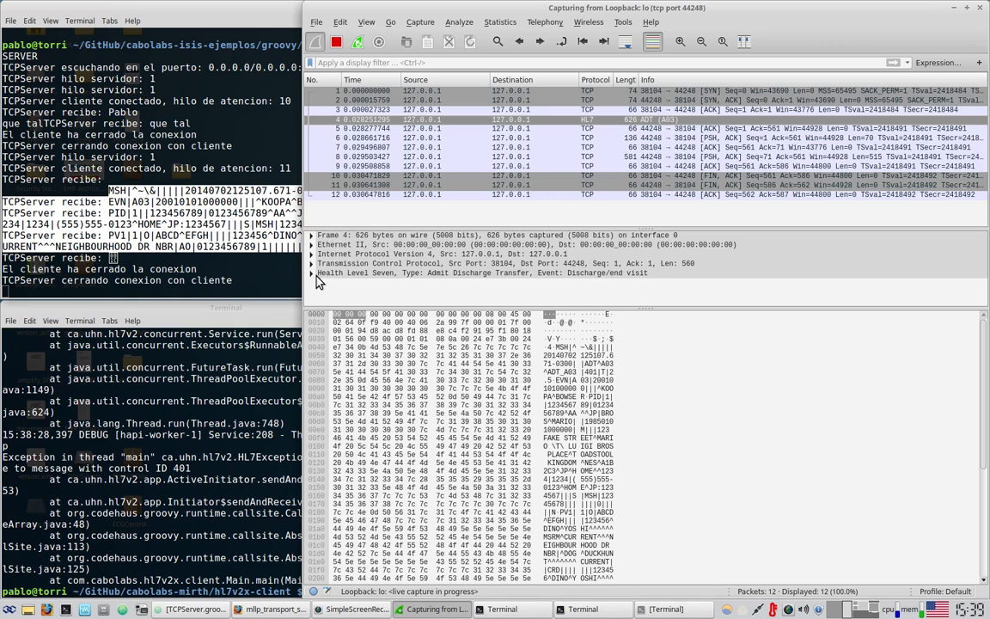
# Select the packet's Health Level Seven layer to highlight its bytes, and enlarge the bytes pane to inspect them
pyautogui.click(340, 273)
pyautogui.scroll(2, 777, 450)
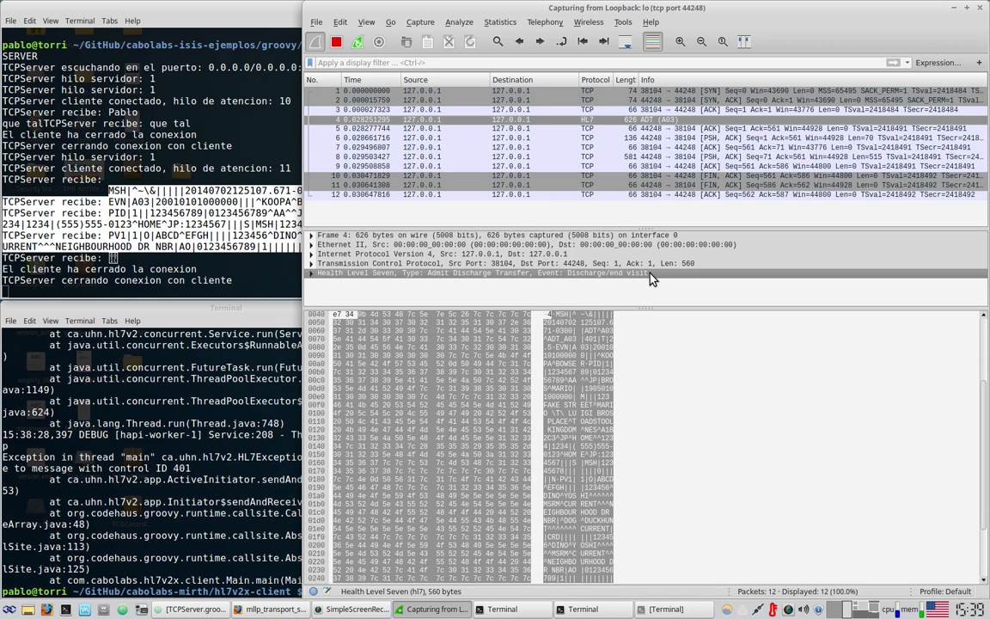
pyautogui.moveTo(702, 311); pyautogui.dragTo(702, 300)
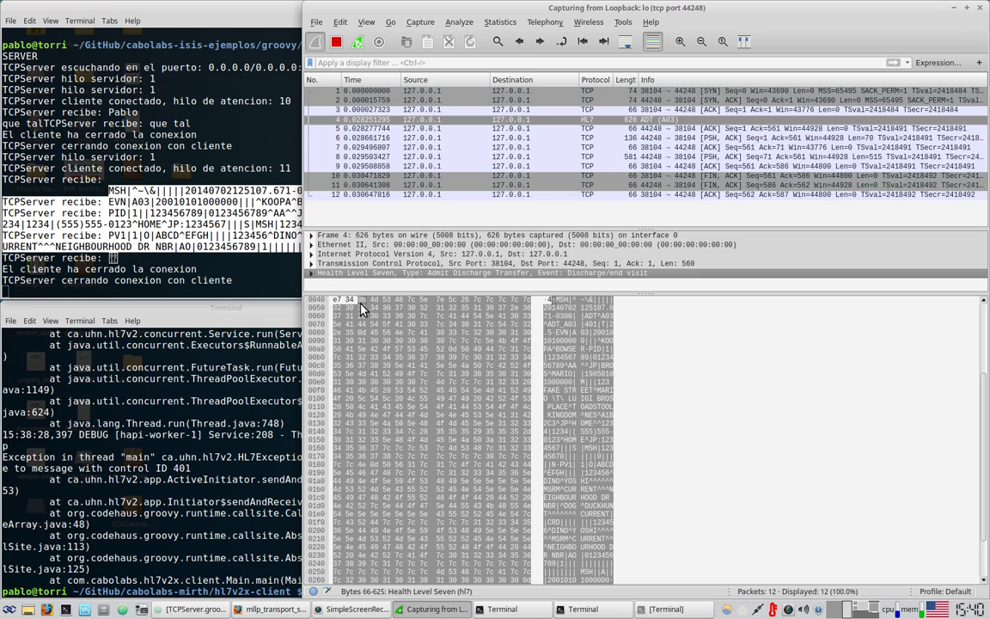
# Switch to the MLLP transport specification in the browser, enlarge the PDF to 110% and maximize the window on the Block Format table
pyautogui.moveTo(989, 130); pyautogui.dragTo(661, 45)
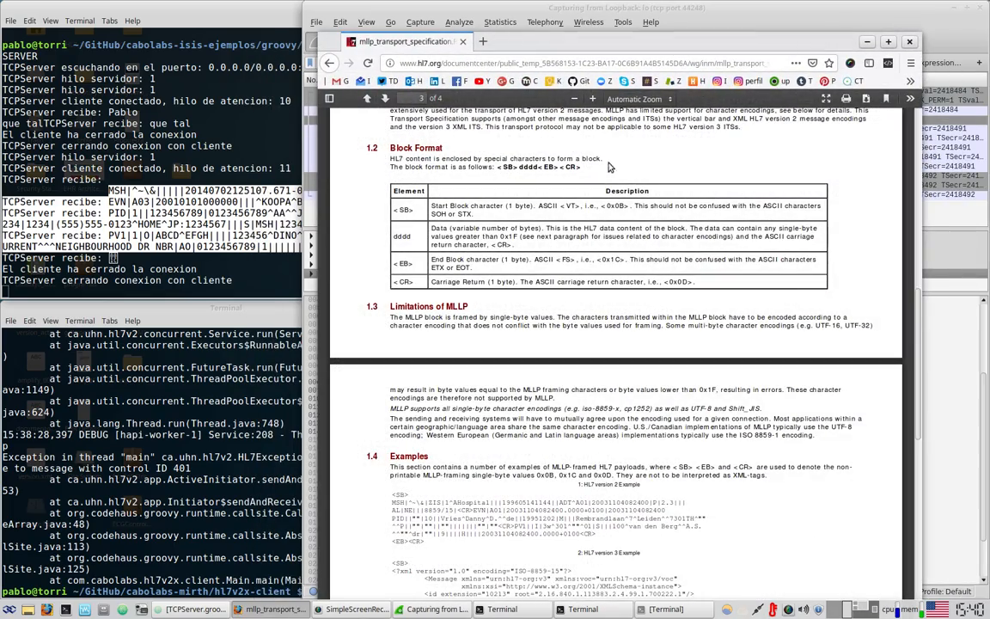
pyautogui.click(594, 100)
pyautogui.click(593, 99)
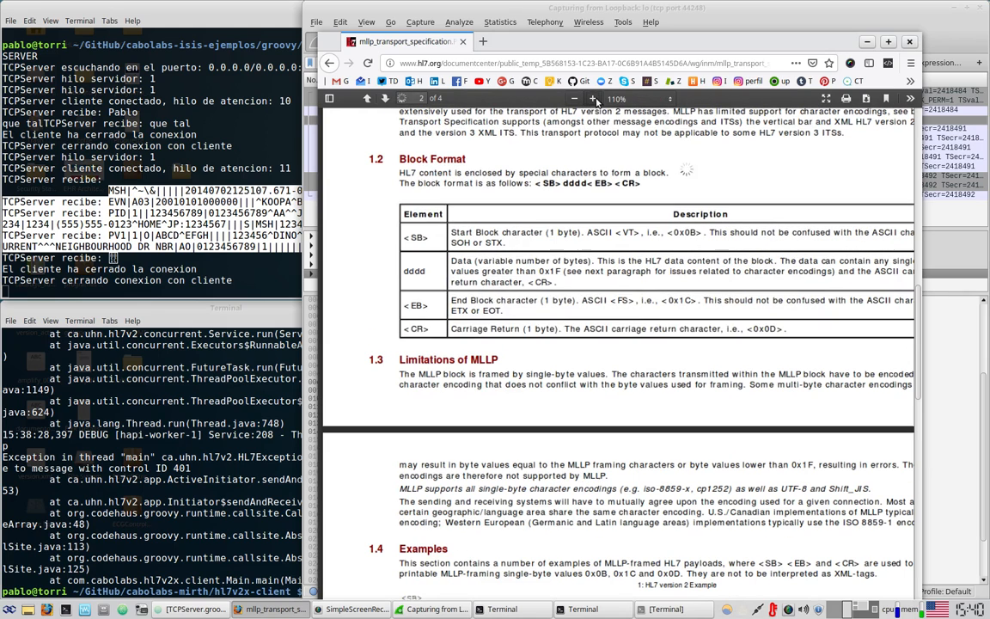
pyautogui.moveTo(424, 238); pyautogui.dragTo(429, 238)
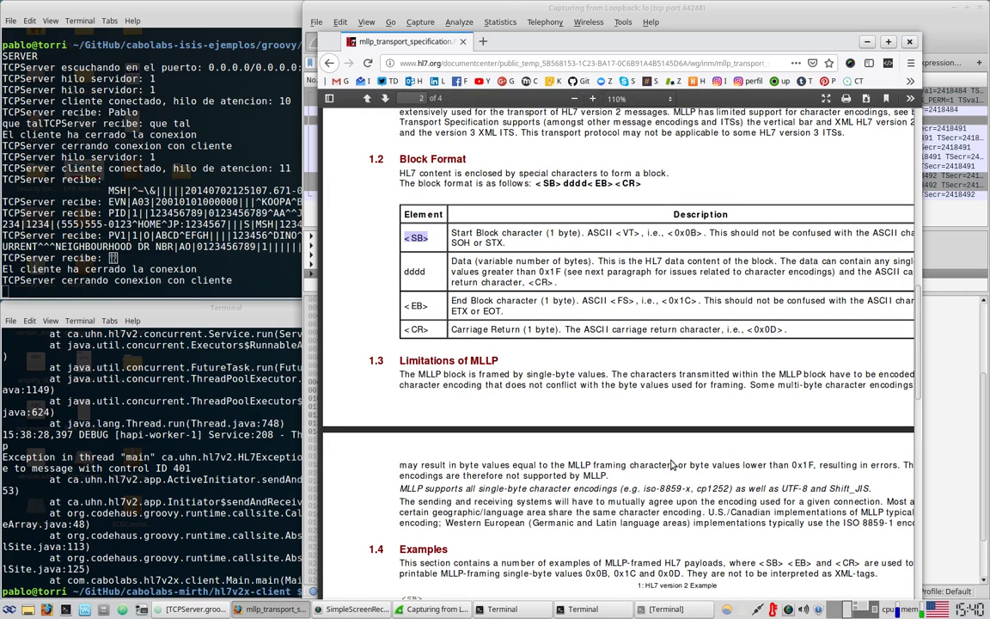
pyautogui.moveTo(917, 125); pyautogui.dragTo(986, 121)
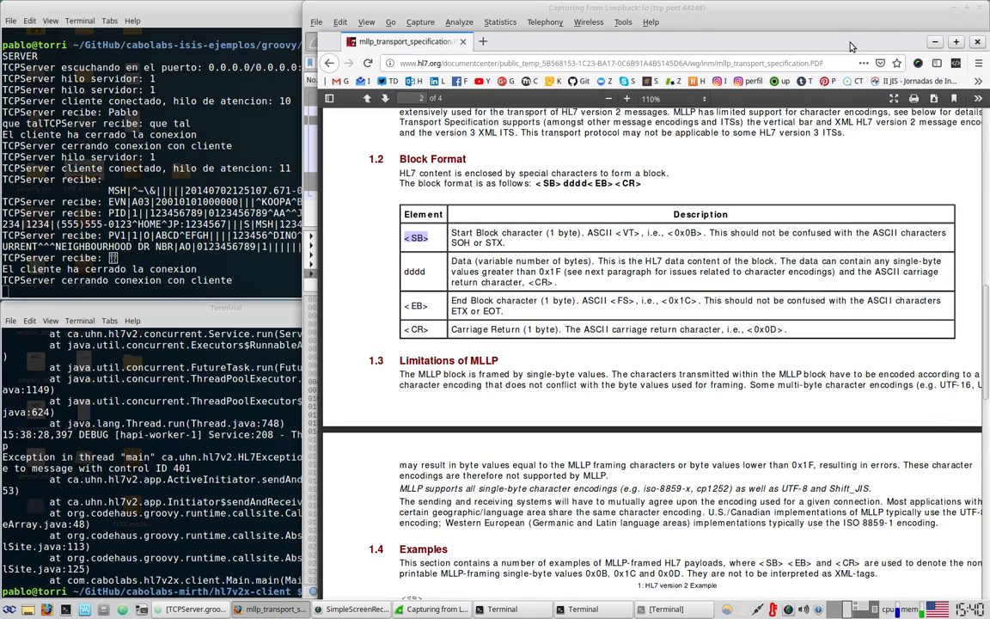
pyautogui.moveTo(852, 44); pyautogui.dragTo(791, 23)
pyautogui.doubleClick(790, 23)
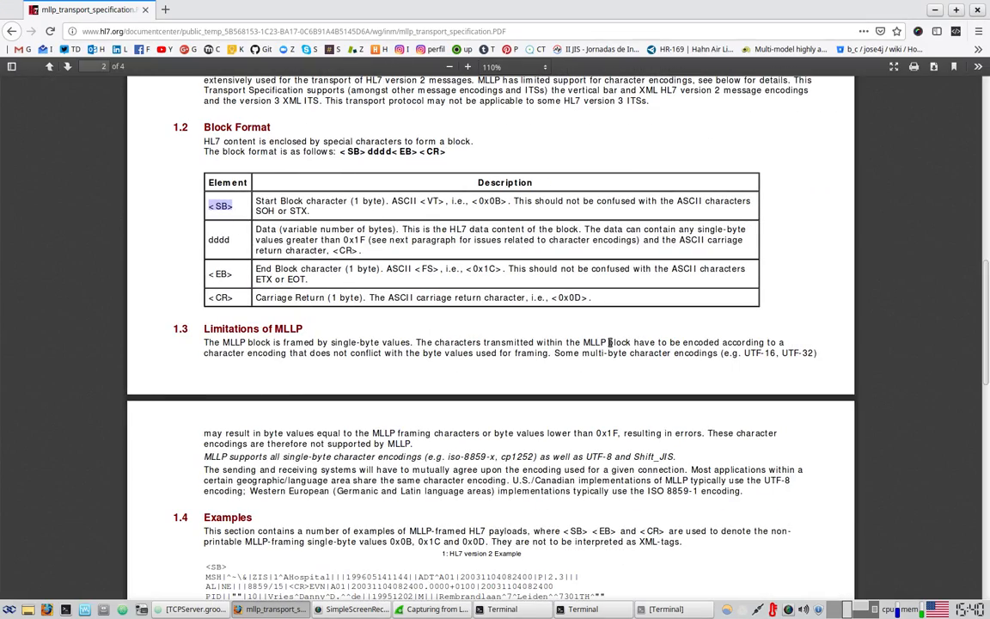
# Highlight the start block character's size and hex code in the specification, then move the browser aside to compare them with the packet bytes
pyautogui.moveTo(351, 200); pyautogui.dragTo(382, 200)
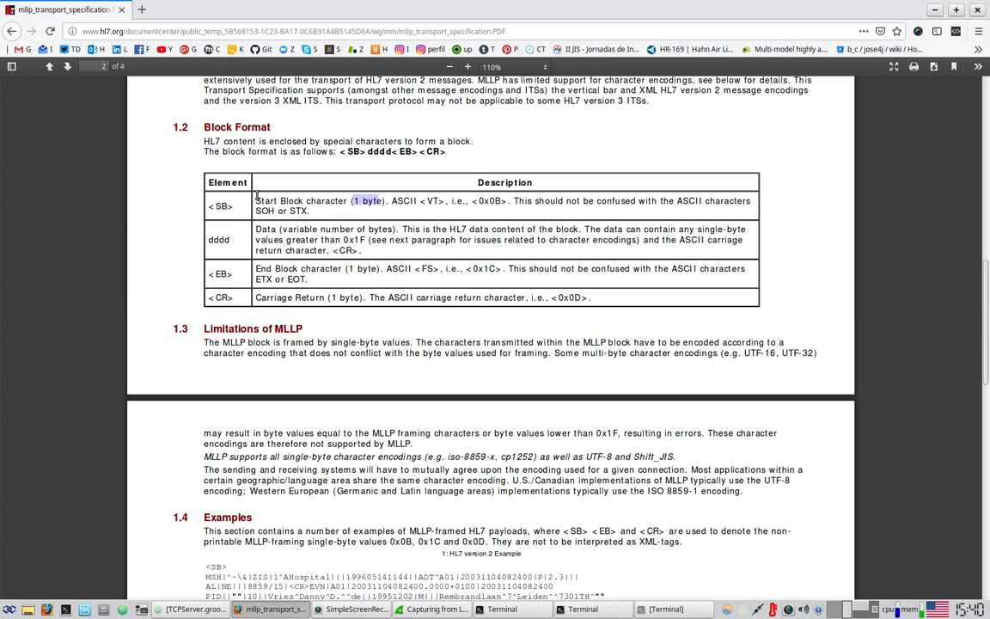
pyautogui.moveTo(487, 200); pyautogui.dragTo(500, 200)
pyautogui.doubleClick(539, 14)
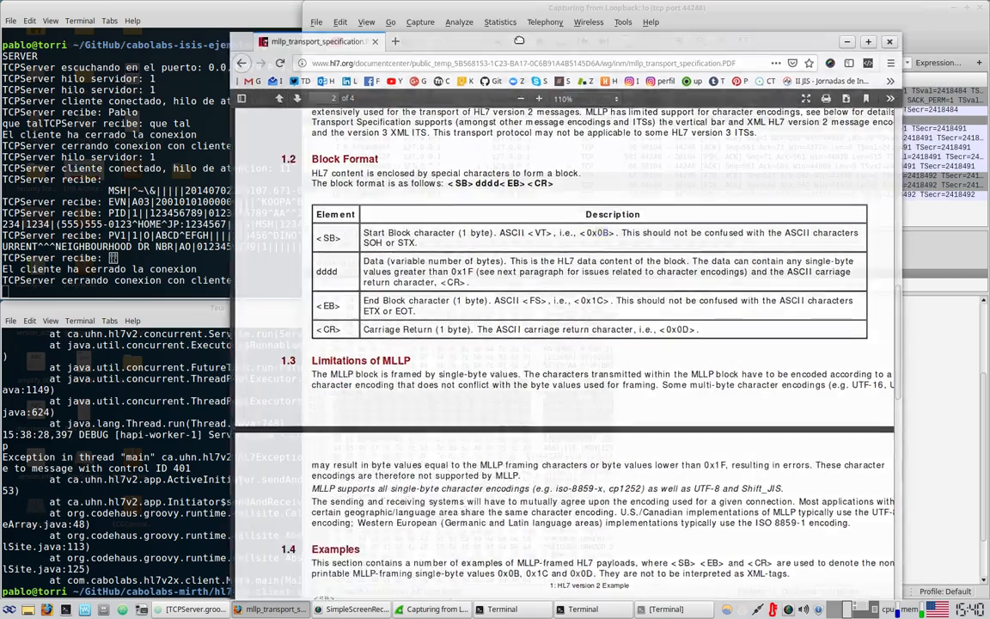
pyautogui.moveTo(755, 19); pyautogui.dragTo(516, 354)
pyautogui.click(360, 298)
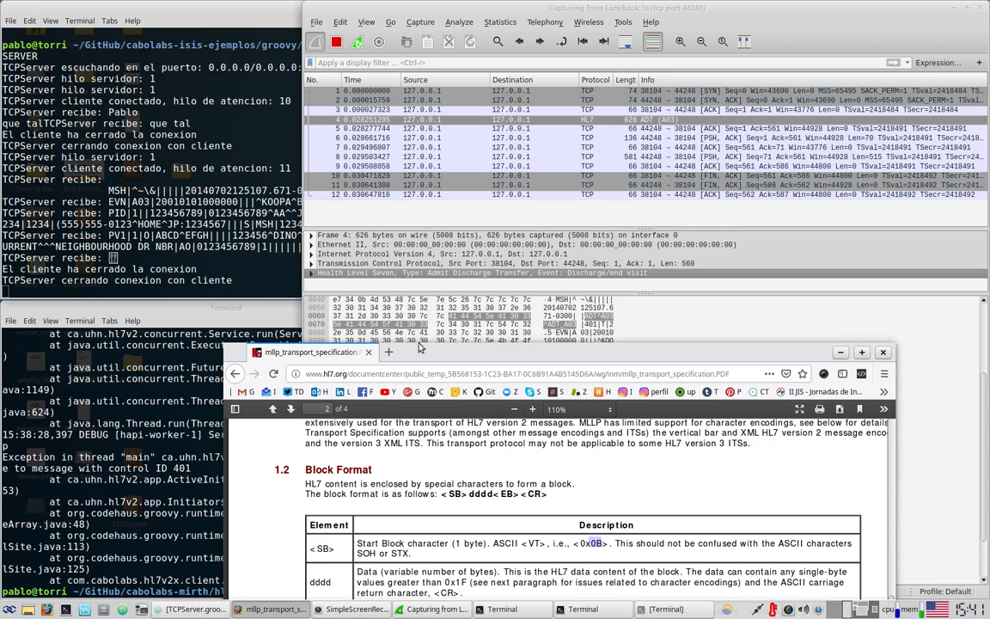
# Highlight the <EB> and <CR> elements and their hex codes in the specification, then return to Wireshark and check the HL7 packet's final bytes
pyautogui.moveTo(429, 353); pyautogui.dragTo(410, 83)
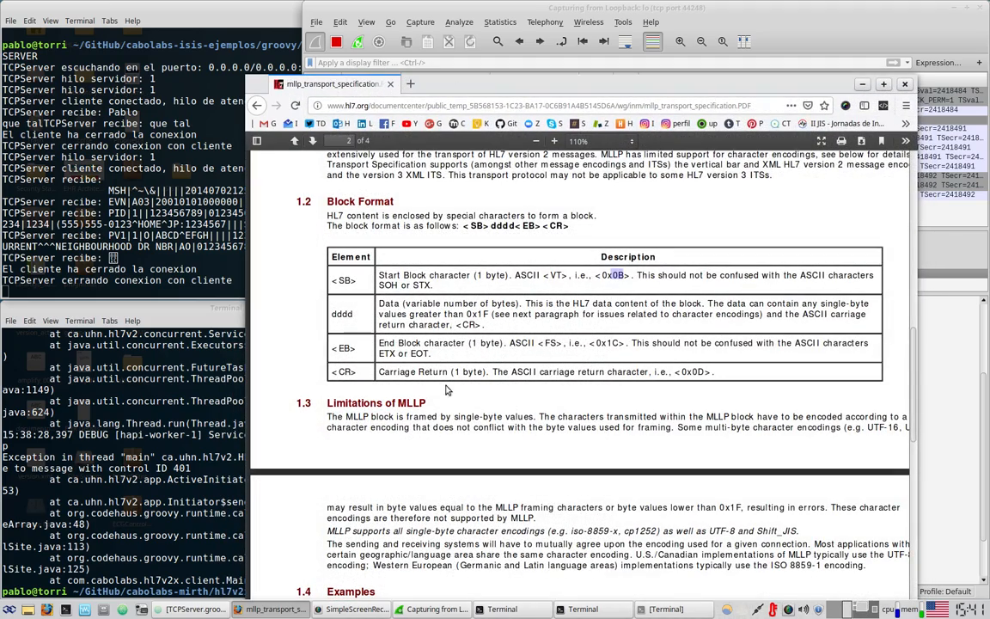
pyautogui.moveTo(338, 349); pyautogui.dragTo(375, 359)
pyautogui.moveTo(607, 343); pyautogui.dragTo(616, 346)
pyautogui.moveTo(338, 371); pyautogui.dragTo(347, 373)
pyautogui.moveTo(693, 372); pyautogui.dragTo(703, 372)
pyautogui.click(866, 84)
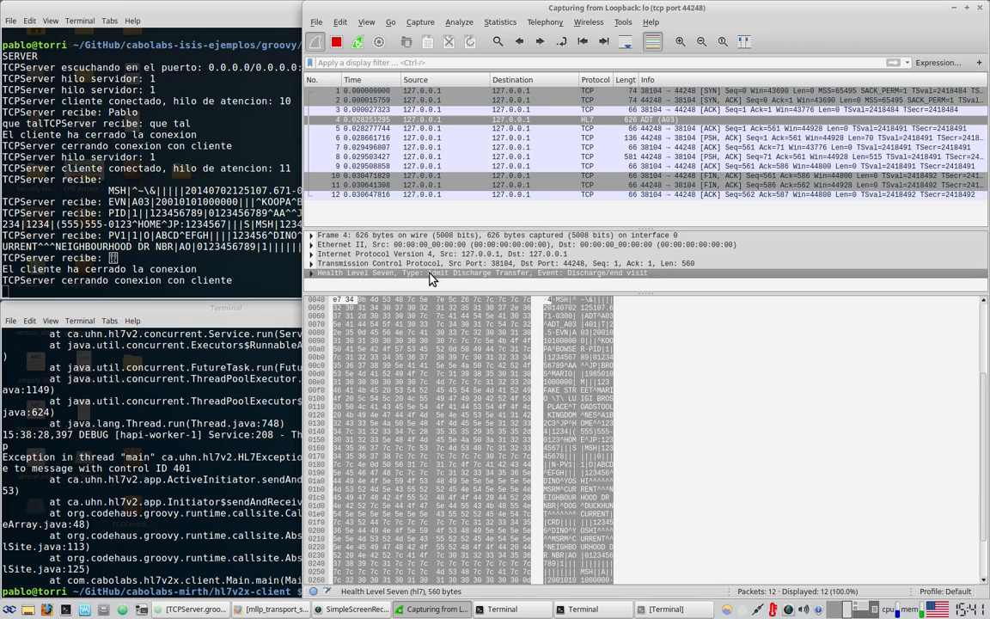
pyautogui.scroll(-1, 799, 410)
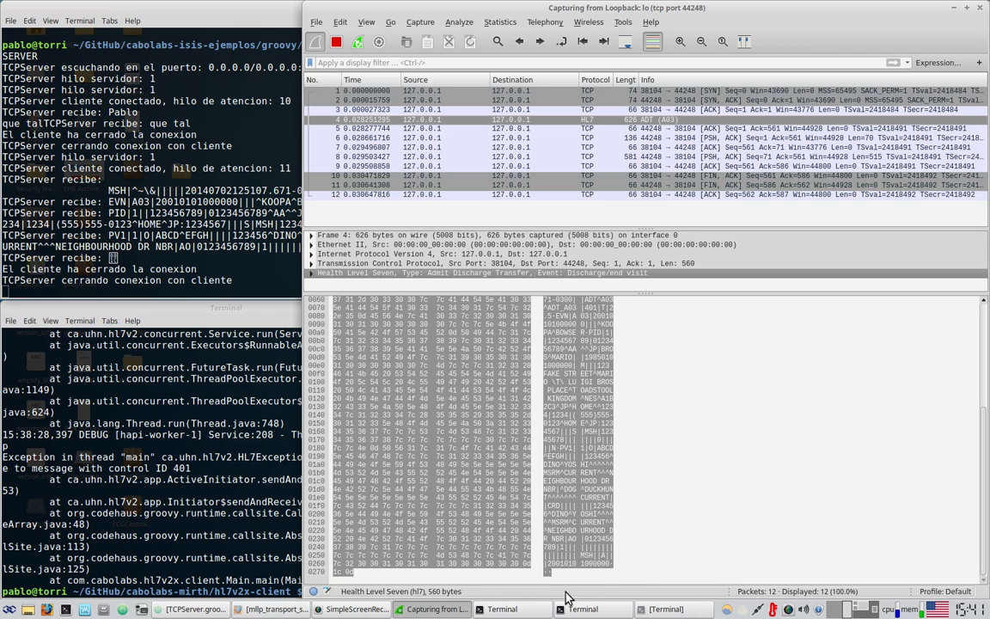
pyautogui.click(605, 565)
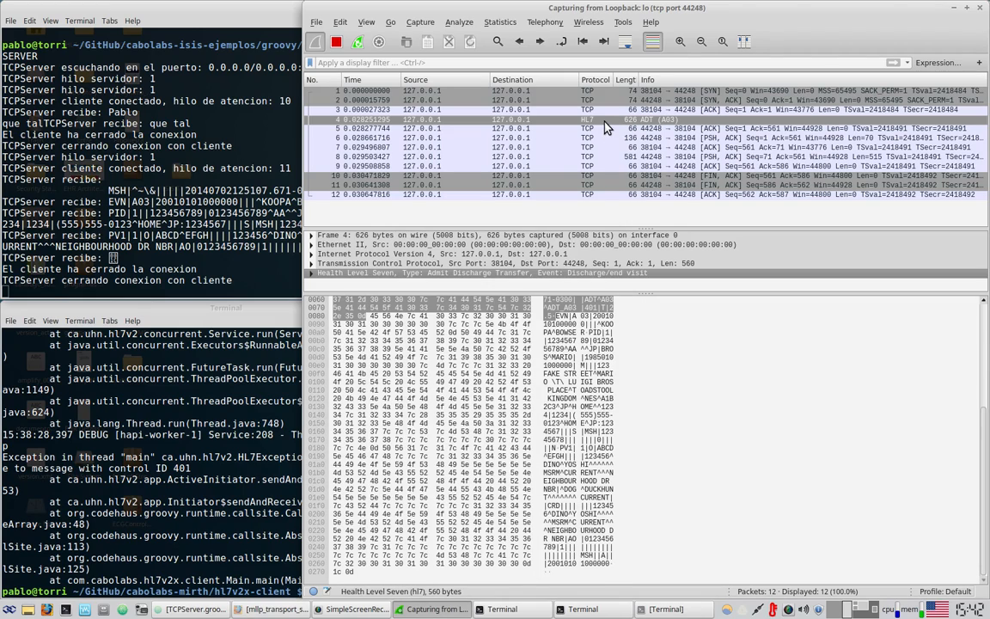
pyautogui.doubleClick(602, 120)
pyautogui.rightClick(602, 120)
pyautogui.click(146, 231)
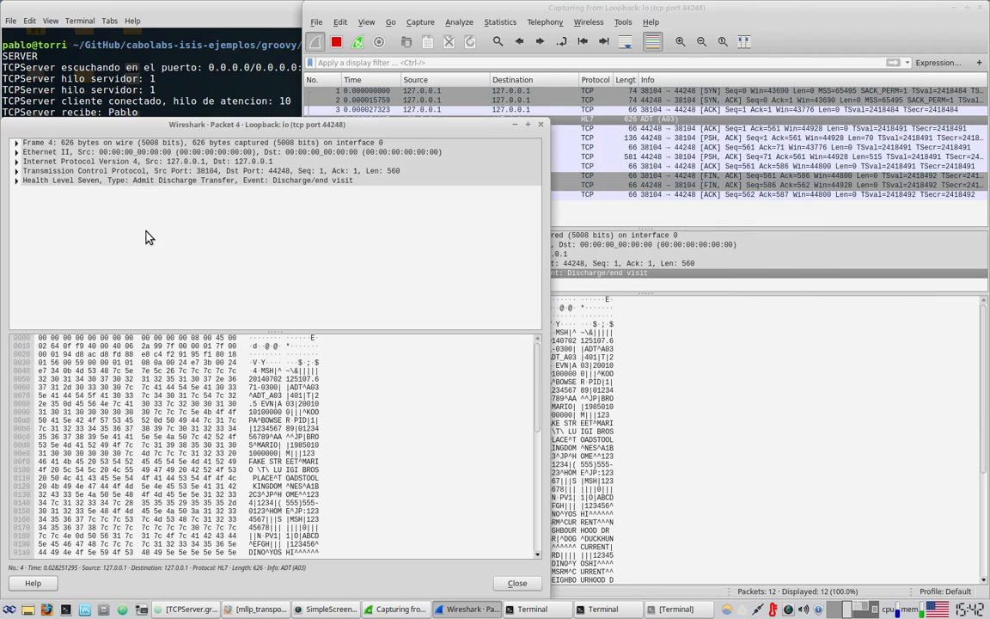
pyautogui.click(515, 126)
# Follow the TCP stream of the HL7 packet and reposition the stream window higher on the screen
pyautogui.rightClick(553, 120)
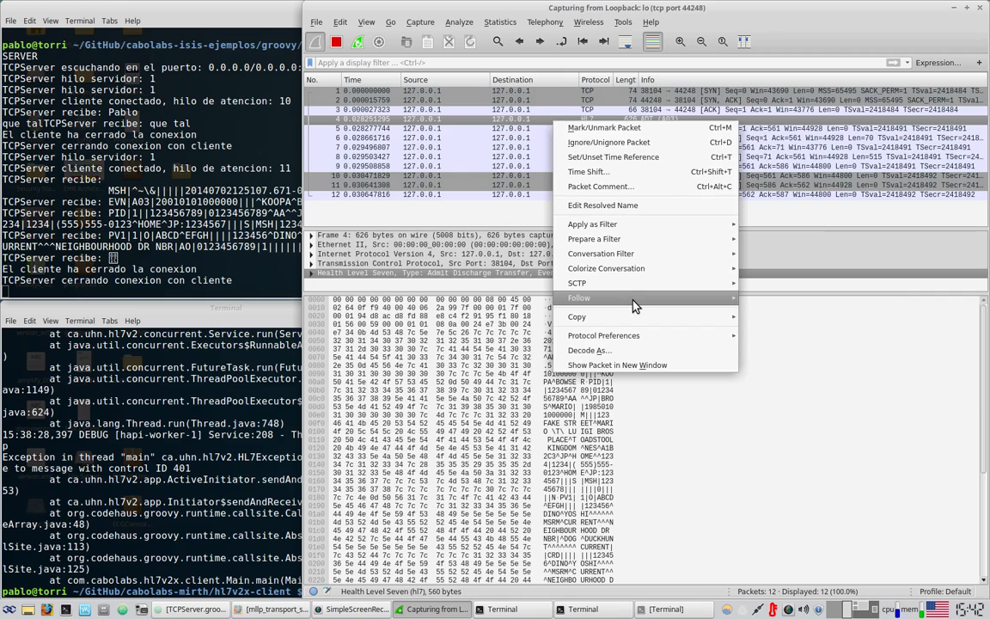
pyautogui.moveTo(637, 304)
pyautogui.click(772, 297)
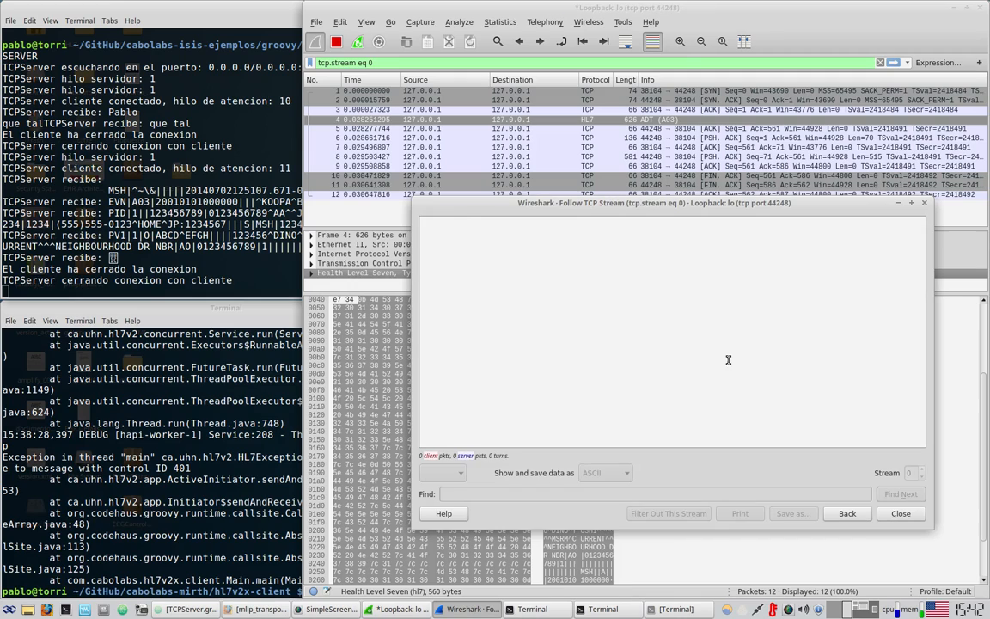
pyautogui.moveTo(548, 204); pyautogui.dragTo(549, 137)
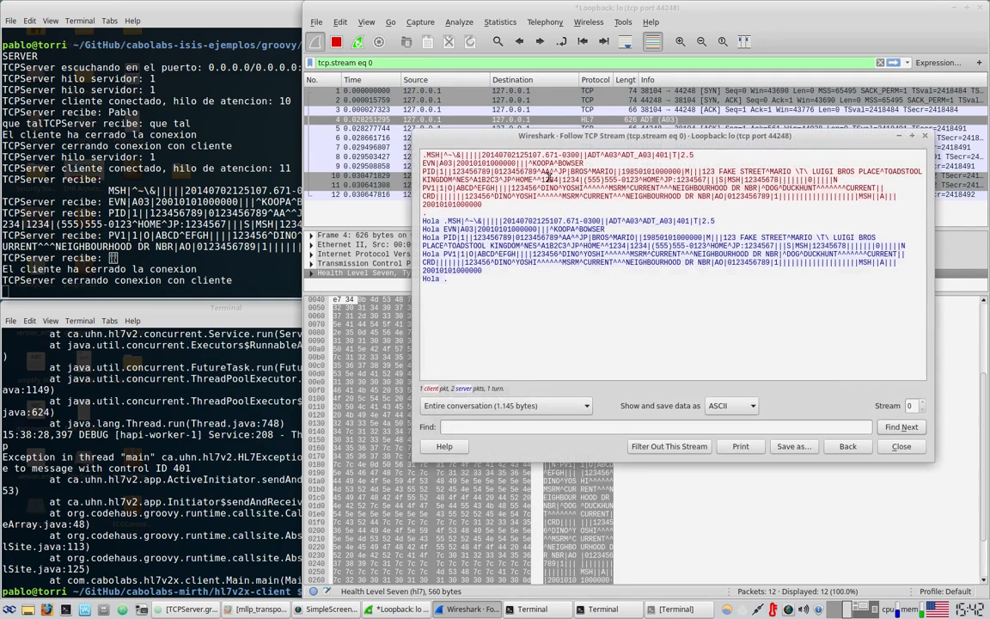
# Highlight the client's HL7 message in the stream, then the framing characters before and after it
pyautogui.moveTo(423, 155); pyautogui.dragTo(484, 204)
pyautogui.click(469, 206)
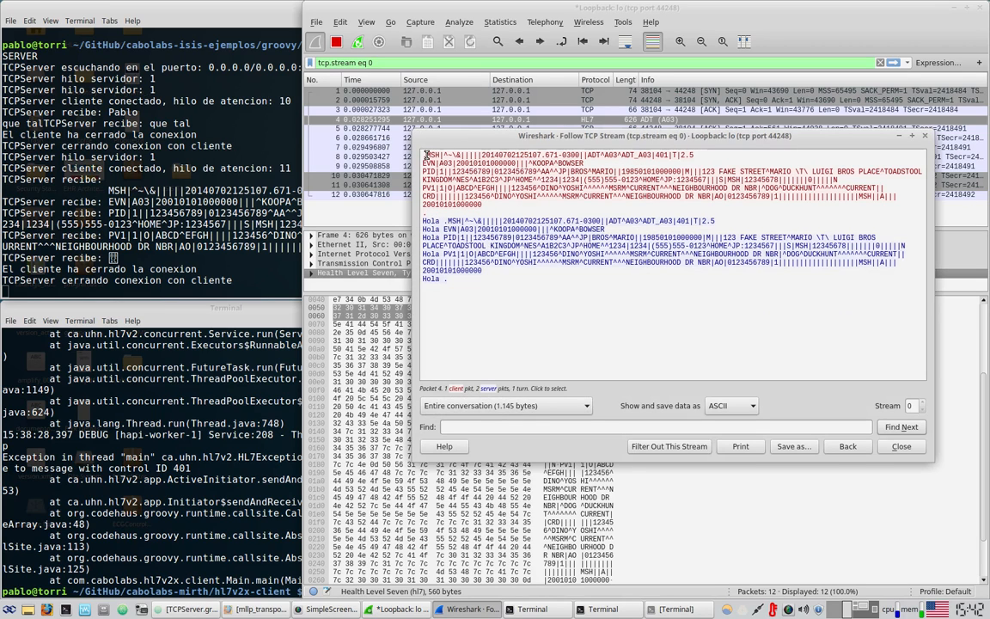
pyautogui.moveTo(428, 155); pyautogui.dragTo(421, 158)
pyautogui.moveTo(429, 212); pyautogui.dragTo(421, 213)
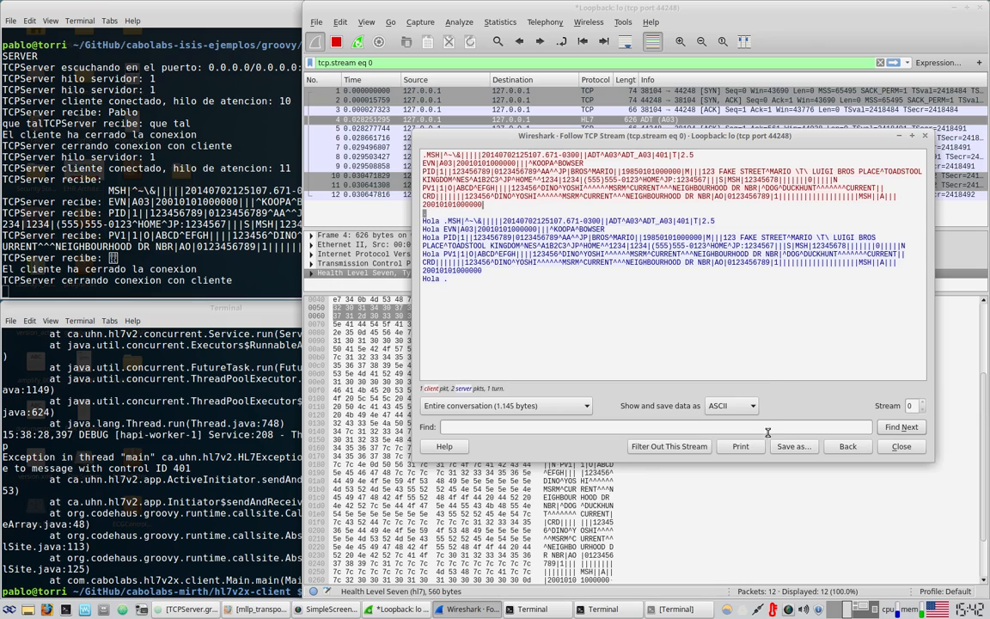
# Show the stream data as Hex Dump and examine the client message's start block byte and its closing end block and carriage return bytes
pyautogui.click(744, 418)
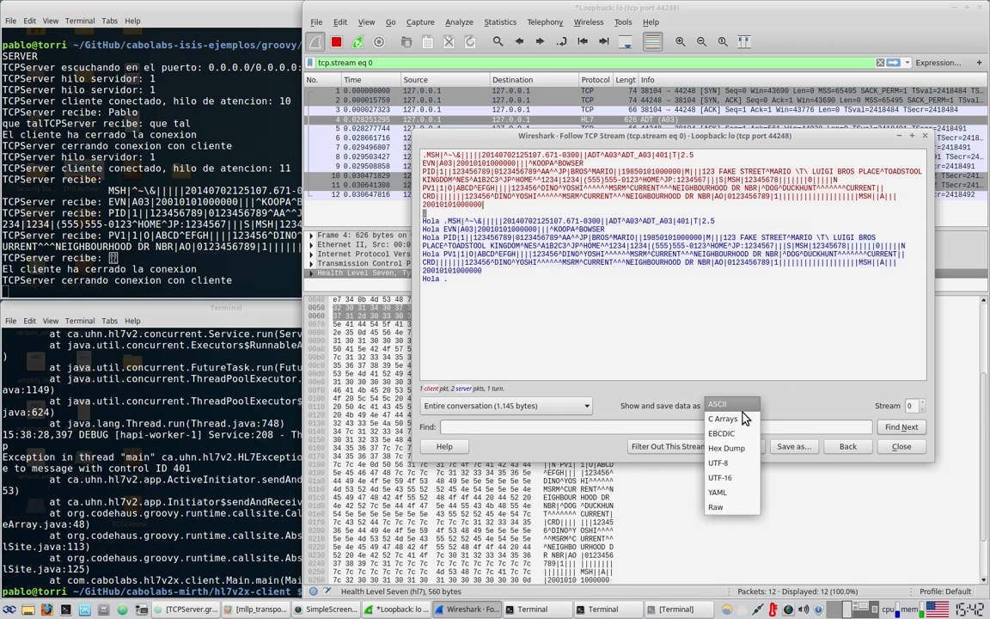
pyautogui.click(723, 447)
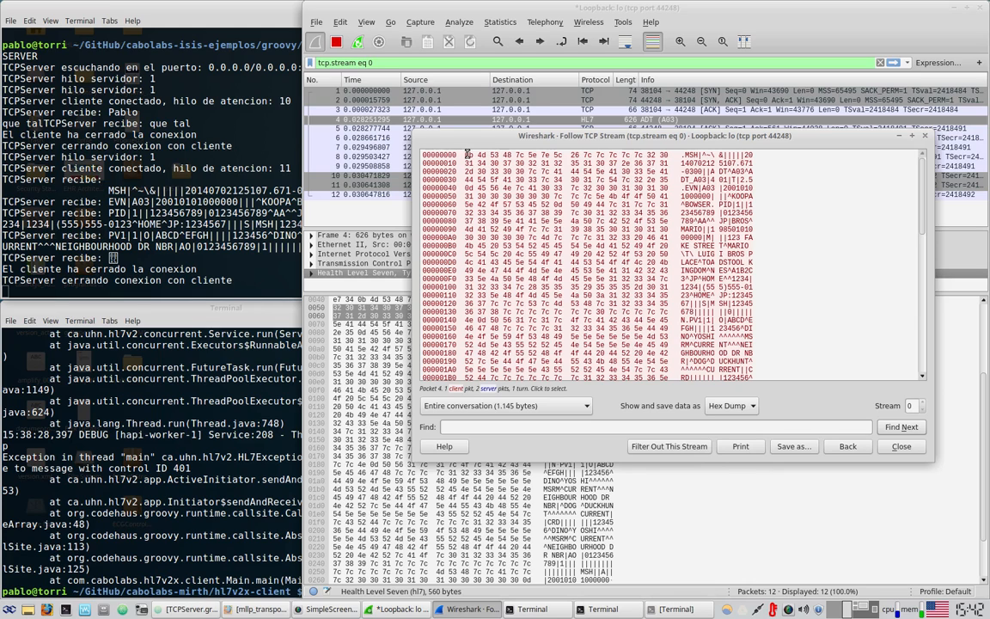
pyautogui.moveTo(465, 155); pyautogui.dragTo(473, 156)
pyautogui.scroll(-7, 640, 281)
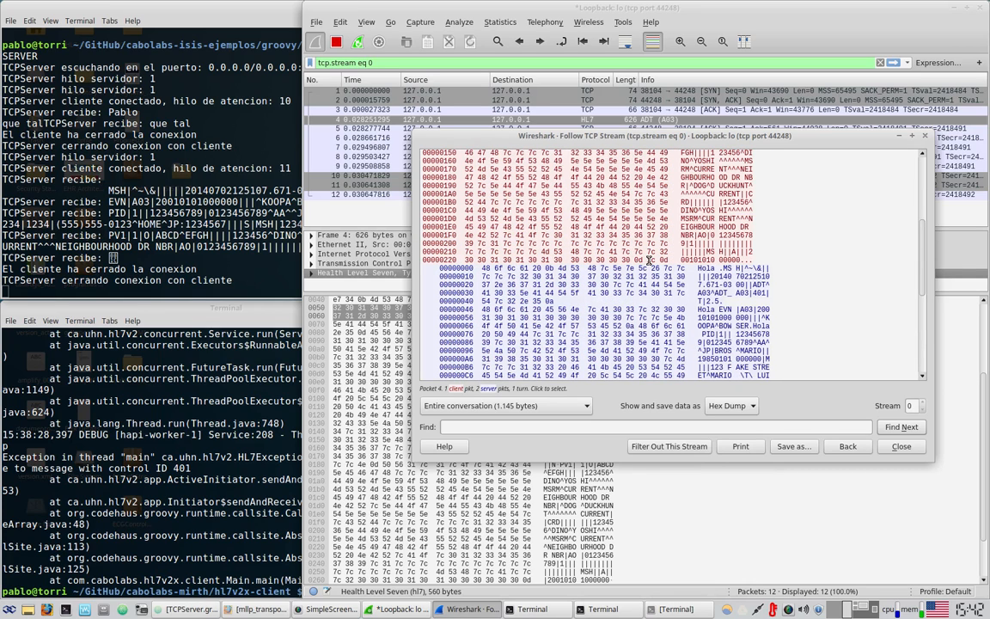
pyautogui.moveTo(647, 260); pyautogui.dragTo(668, 260)
pyautogui.scroll(10, 666, 283)
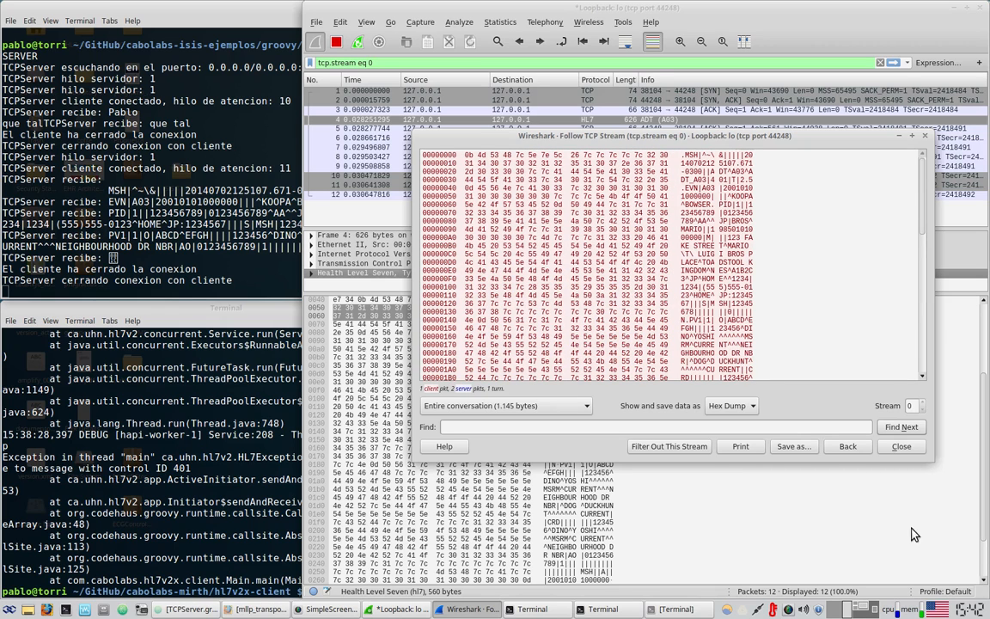
# Close the TCP stream window, stop the loopback capture and start a new one without saving the captured packets
pyautogui.click(903, 448)
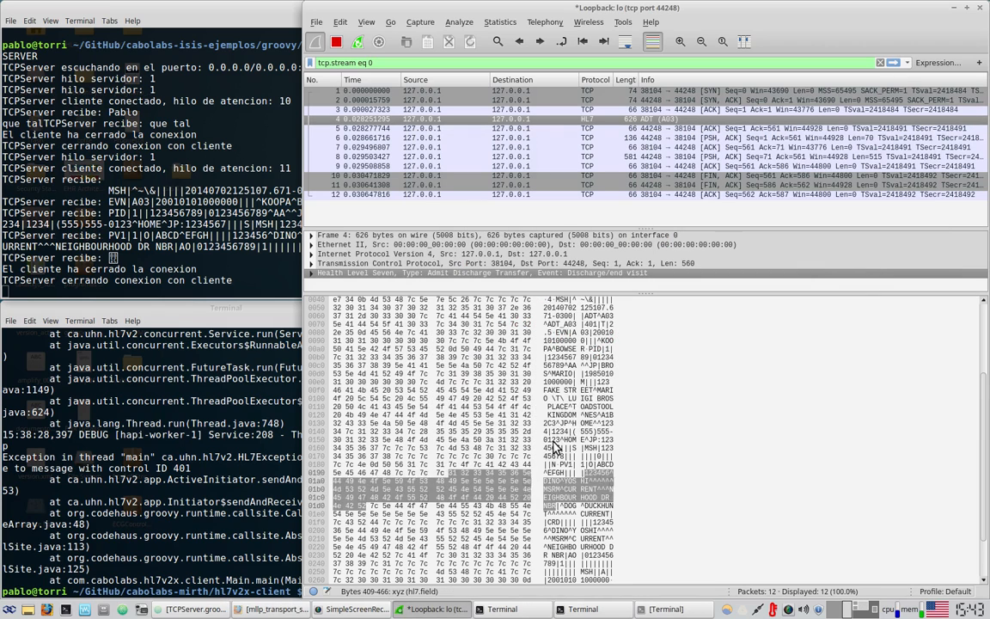
pyautogui.click(337, 42)
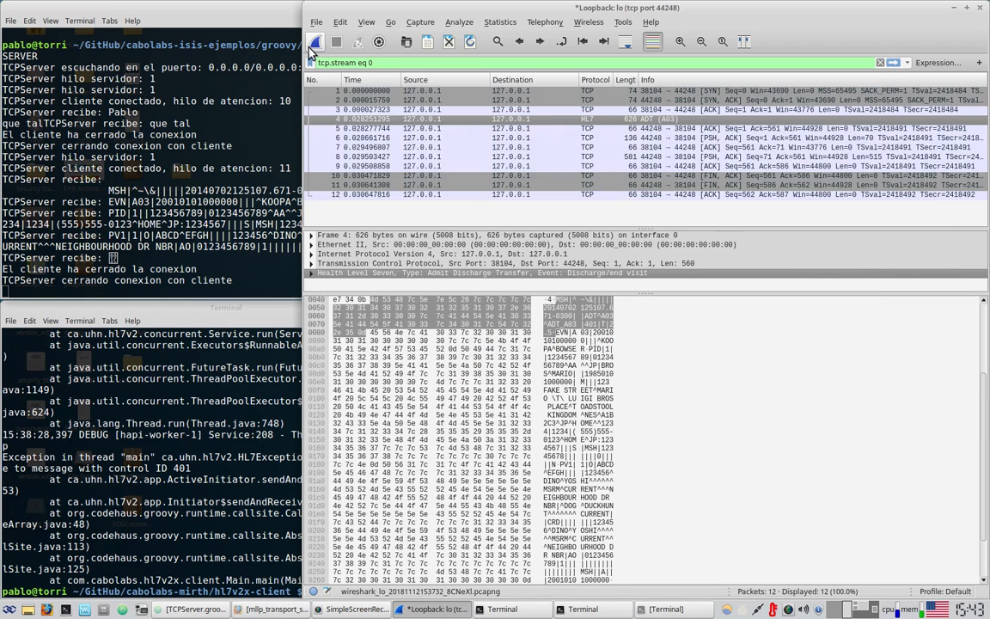
pyautogui.click(315, 41)
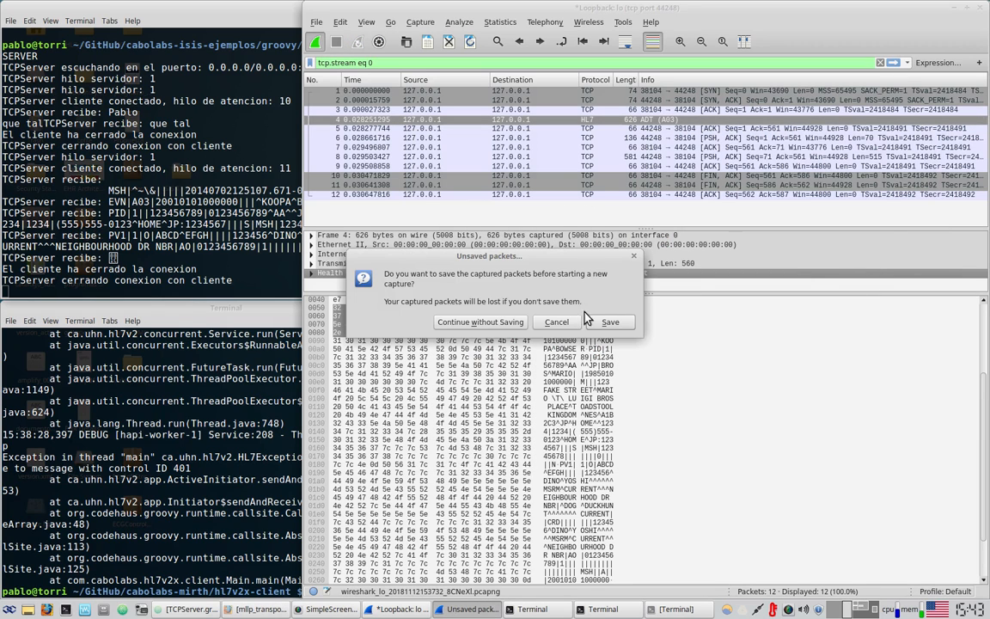
pyautogui.click(492, 325)
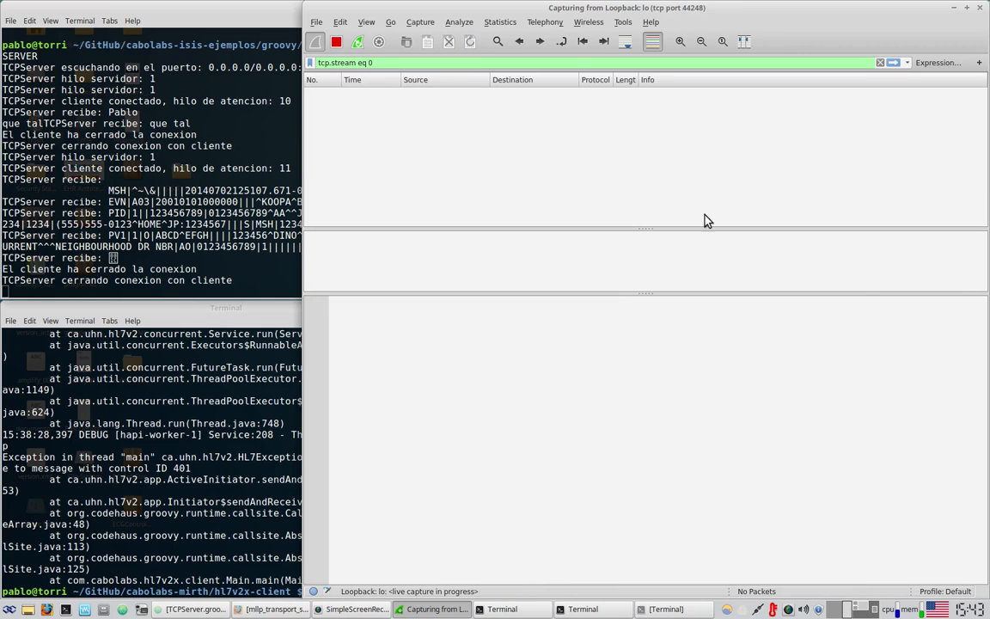
# Bring the two terminals forward and terminate the running ./server.sh process in the server terminal
pyautogui.click(172, 162)
pyautogui.click(249, 438)
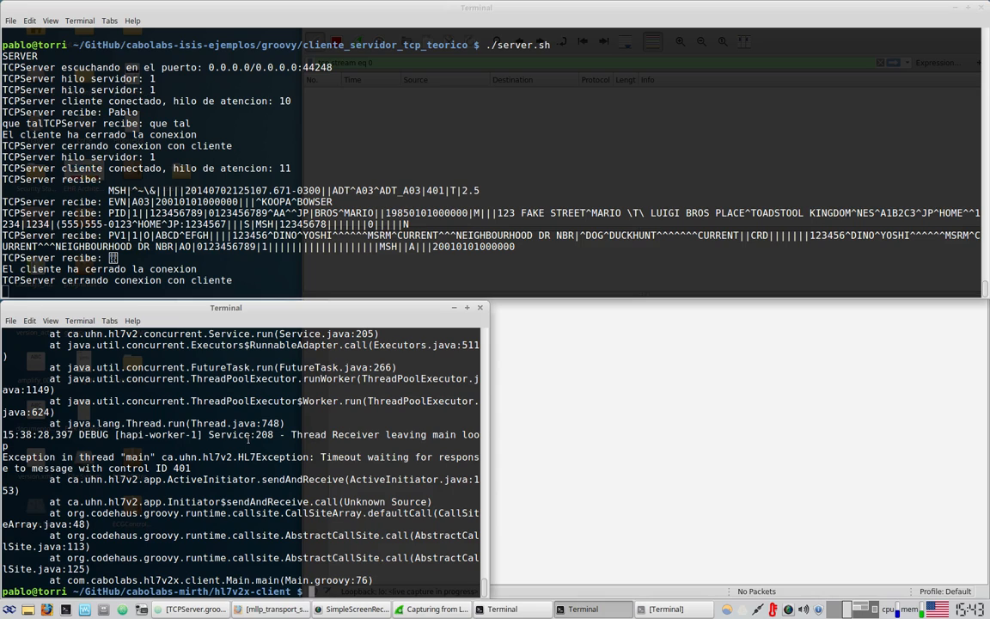
pyautogui.click(606, 214)
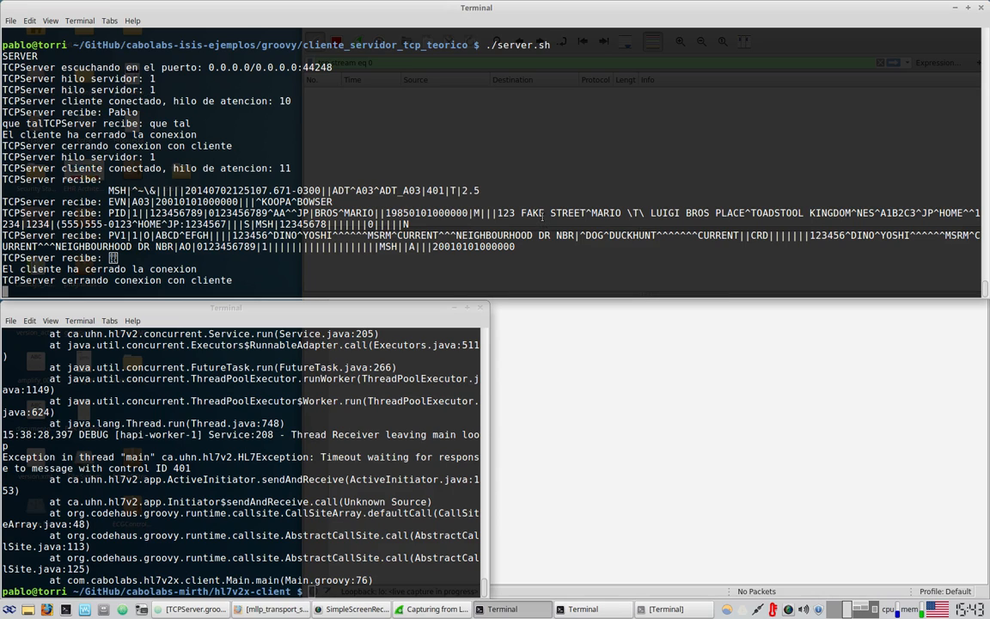
pyautogui.hotkey('ctrl', 'c')
pyautogui.hotkey('ctrl', 'c')
pyautogui.hotkey('ctrl', 'c')
pyautogui.hotkey('ctrl', 'c')
pyautogui.hotkey('ctrl', 'c')
pyautogui.hotkey('ctrl', 'c')
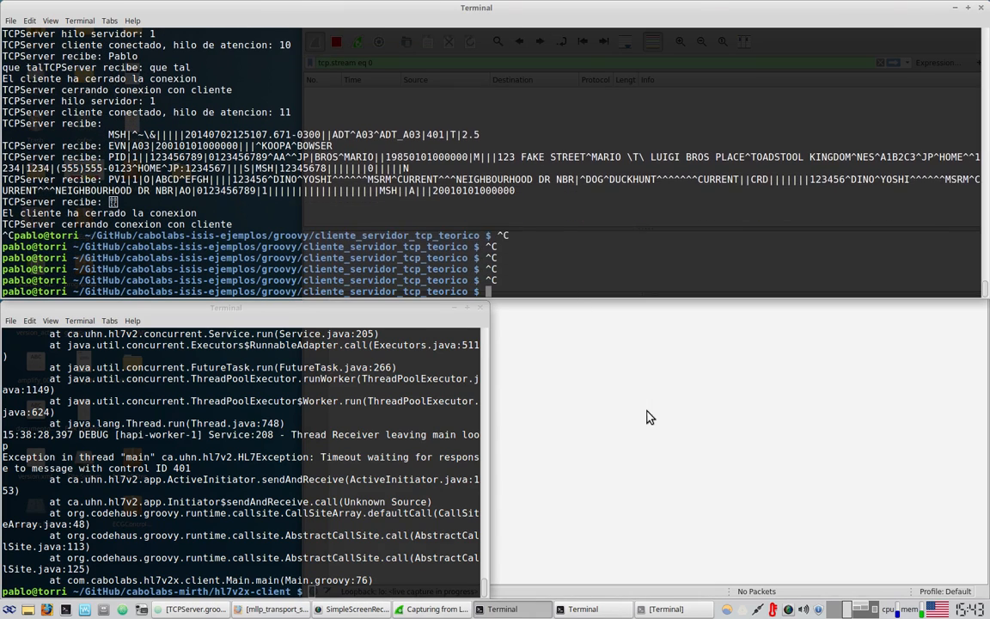
# Stop the running loopback capture and dismiss the notice about the empty capture
pyautogui.click(650, 417)
pyautogui.click(335, 45)
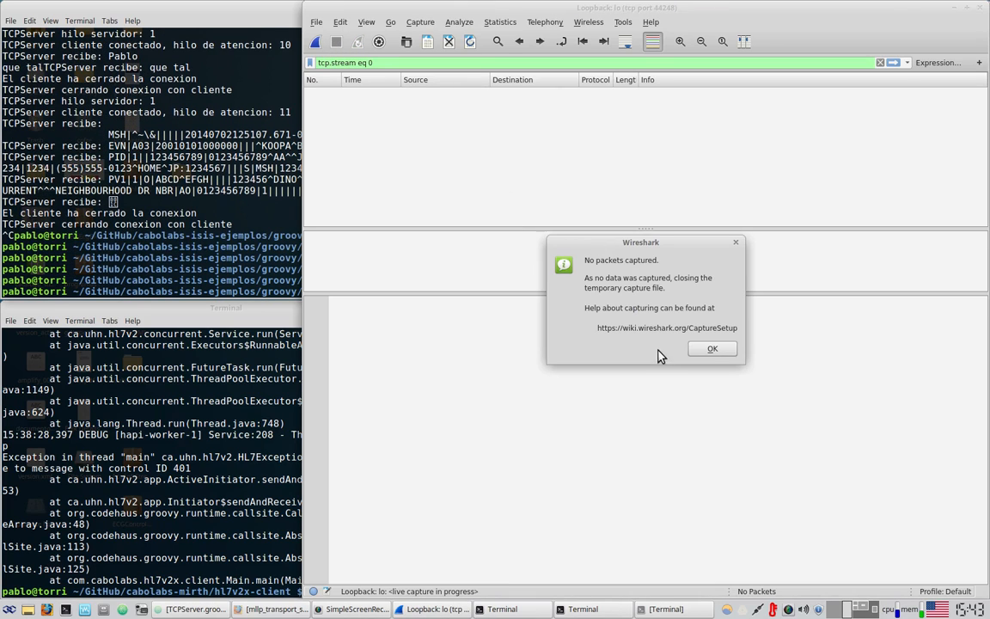
pyautogui.click(707, 351)
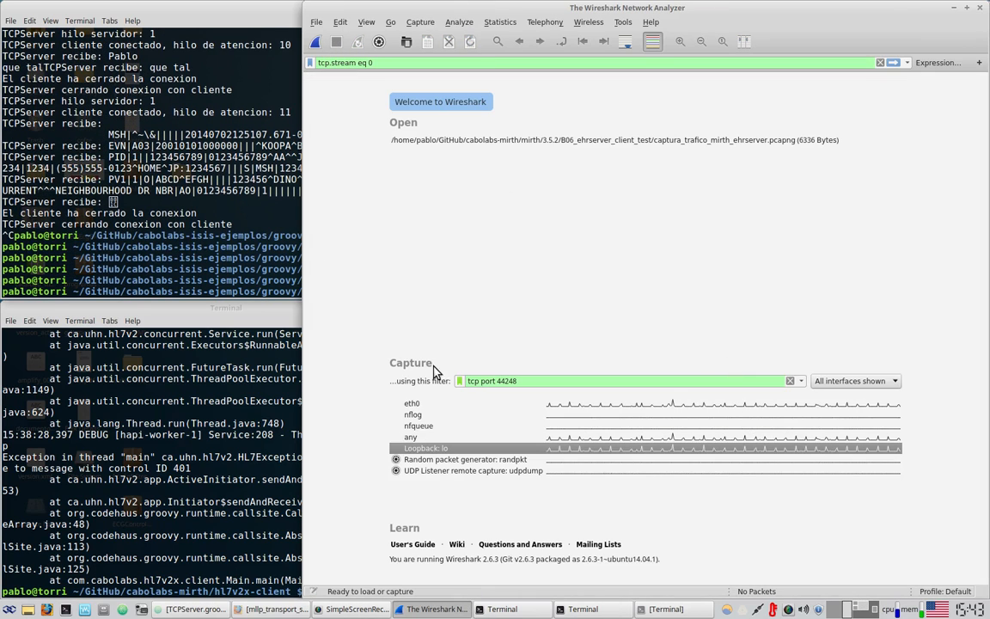
# Return the client terminal to the home directory and clear its screen
pyautogui.click(141, 431)
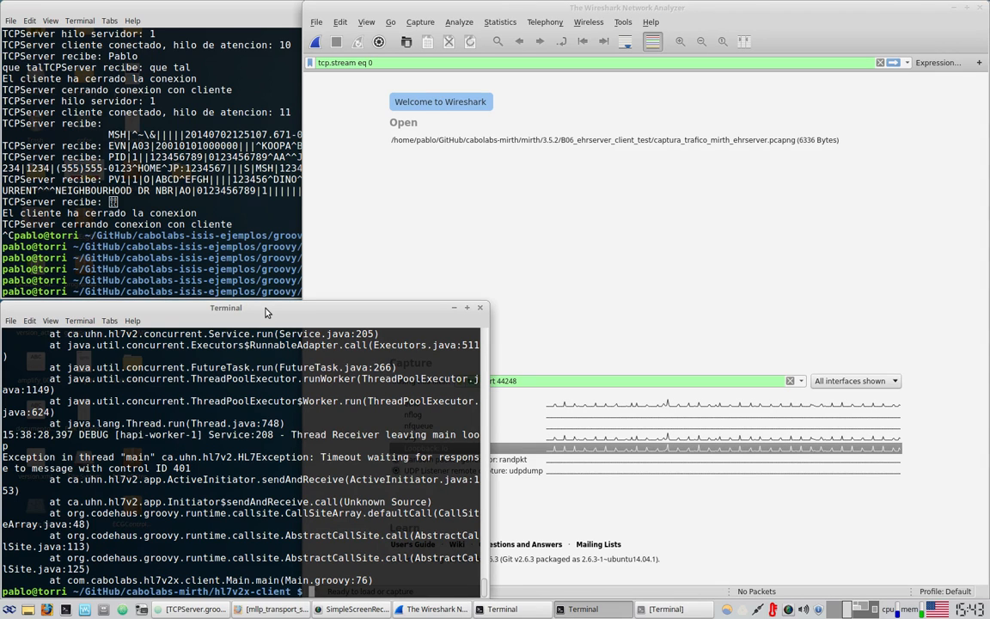
pyautogui.click(433, 194)
pyautogui.click(241, 304)
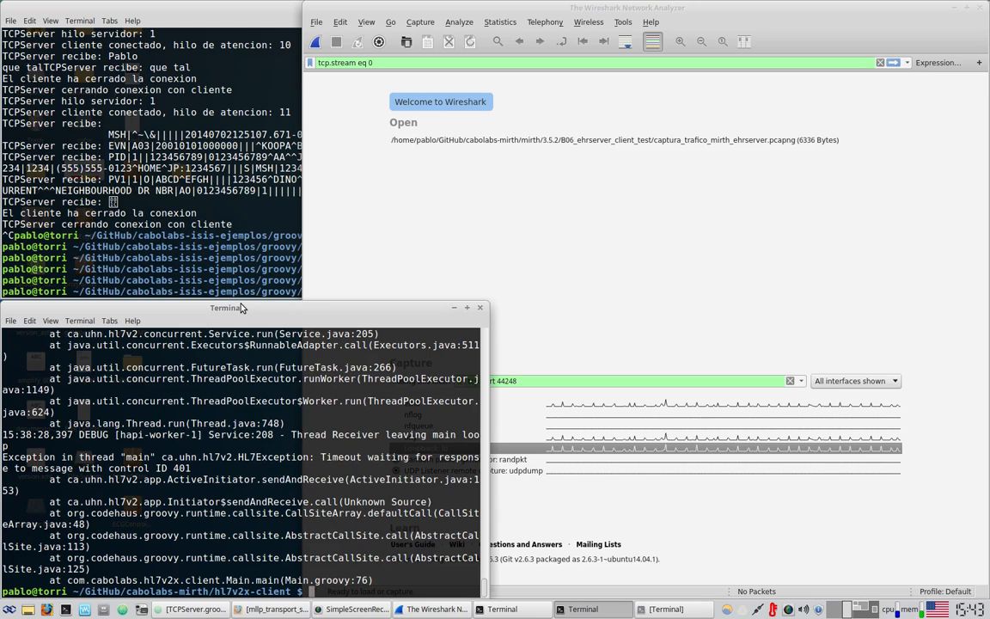
pyautogui.write('cd')
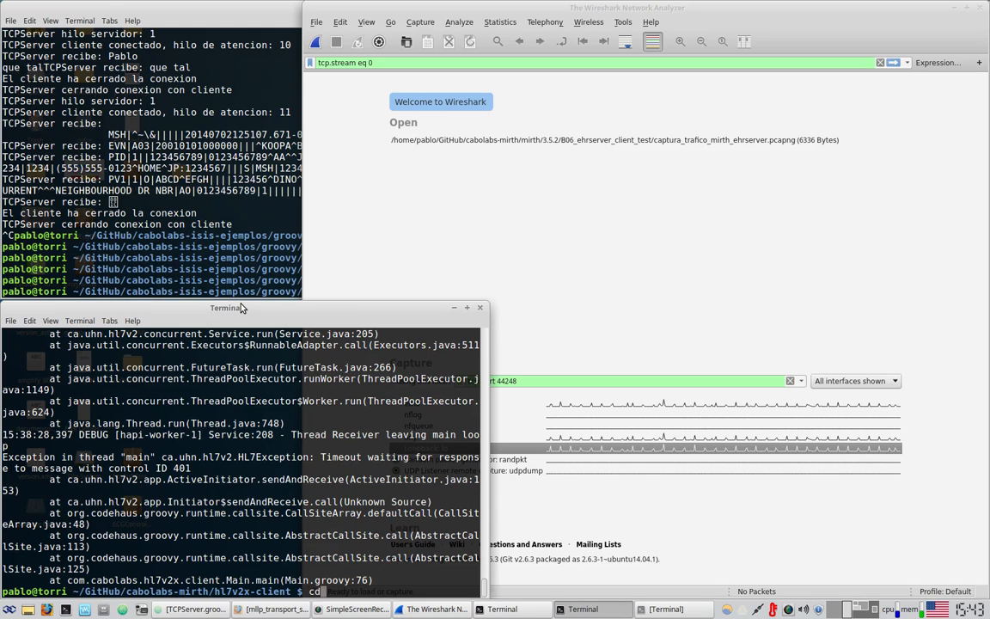
pyautogui.press('Return')
pyautogui.write('clear')
pyautogui.press('Return')
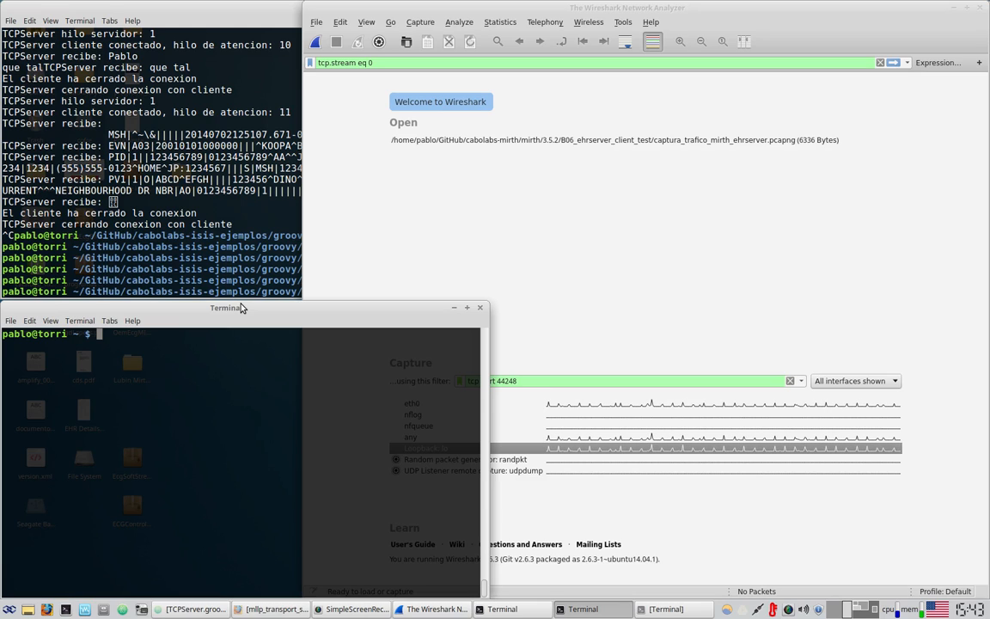
# Look up the IP address of cabolabs.com with the host command and highlight the returned address
pyautogui.write('host c')
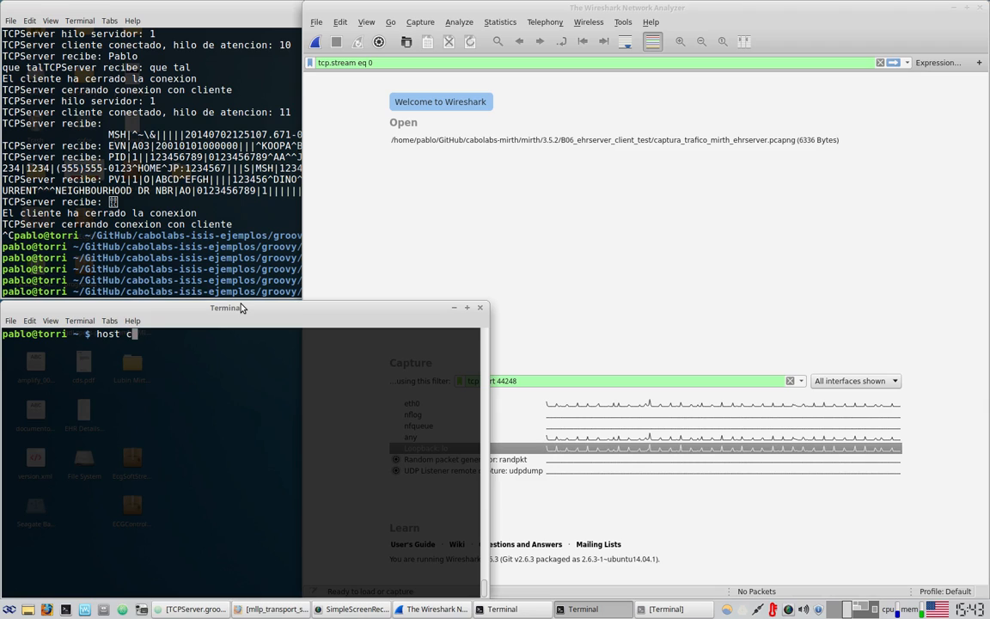
pyautogui.write('abolabs.com')
pyautogui.press('Return')
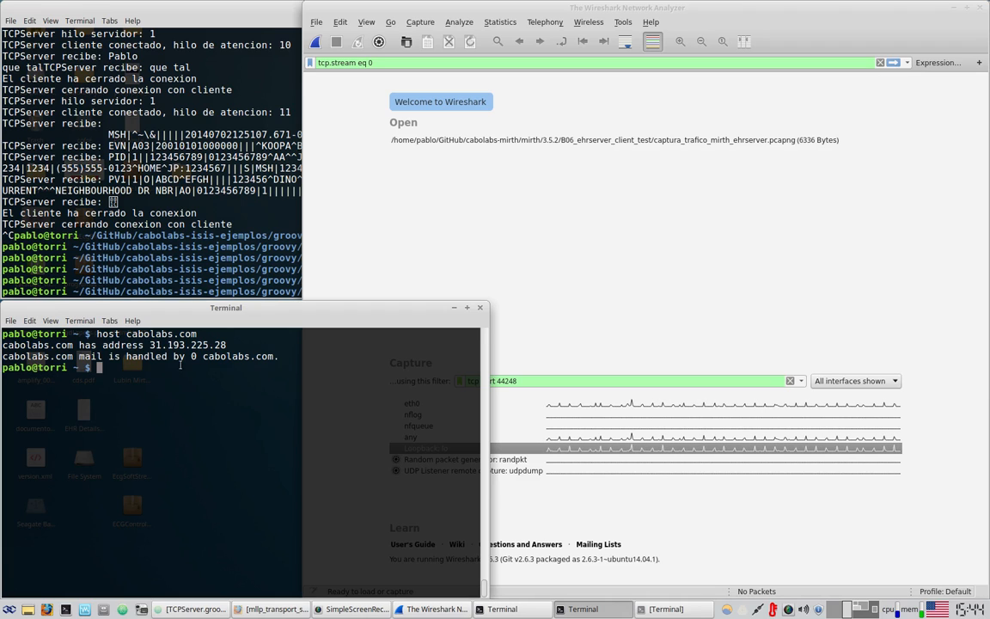
pyautogui.moveTo(148, 345); pyautogui.dragTo(226, 344)
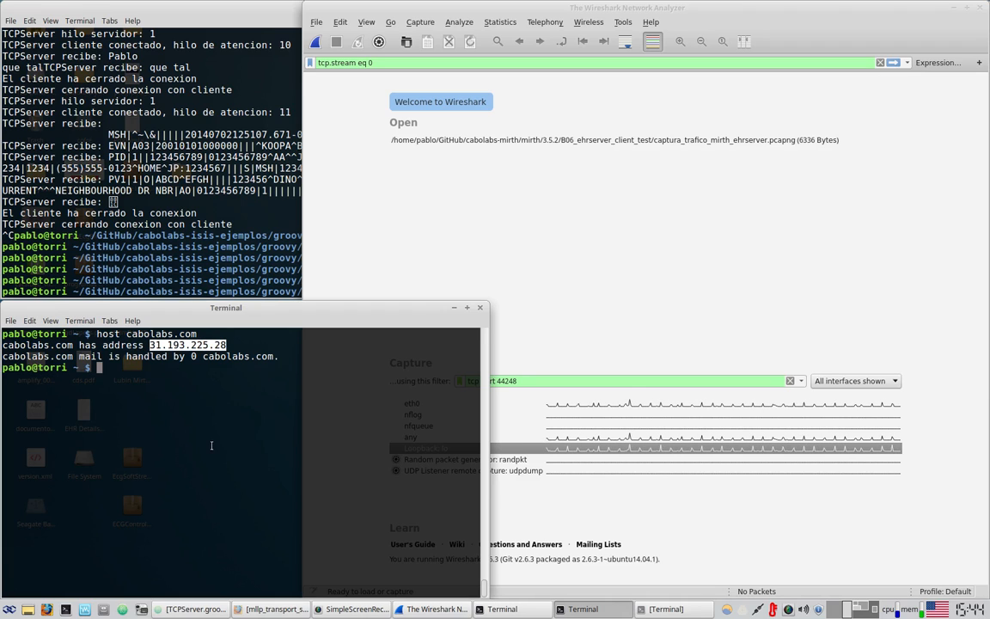
# Replace the Wireshark capture filter for the loopback interface with host 31.193.225.28
pyautogui.click(490, 234)
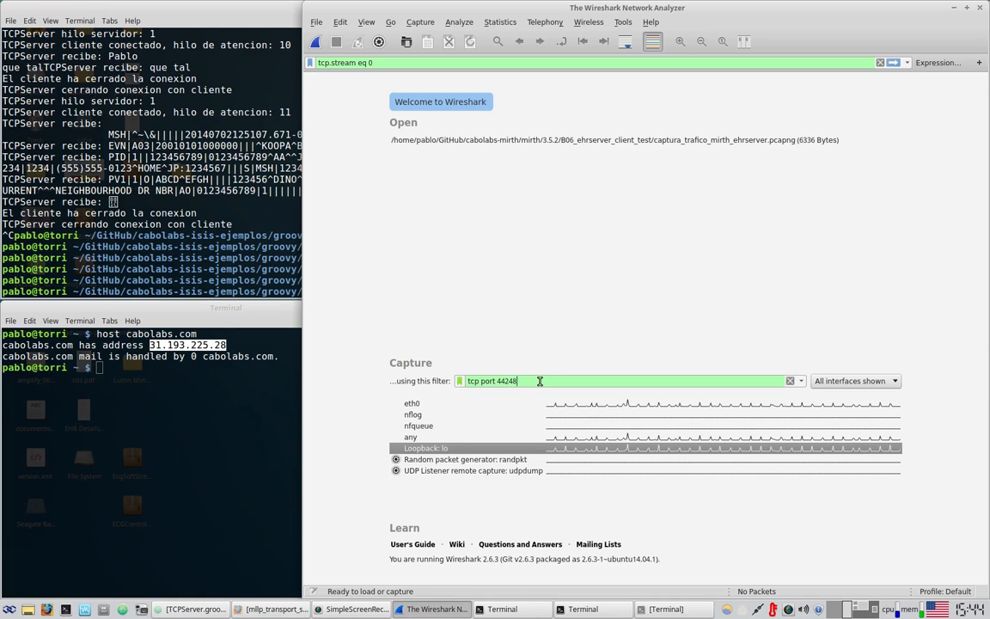
pyautogui.moveTo(540, 381); pyautogui.dragTo(468, 381)
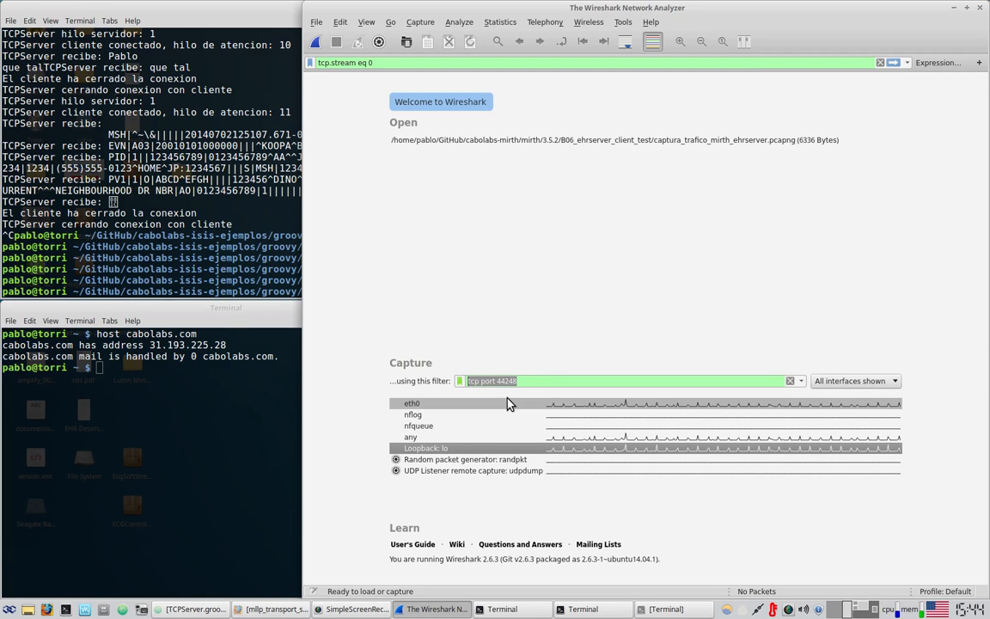
pyautogui.write('host ')
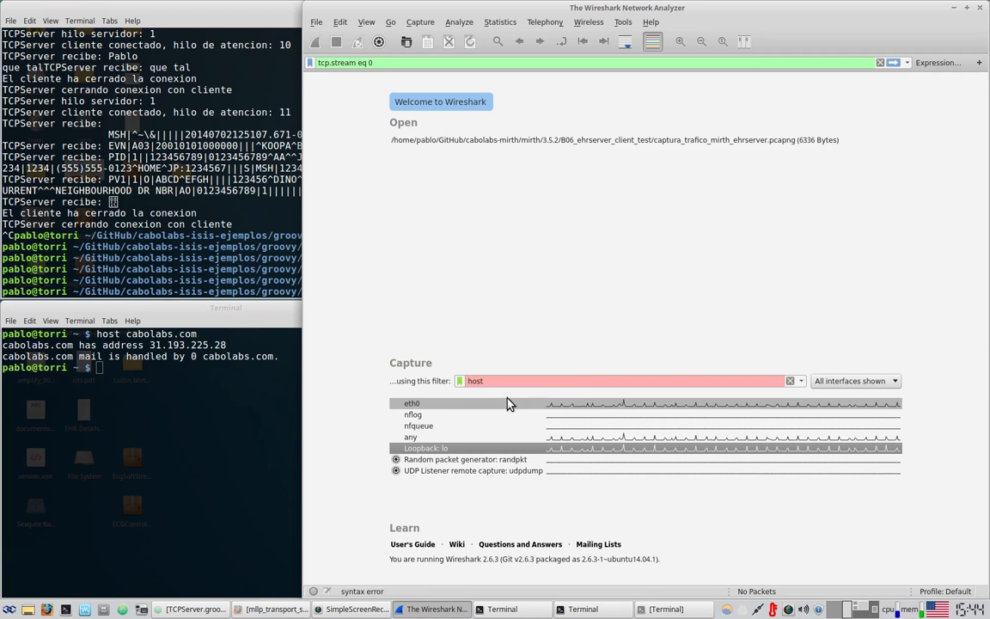
pyautogui.write('31.')
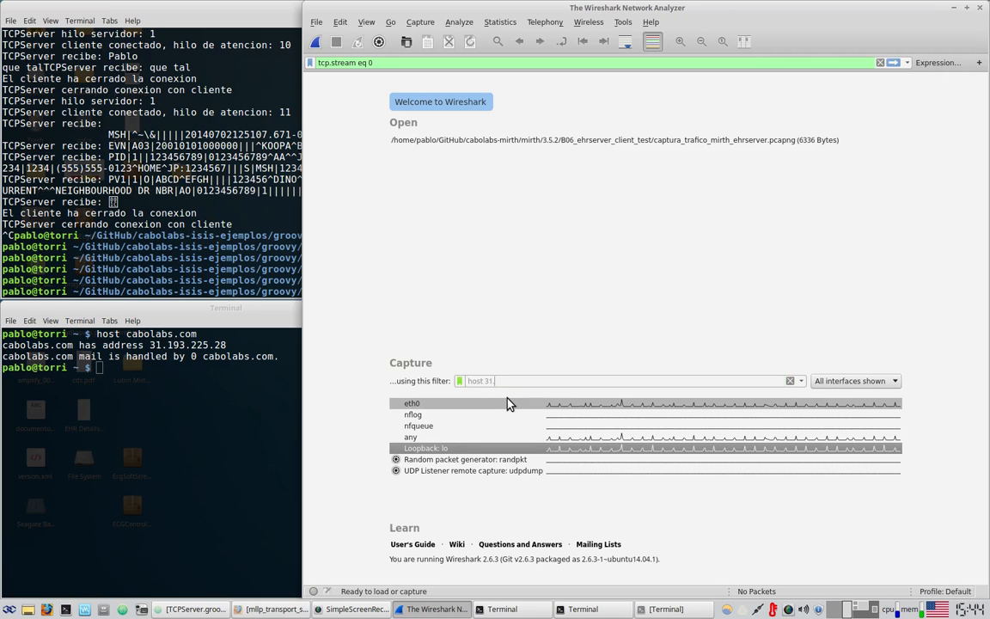
pyautogui.write('193.2')
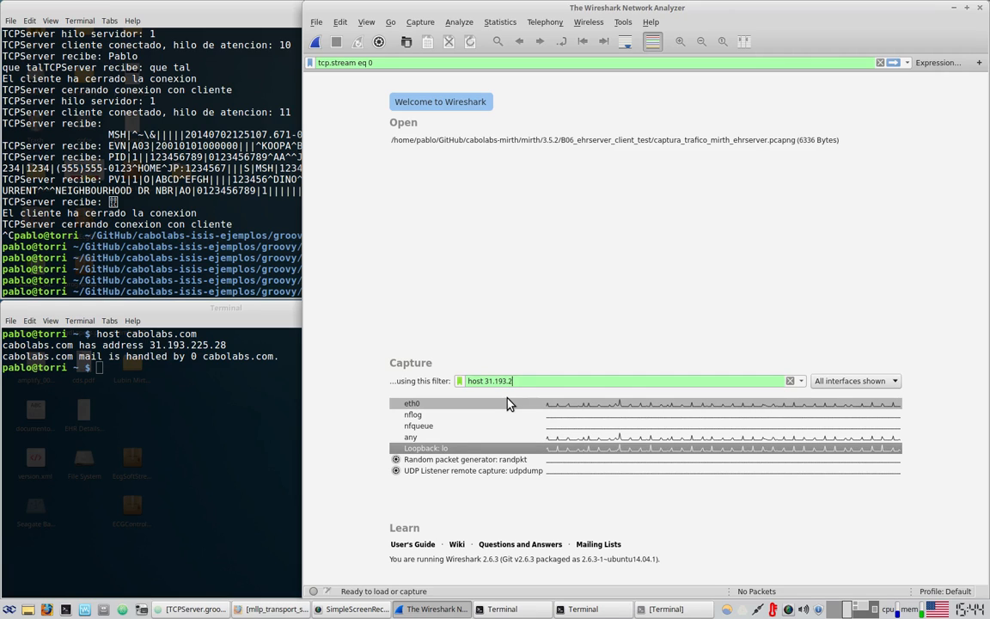
pyautogui.write('25.2')
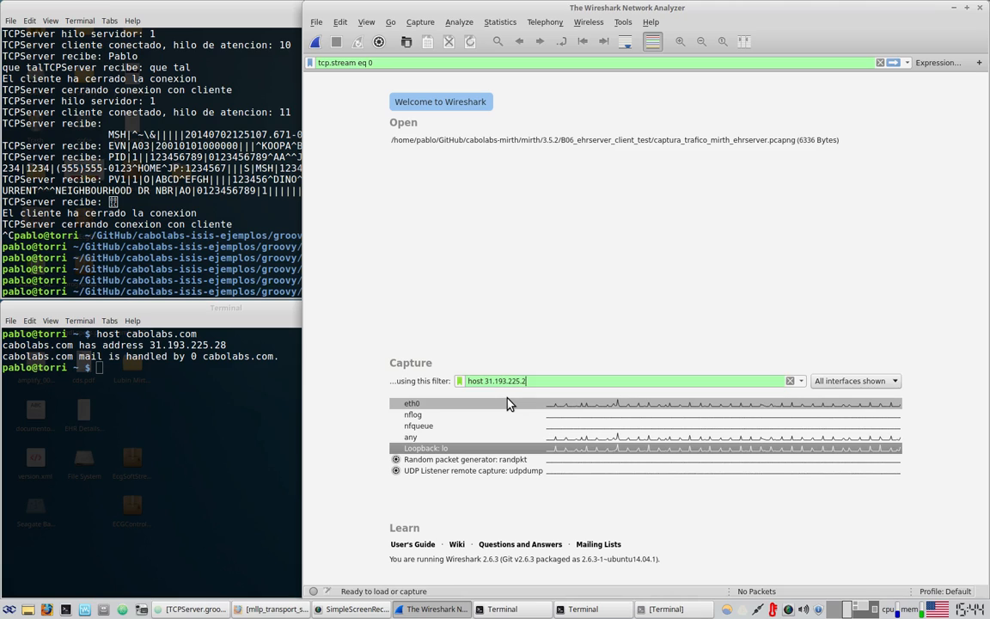
pyautogui.write('8')
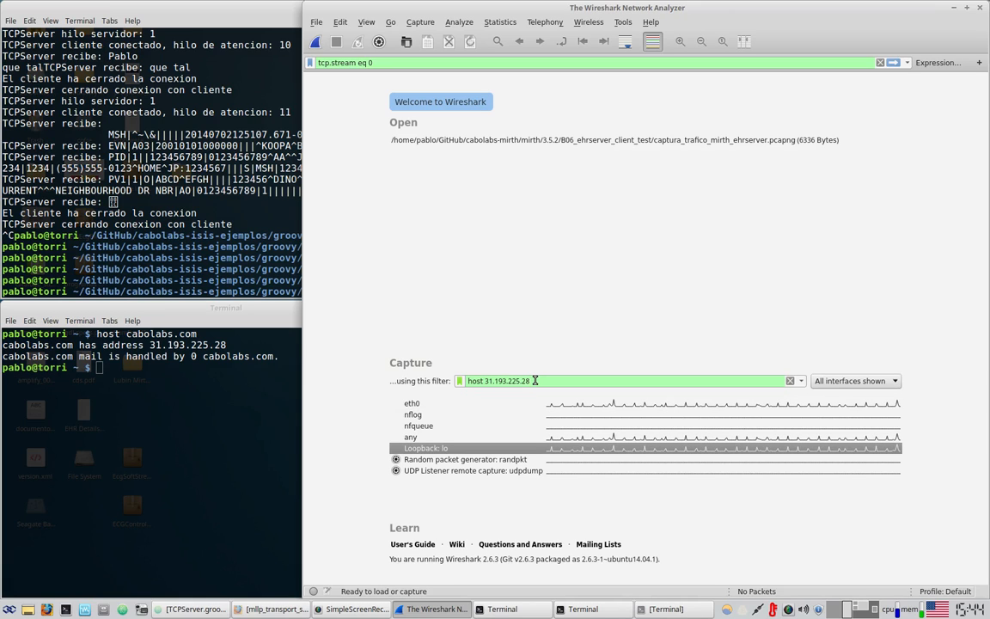
# Compare the IP address in the capture filter with the terminal lookup and highlight the host cabolabs.com command
pyautogui.moveTo(535, 379); pyautogui.dragTo(484, 393)
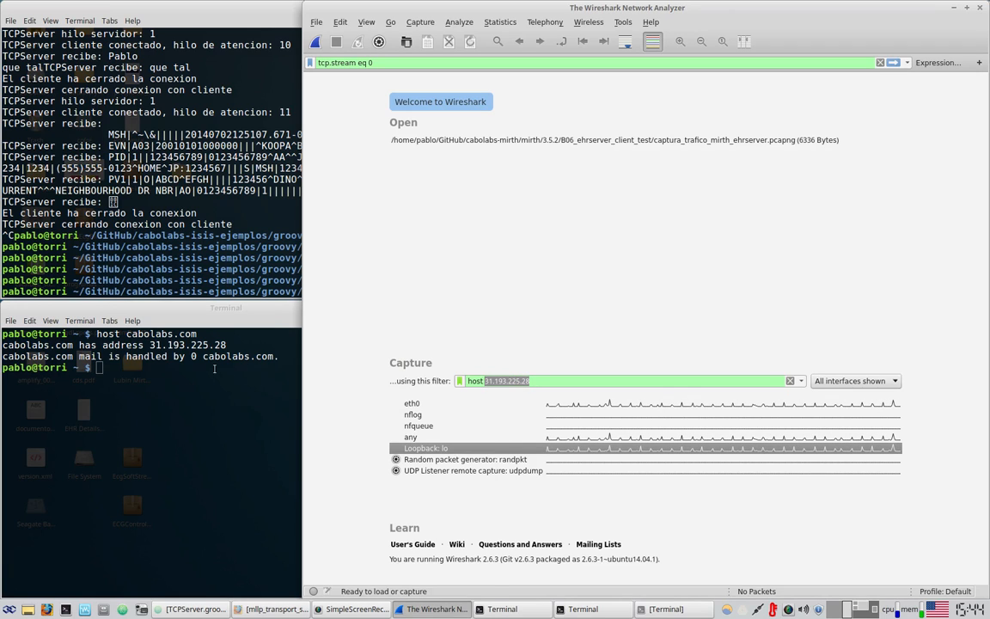
pyautogui.moveTo(214, 369); pyautogui.dragTo(228, 347)
pyautogui.click(197, 421)
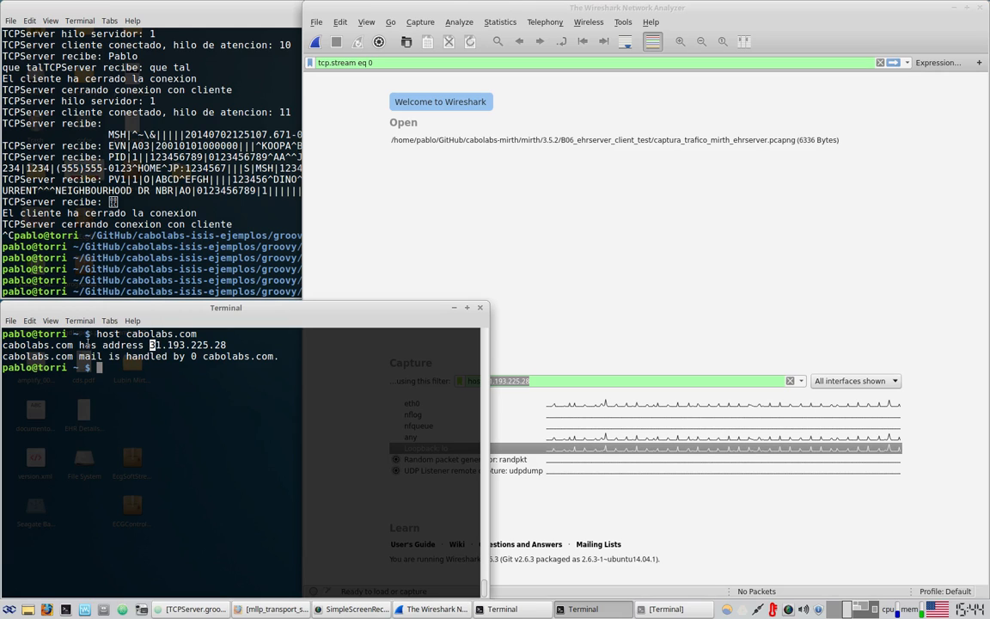
pyautogui.moveTo(97, 333); pyautogui.dragTo(206, 333)
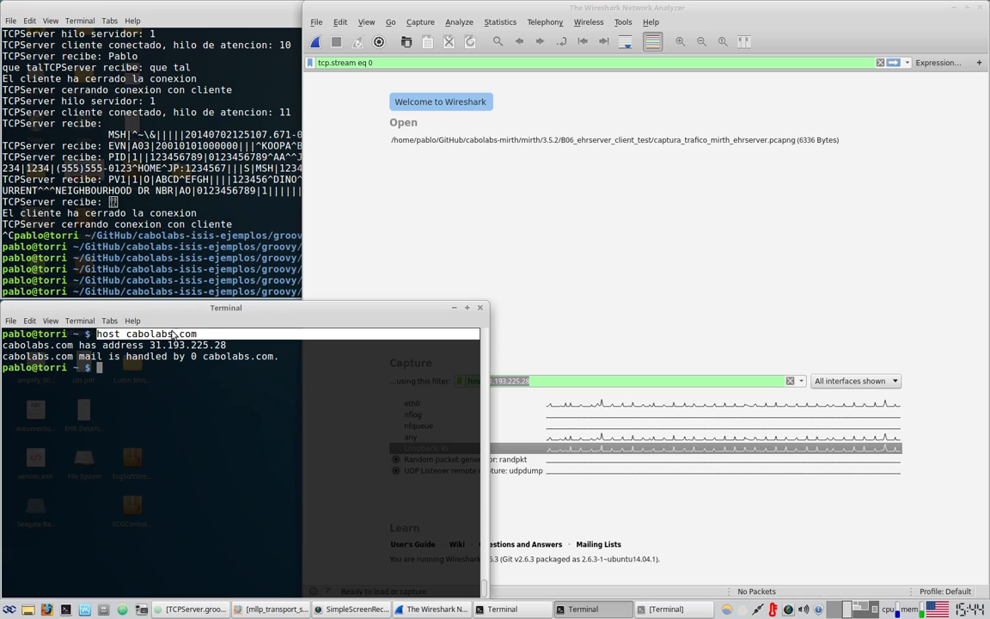
pyautogui.click(457, 232)
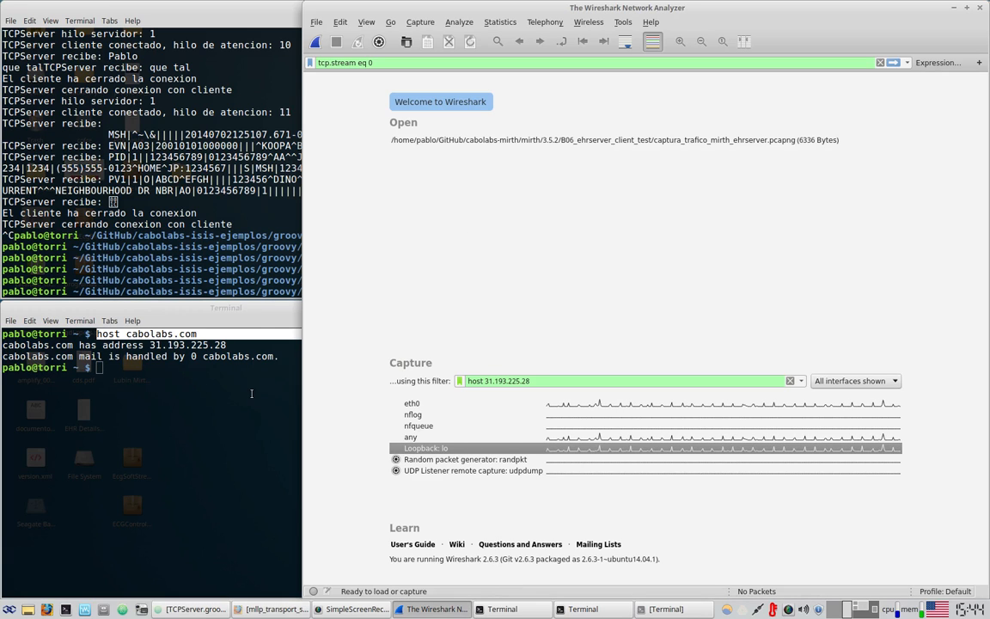
# Move the host 31.193.225.28 capture filter from the loopback interface to eth0 and start capturing on eth0
pyautogui.click(434, 404)
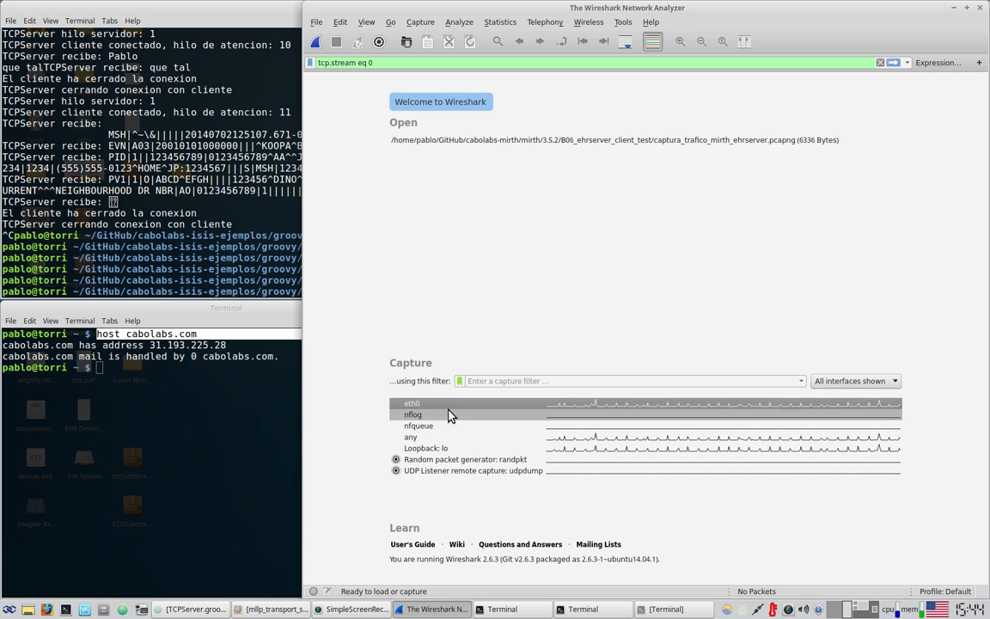
pyautogui.click(412, 447)
pyautogui.tripleClick(518, 379)
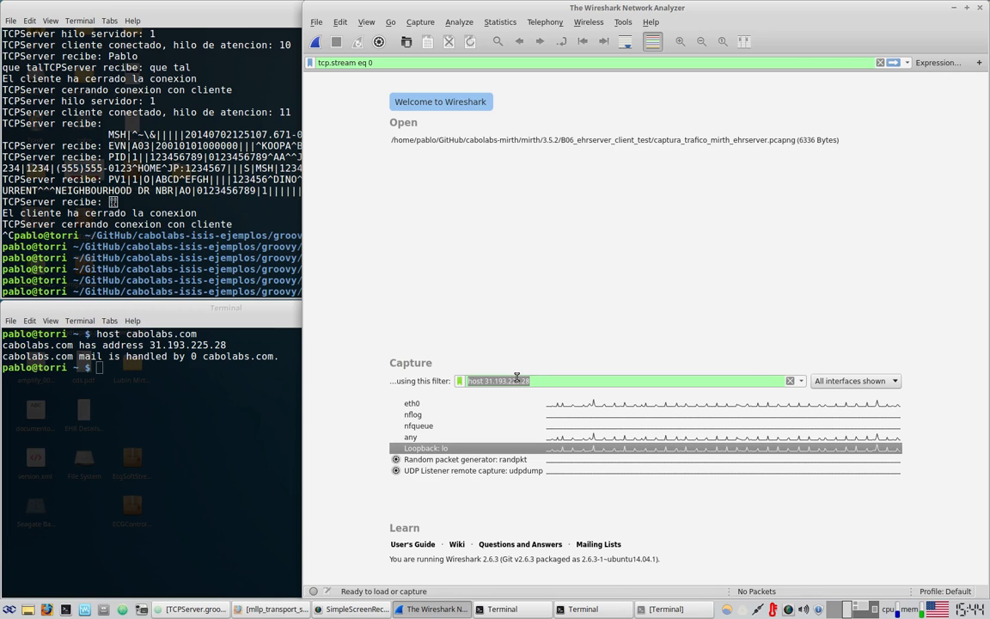
pyautogui.hotkey('ctrl', 'x')
pyautogui.click(432, 404)
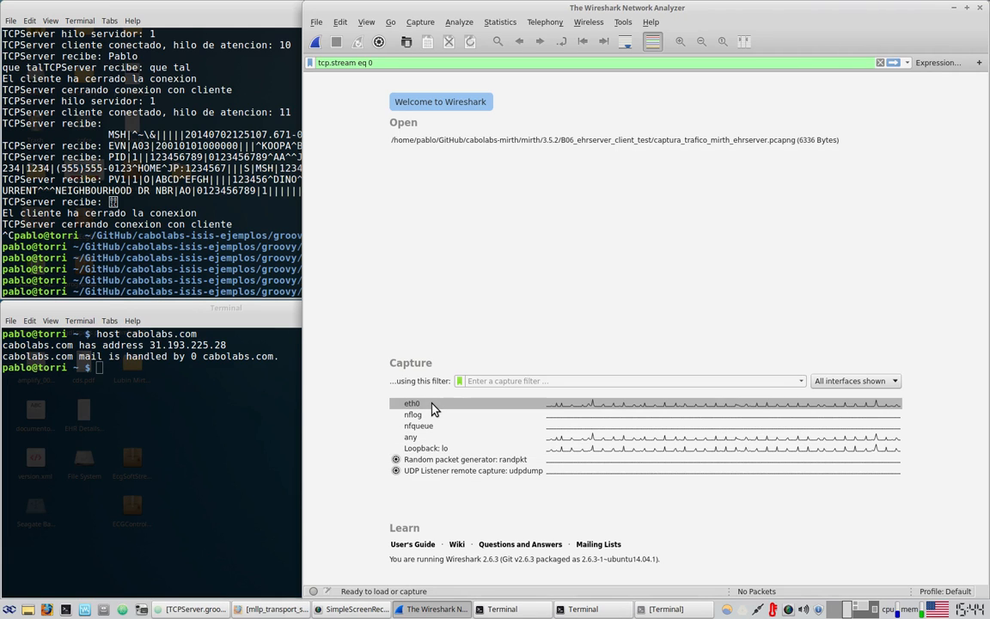
pyautogui.click(492, 379)
pyautogui.hotkey('ctrl', 'v')
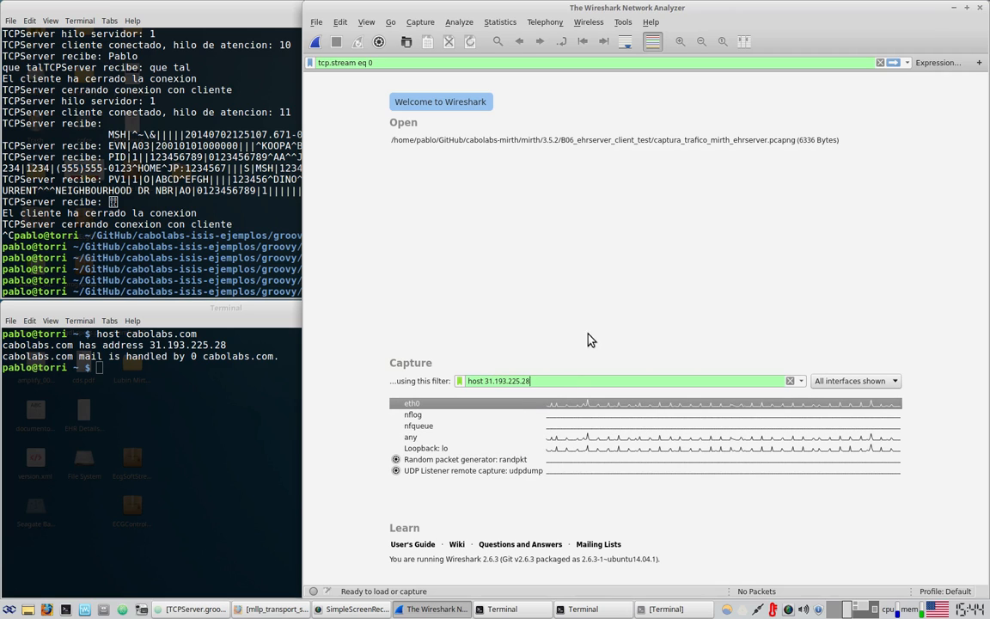
pyautogui.doubleClick(571, 410)
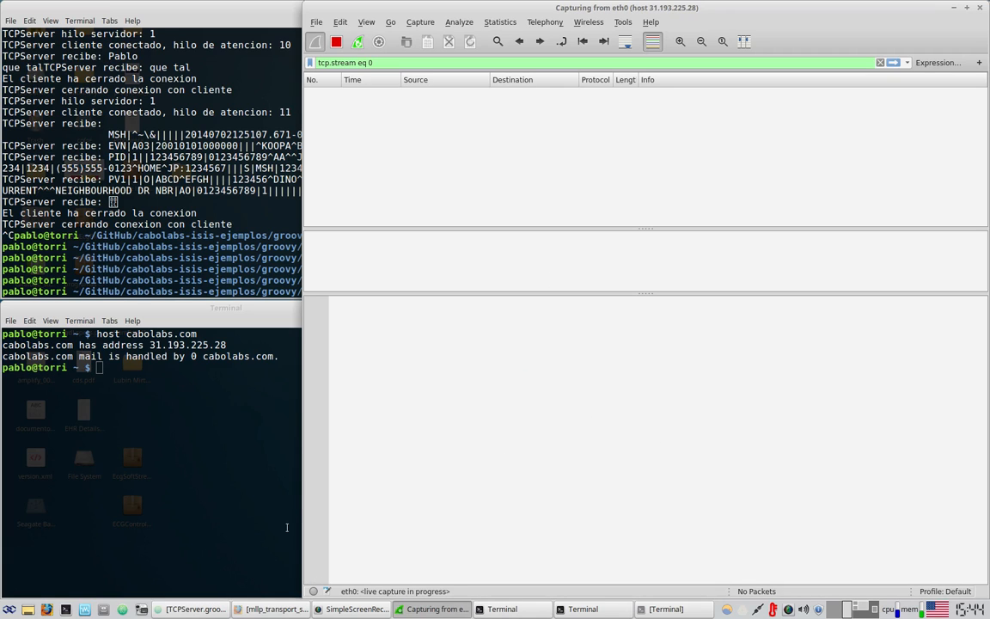
# Open a telnet connection to 31.193.225.28 on port 80 from the client terminal
pyautogui.click(253, 385)
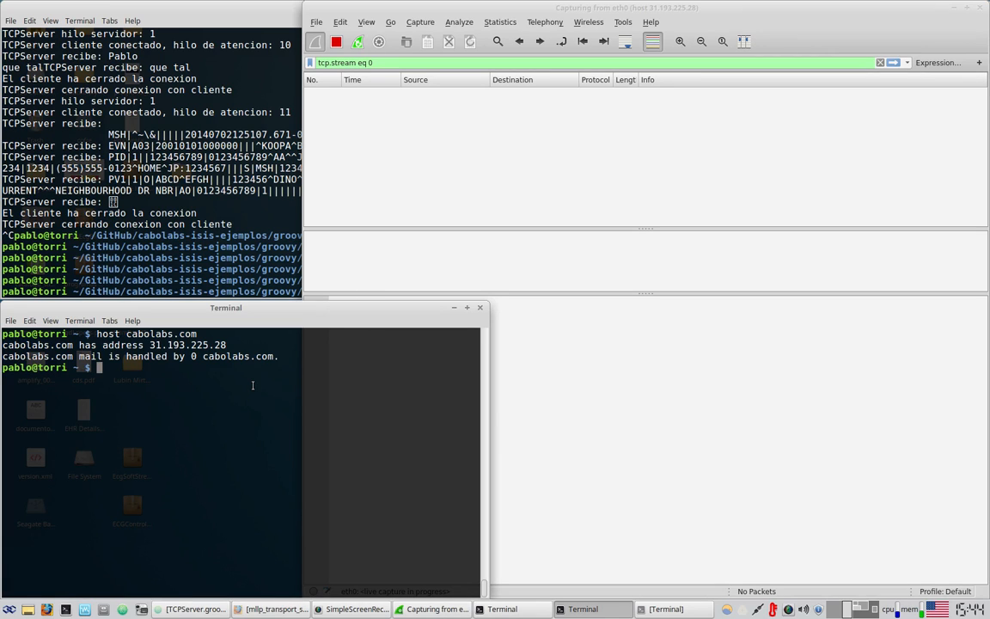
pyautogui.write('telnet 31.193.225.2')
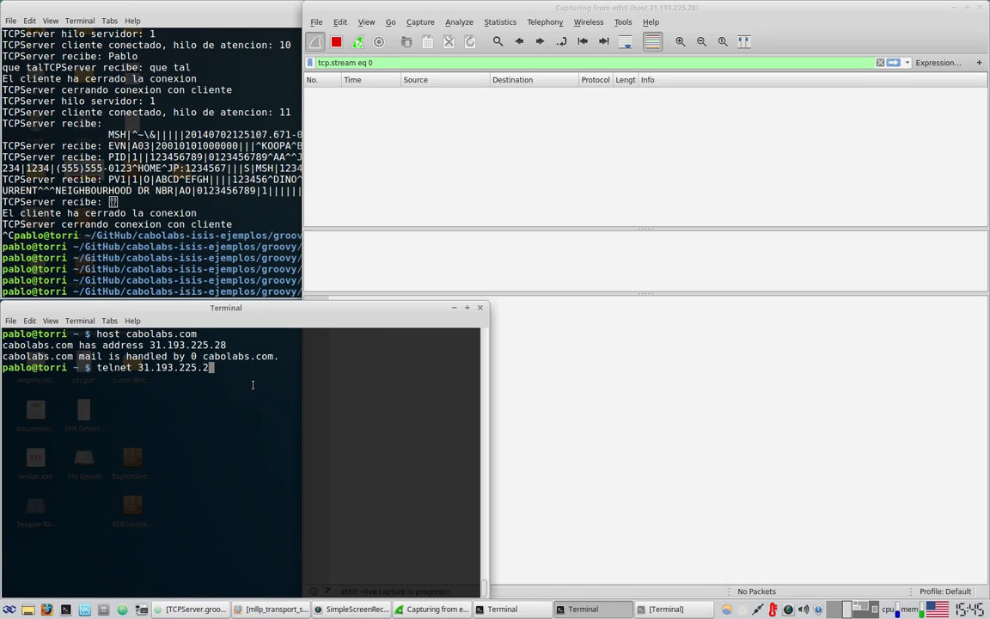
pyautogui.write('8 80')
pyautogui.press('Return')
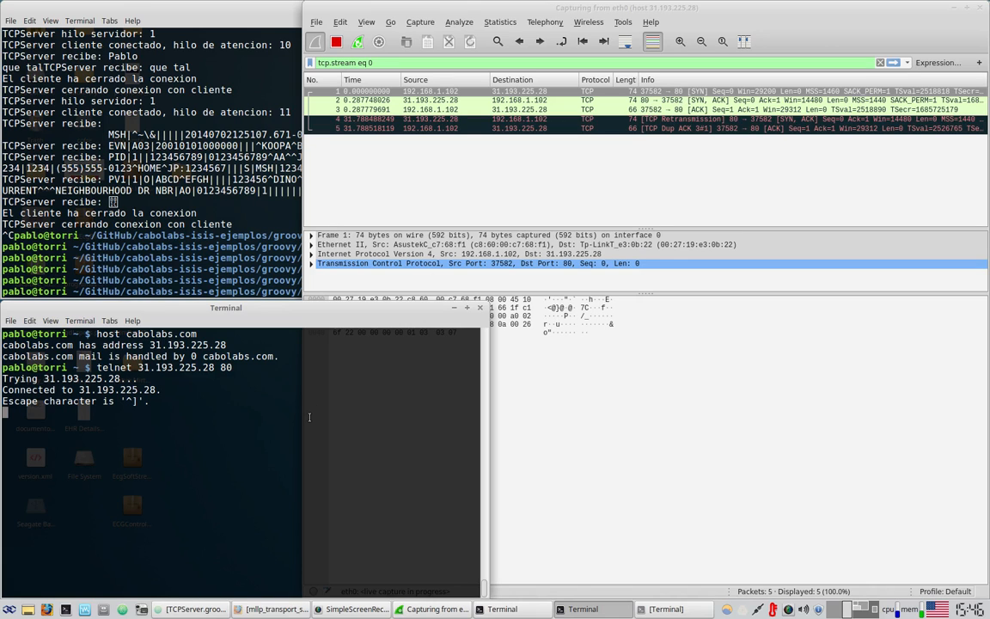
# Send the HTTP request GET / HTTP/1.1 with the header Host: cabolabs.com over the telnet connection
pyautogui.write('GET / HTTP/1.1')
pyautogui.press('Return')
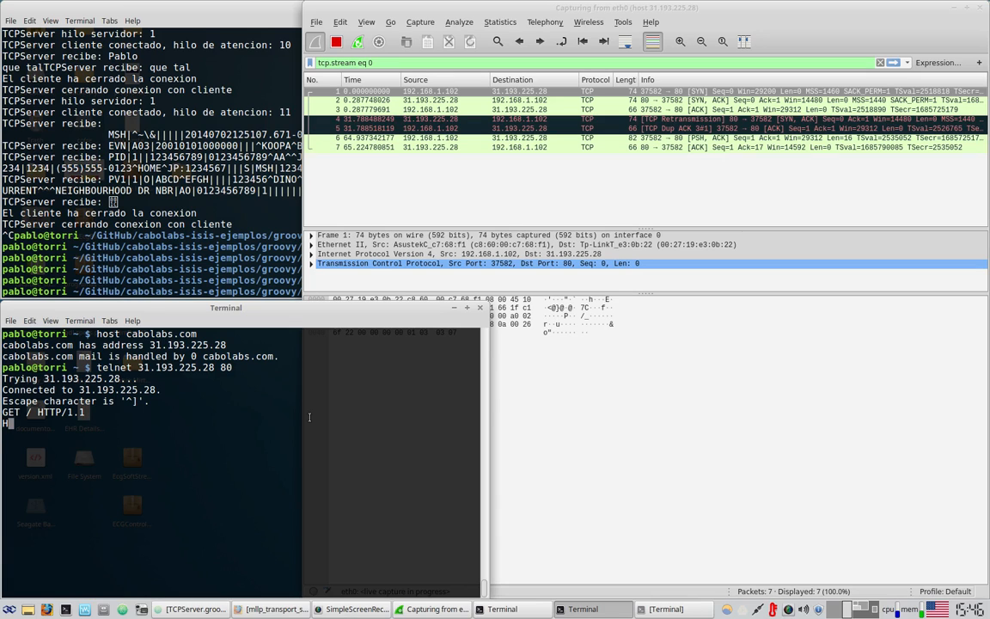
pyautogui.write('Host: cabolabs.com')
pyautogui.press('Return')
pyautogui.press('Return')
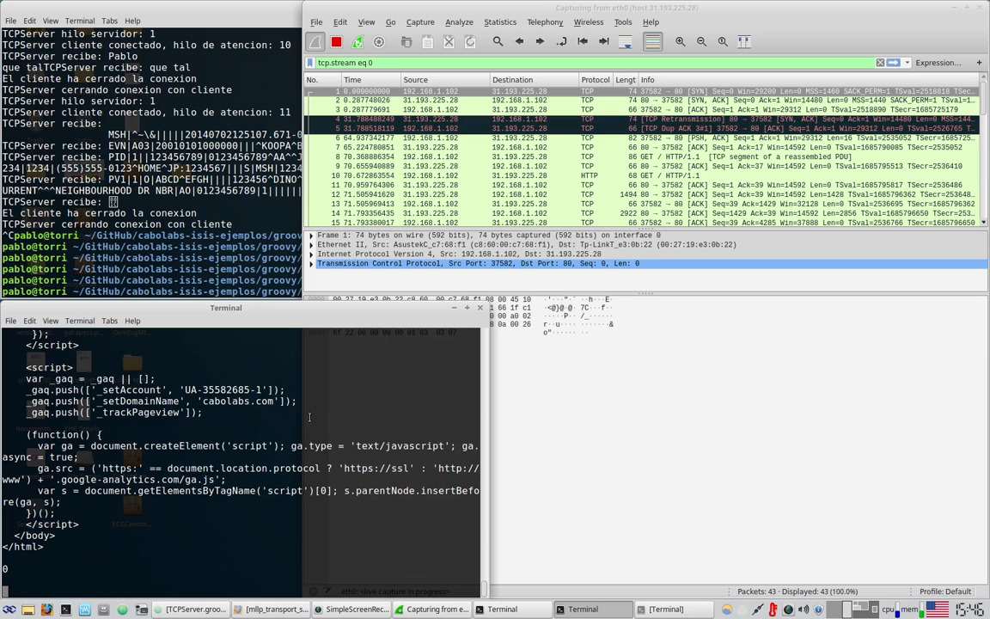
# Look through the returned HTML in the terminal and go back to the request and the HTTP response headers
pyautogui.scroll(2, 56, 478)
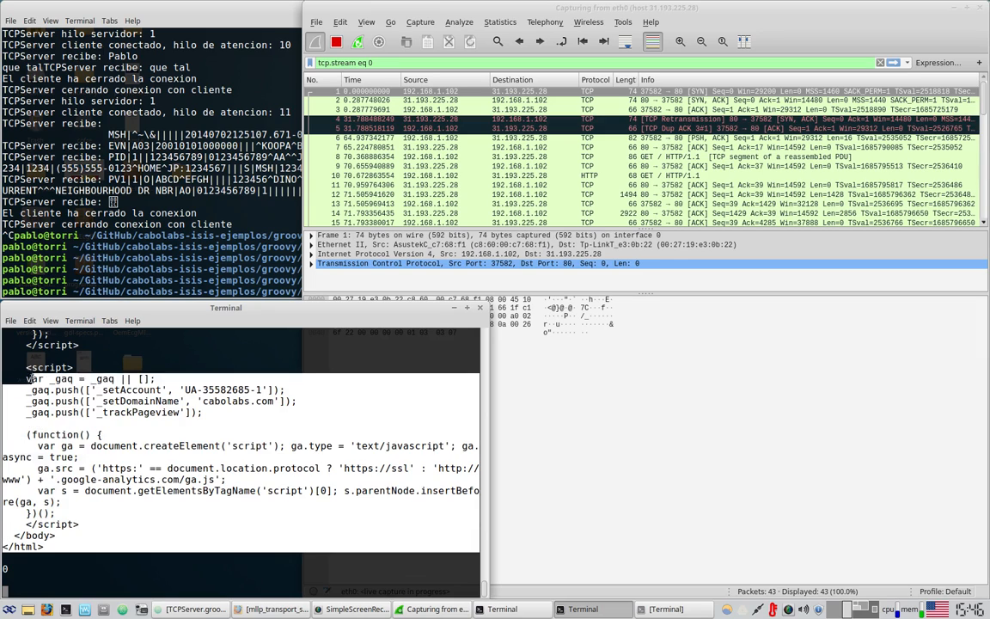
pyautogui.scroll(10, 57, 479)
pyautogui.scroll(-10, 56, 478)
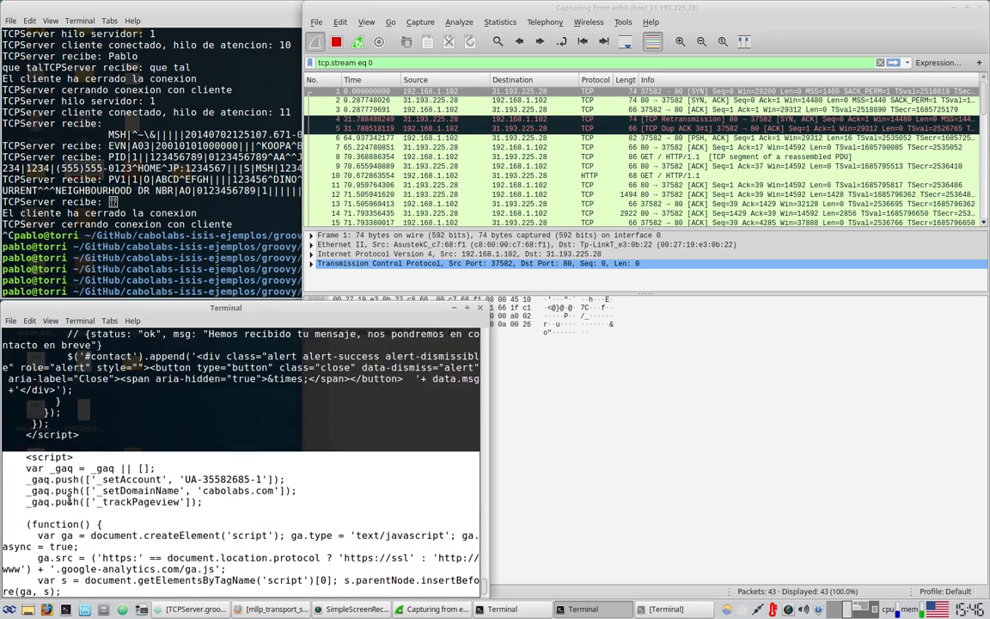
pyautogui.scroll(5, 56, 488)
pyautogui.scroll(20, 69, 497)
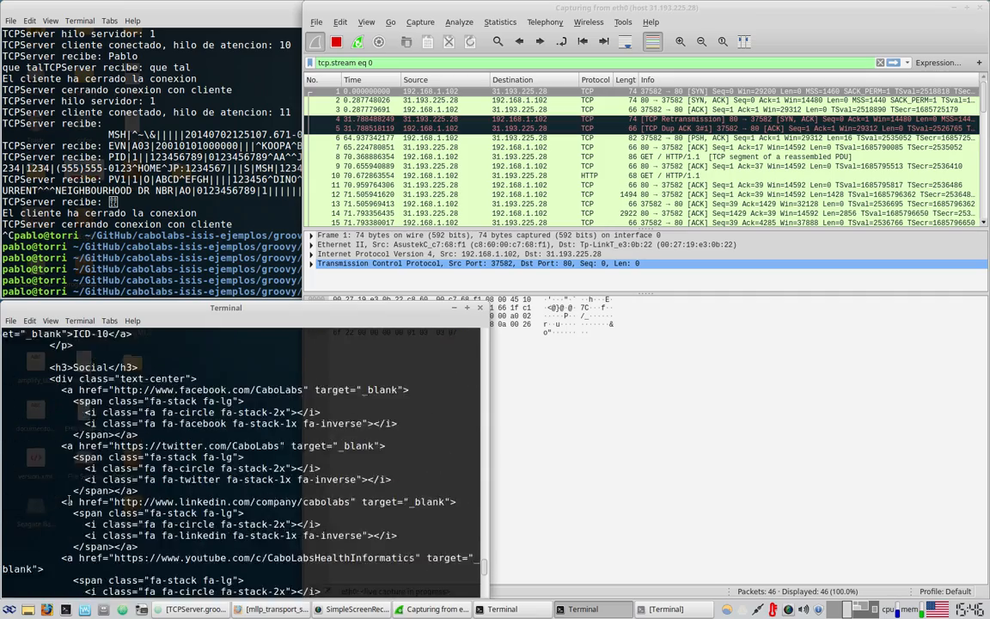
pyautogui.scroll(7, 67, 501)
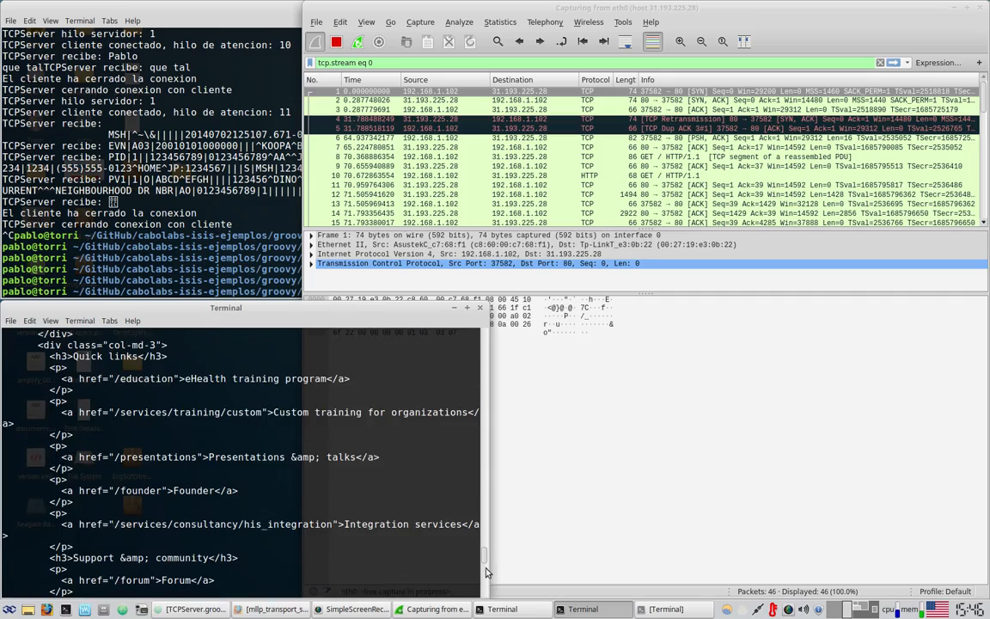
pyautogui.moveTo(484, 561); pyautogui.dragTo(496, 393)
pyautogui.scroll(-15, 444, 360)
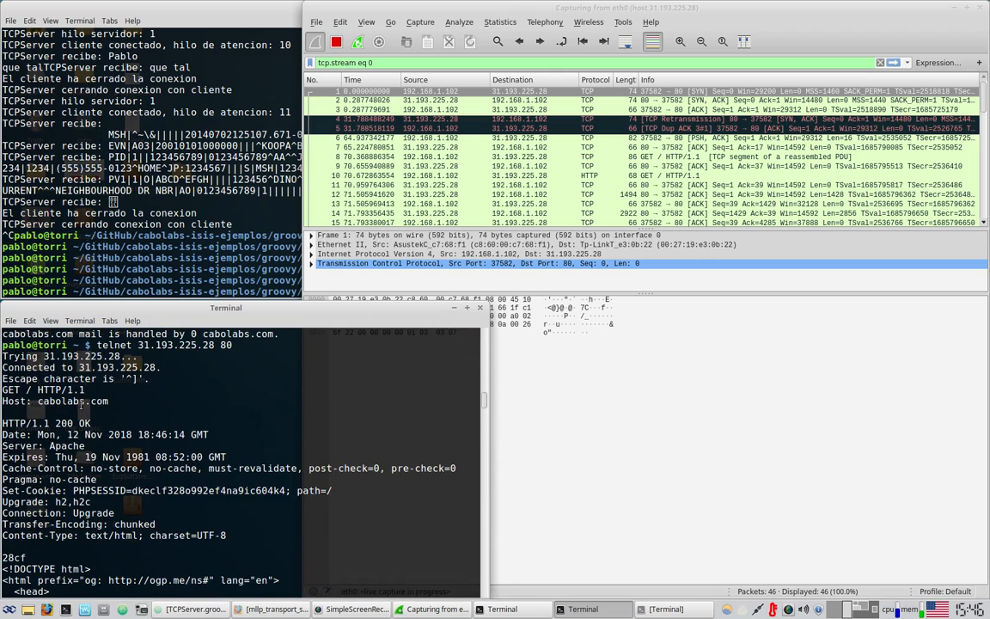
# Examine the GET request, the HTTP status line, the response headers and the start of the HTML in the terminal
pyautogui.moveTo(2, 390); pyautogui.dragTo(109, 402)
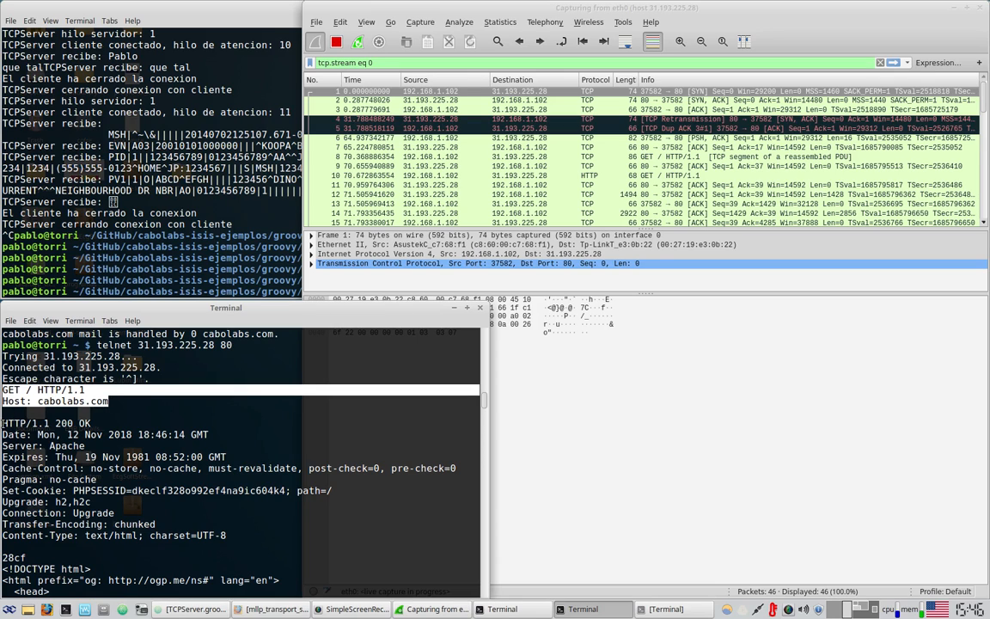
pyautogui.moveTo(3, 422); pyautogui.dragTo(93, 425)
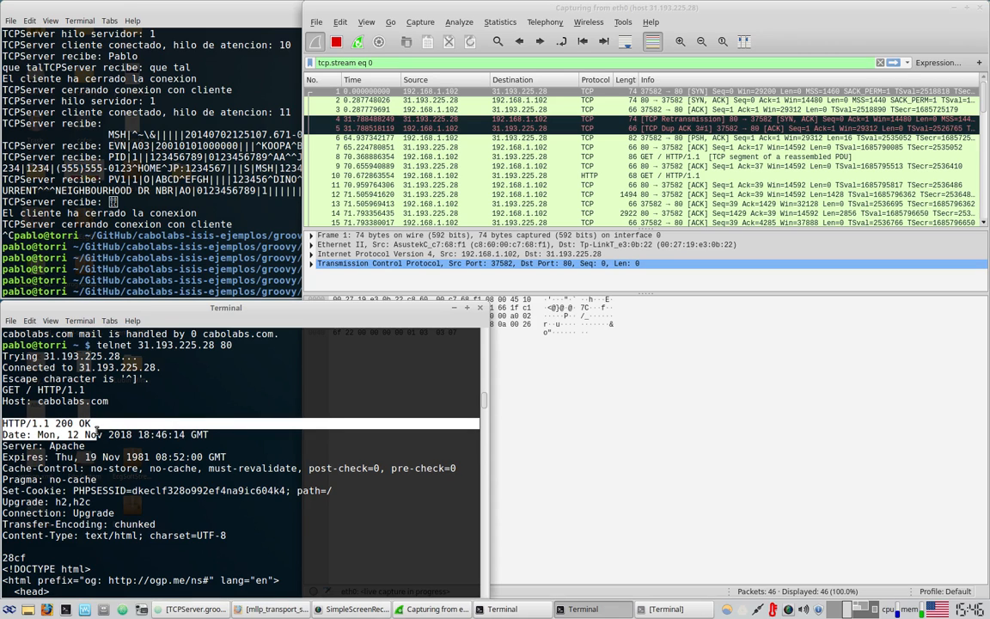
pyautogui.click(67, 423)
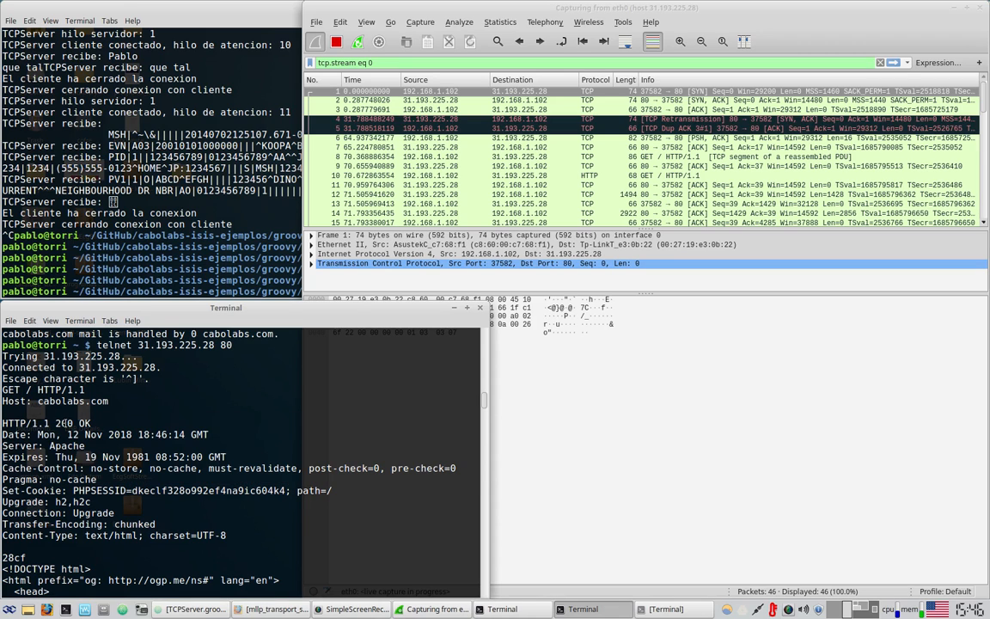
pyautogui.moveTo(2, 434); pyautogui.dragTo(97, 569)
pyautogui.scroll(-2, 76, 453)
pyautogui.scroll(-3, 131, 516)
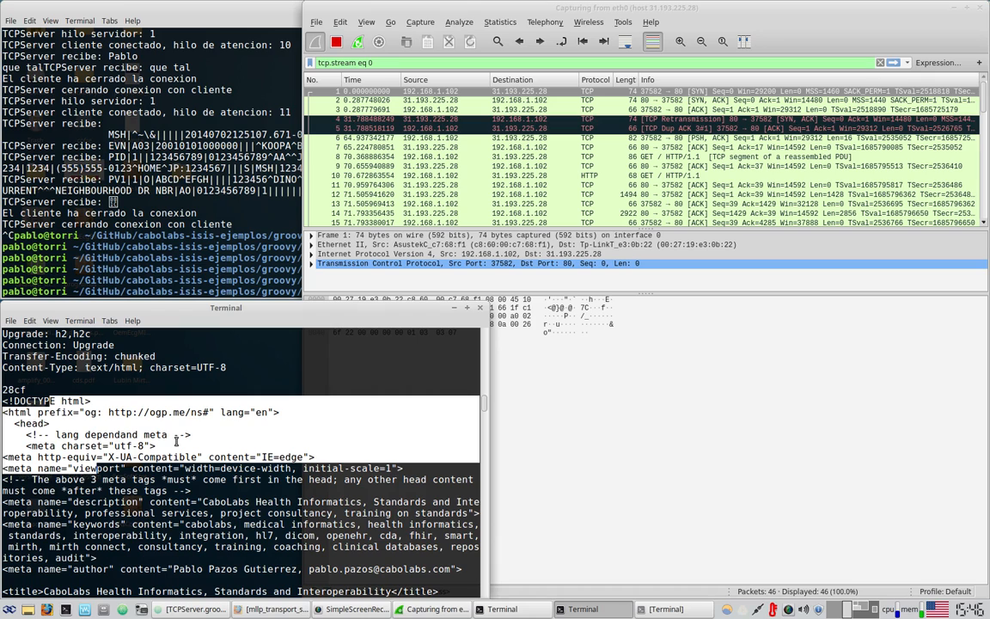
# Inspect the captured GET / HTTP/1.1 packets and the HTTP/1.1 200 OK response packet in Wireshark
pyautogui.click(688, 158)
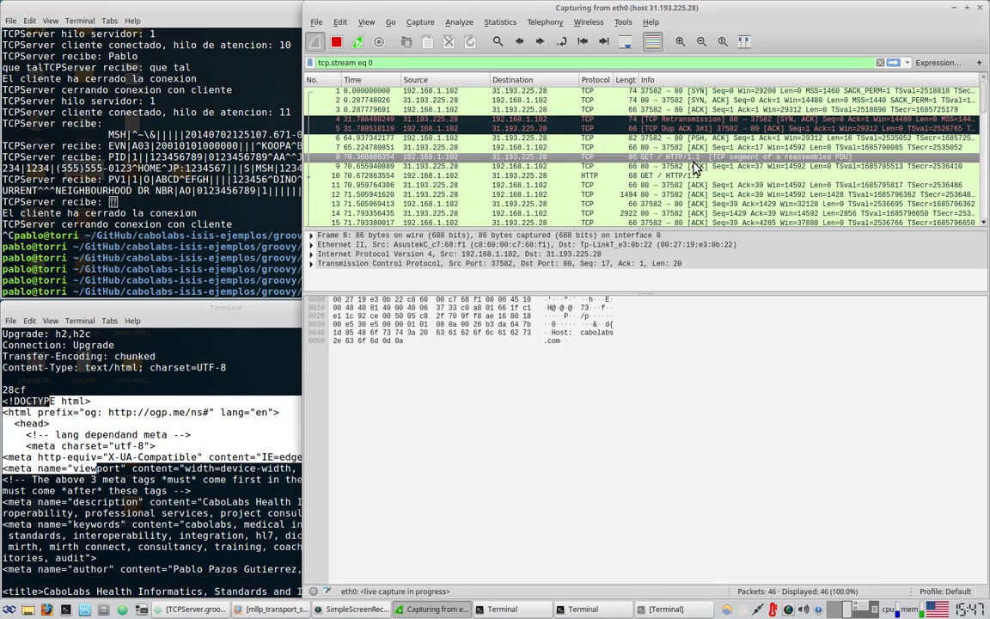
pyautogui.click(663, 176)
pyautogui.scroll(-1, 663, 179)
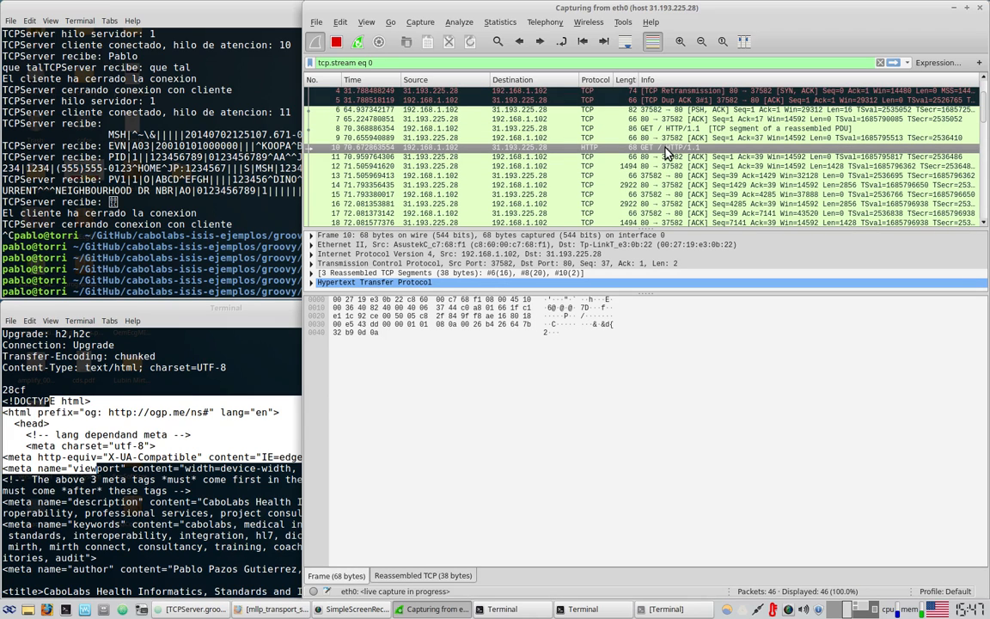
pyautogui.scroll(-7, 596, 154)
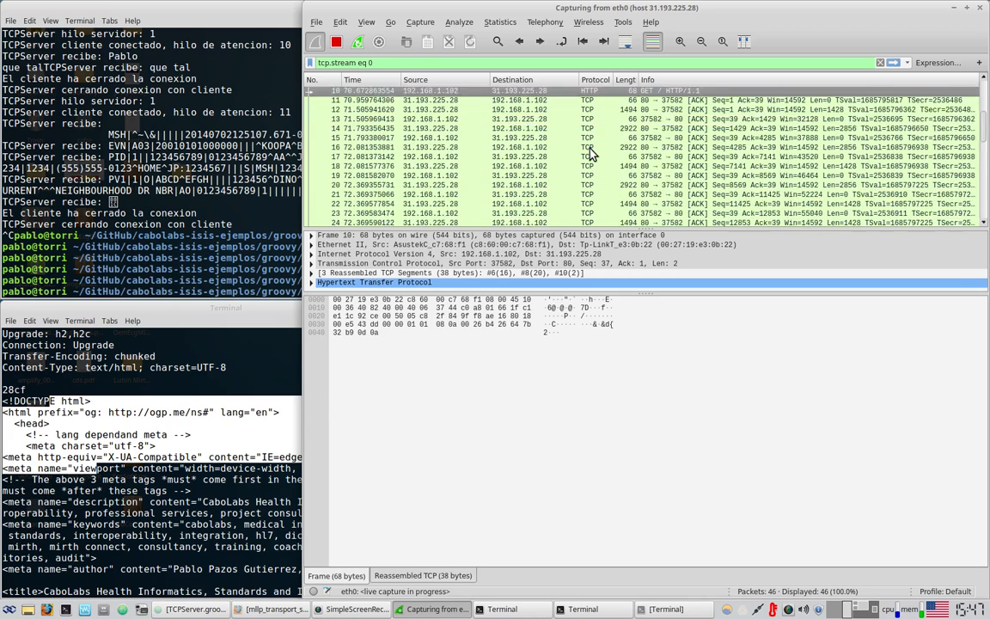
pyautogui.scroll(-3, 596, 155)
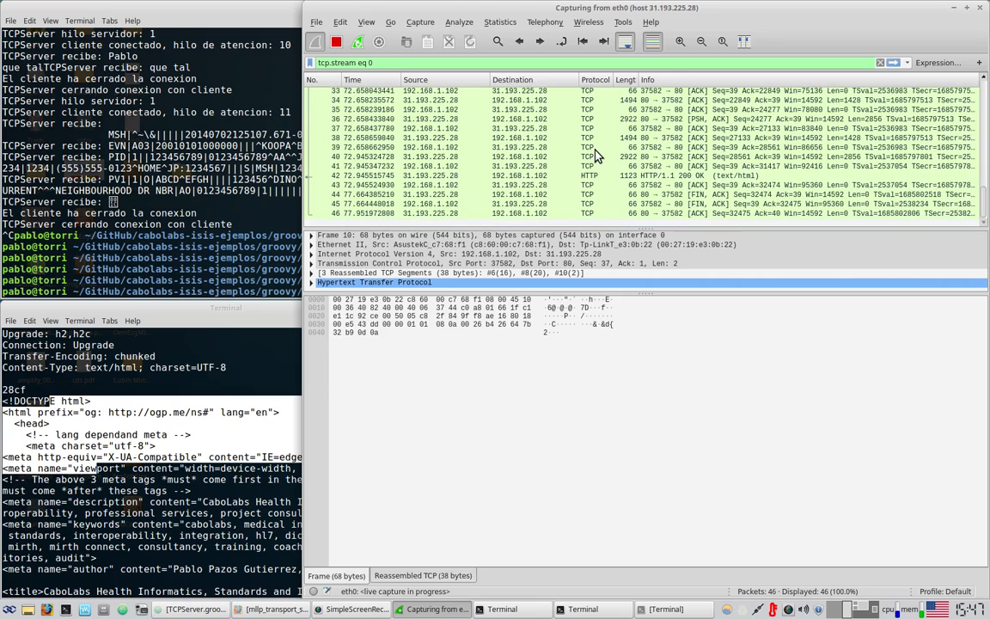
pyautogui.click(662, 176)
pyautogui.scroll(11, 670, 183)
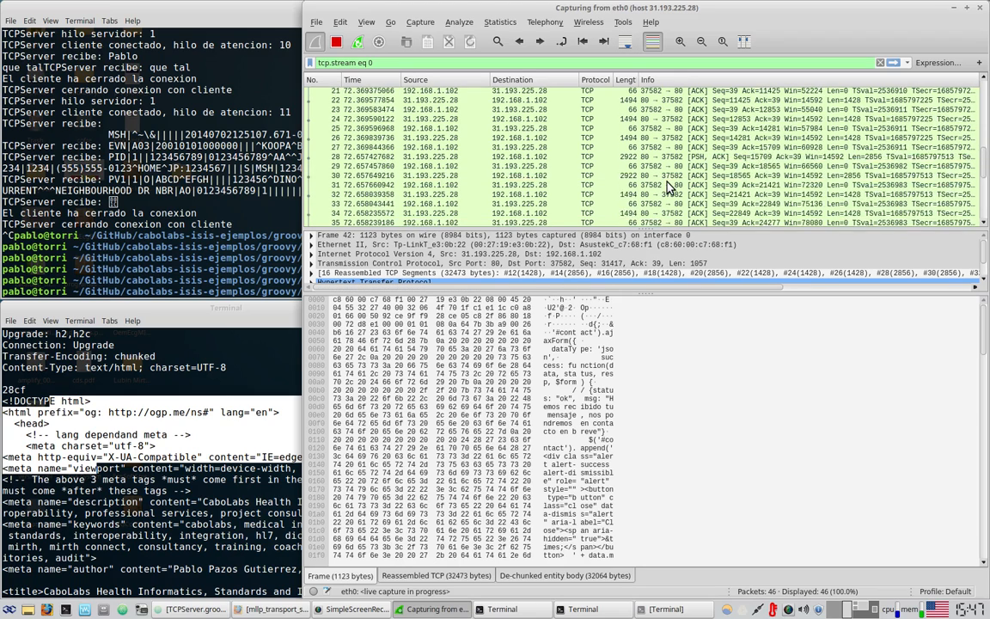
# Follow the HTTP stream of the GET / HTTP/1.1 packet with protocol HTTP
pyautogui.click(675, 176)
pyautogui.rightClick(675, 180)
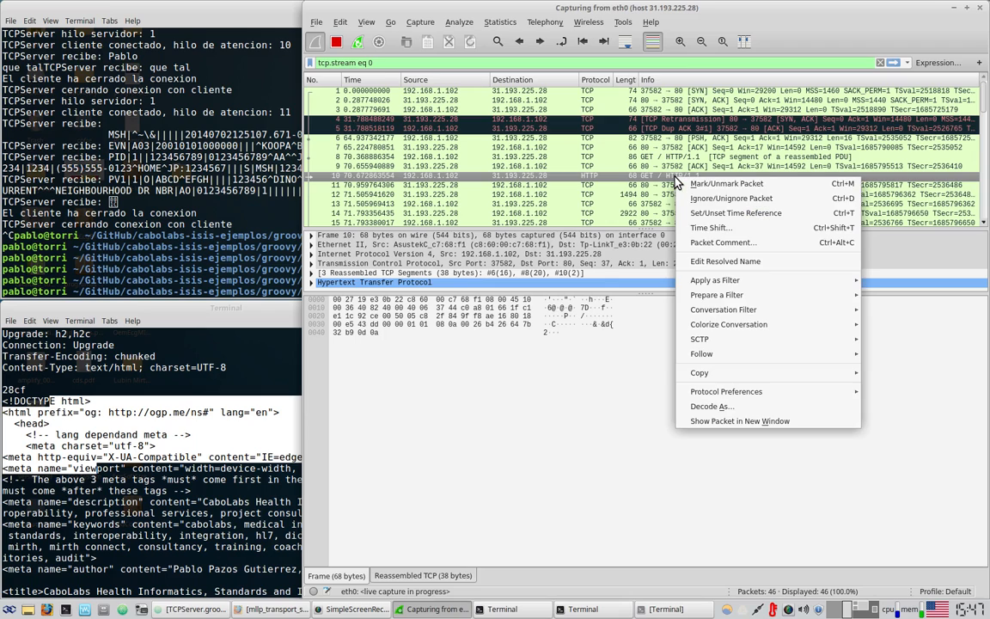
pyautogui.moveTo(739, 353)
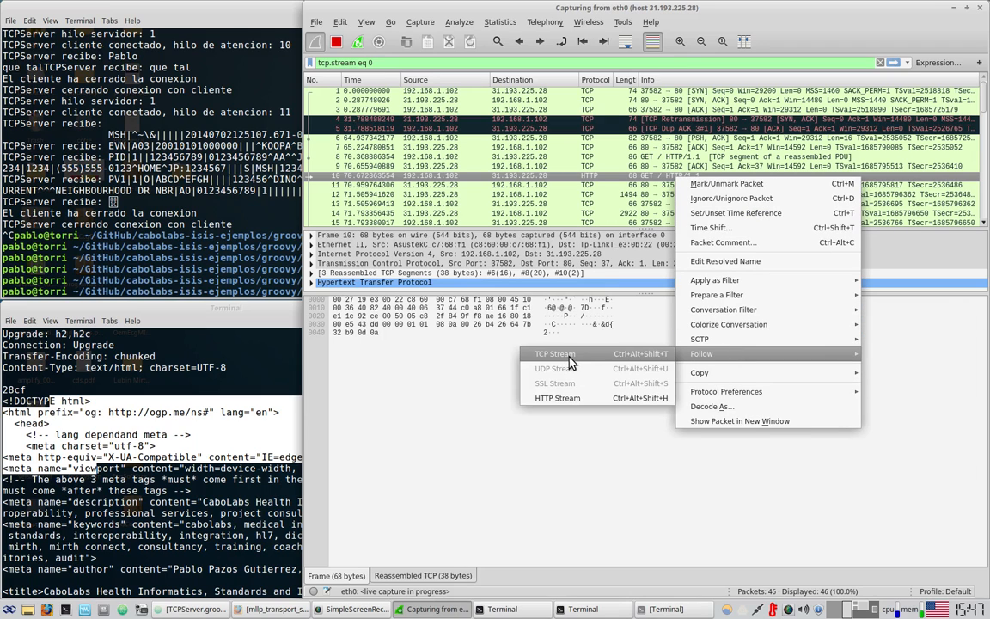
pyautogui.click(562, 398)
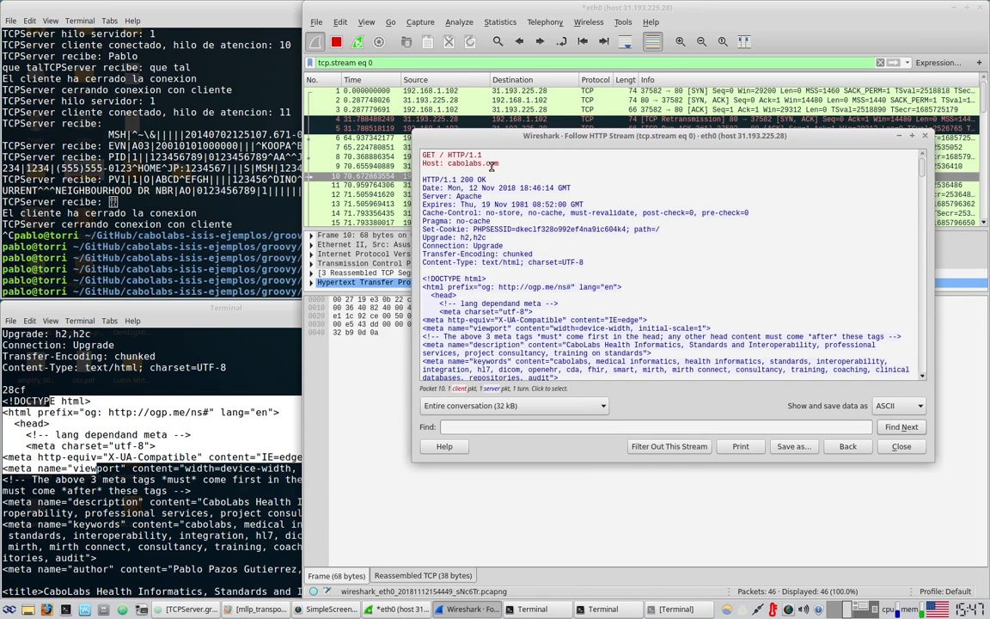
# Review the client request and the server response in the followed HTTP stream, and close the stream window
pyautogui.moveTo(505, 164); pyautogui.dragTo(420, 155)
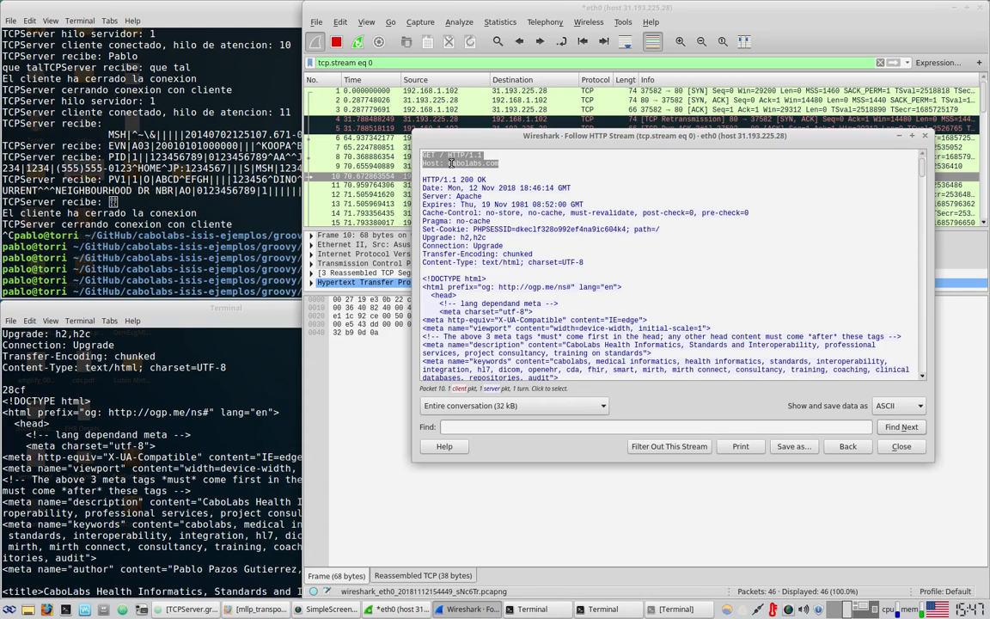
pyautogui.click(602, 353)
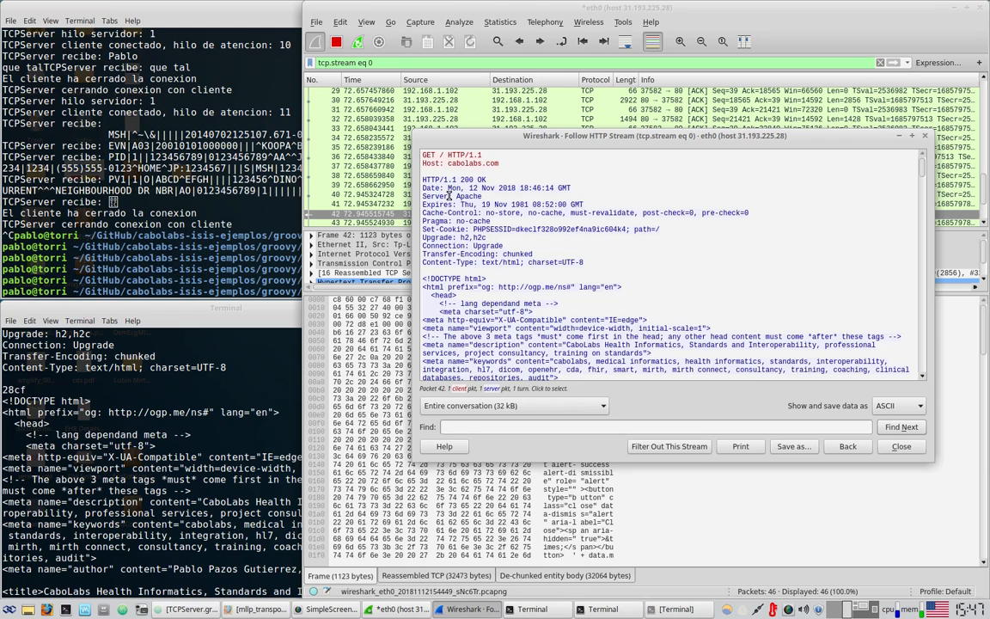
pyautogui.moveTo(458, 181); pyautogui.dragTo(604, 335)
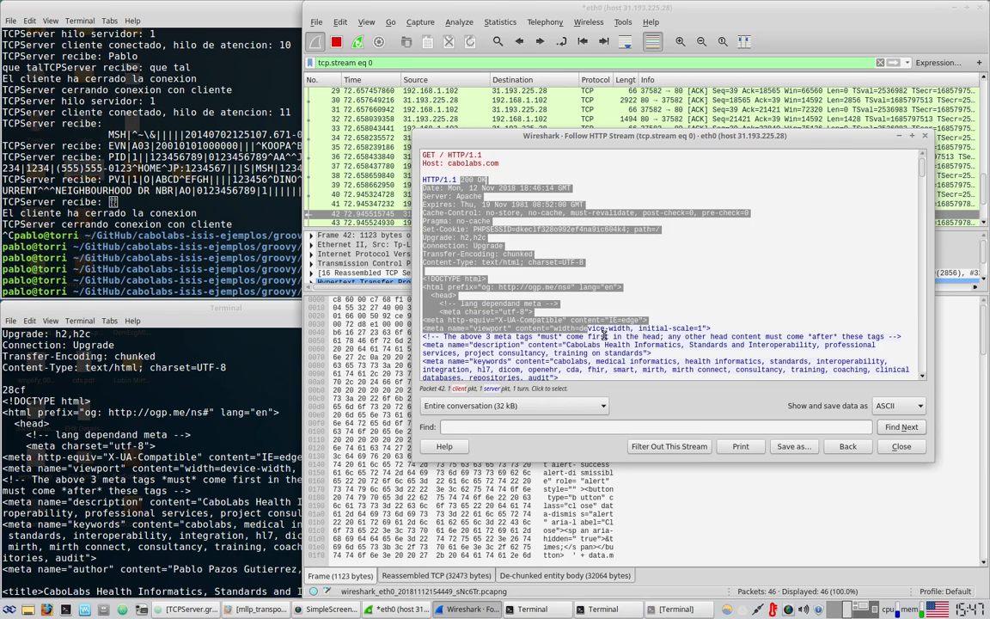
pyautogui.scroll(-4, 604, 336)
pyautogui.scroll(4, 604, 335)
pyautogui.click(900, 446)
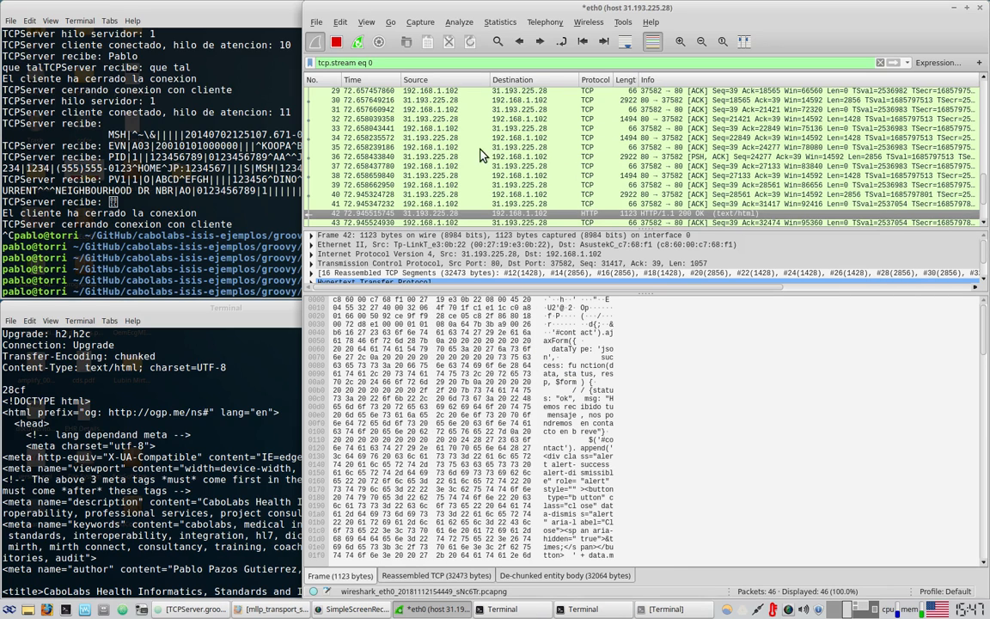
# Clear the display filter, stop the running capture and start a new one on eth0 without saving the captured packets
pyautogui.click(879, 62)
pyautogui.click(336, 41)
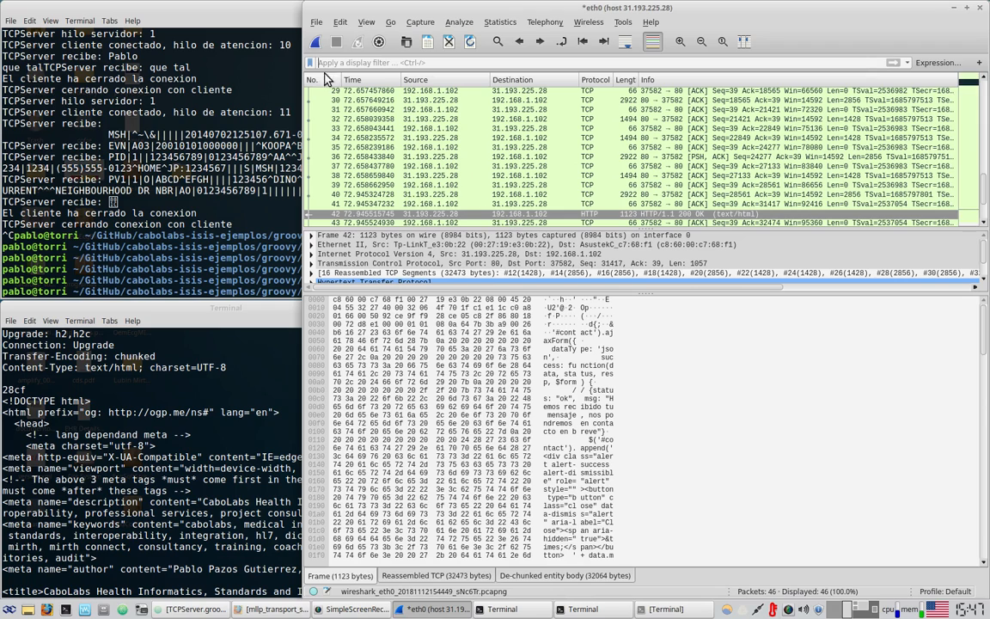
pyautogui.click(318, 43)
pyautogui.click(514, 330)
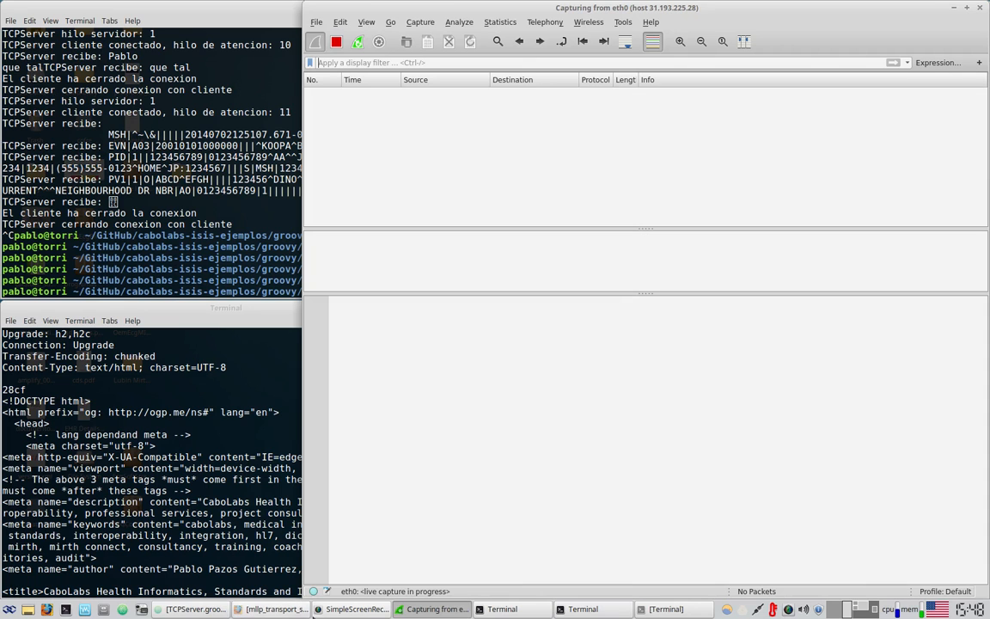
# Switch to Firefox, move its window clear of the packet list and open cabolabs.com in a new tab
pyautogui.click(267, 610)
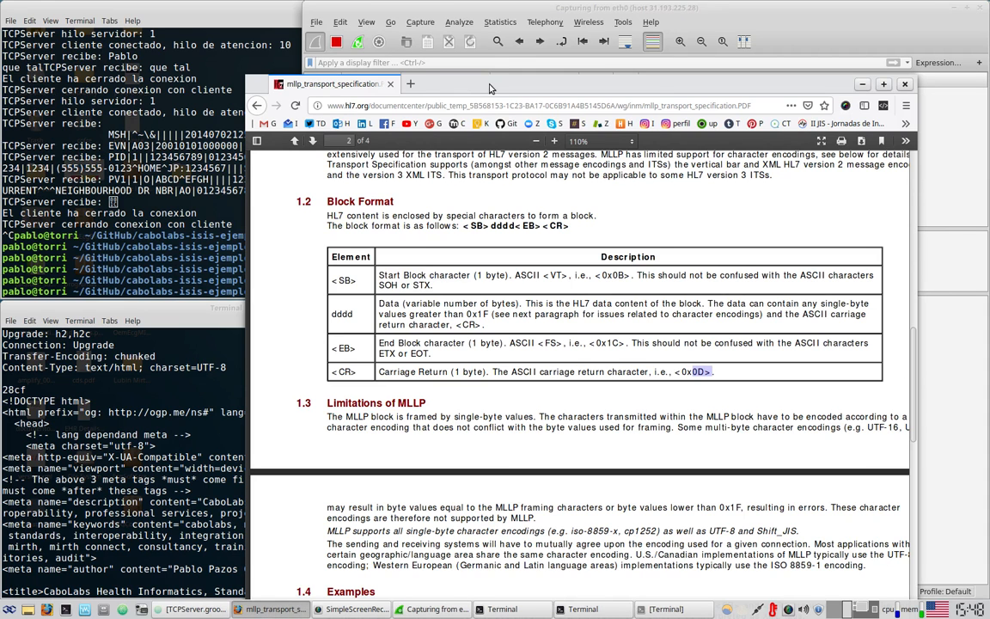
pyautogui.moveTo(490, 88); pyautogui.dragTo(516, 314)
pyautogui.click(436, 308)
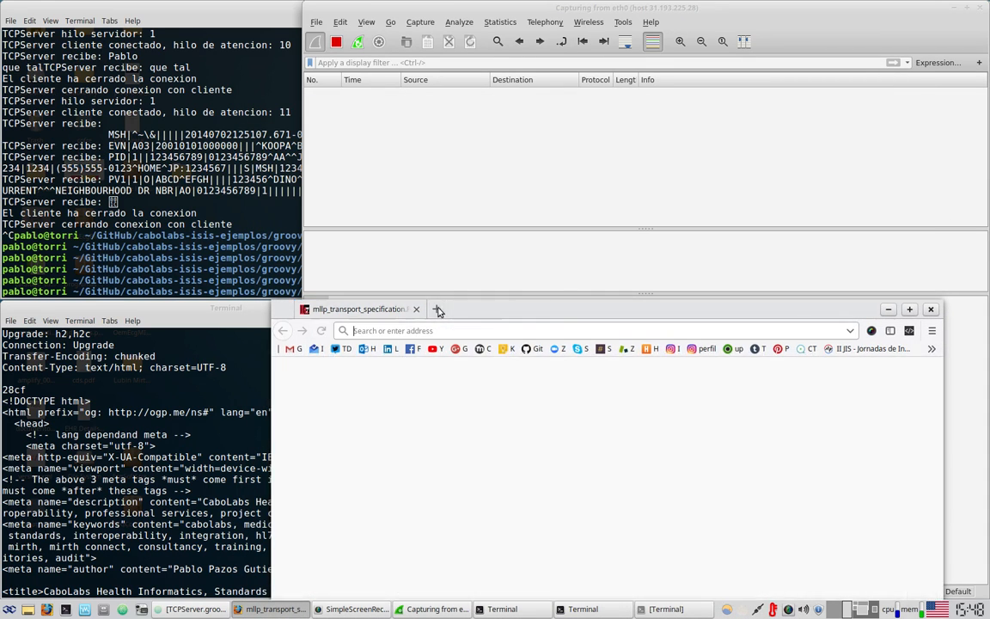
pyautogui.write('cabolabs.')
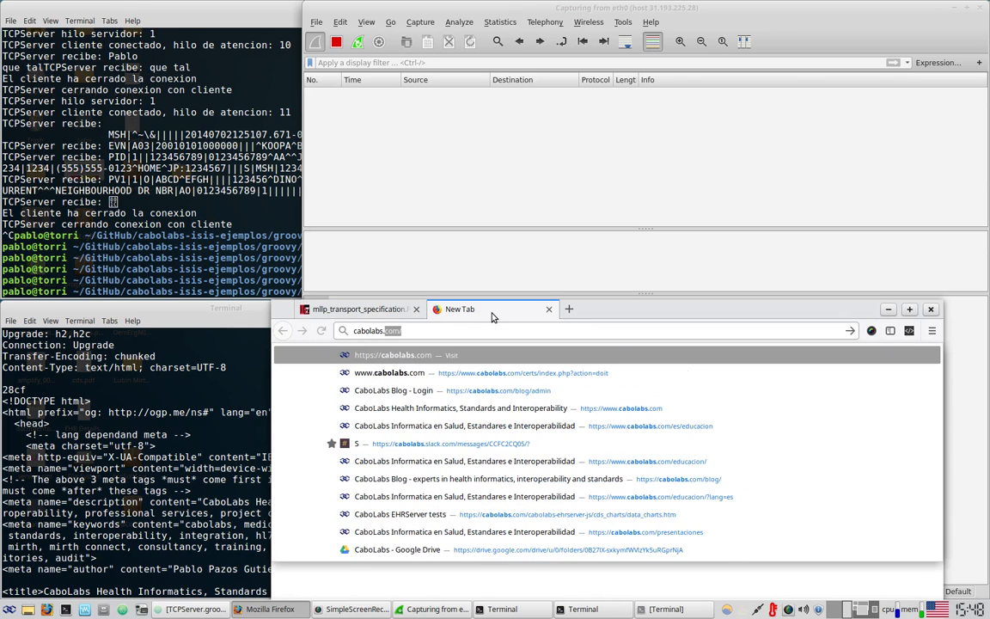
pyautogui.press('Return')
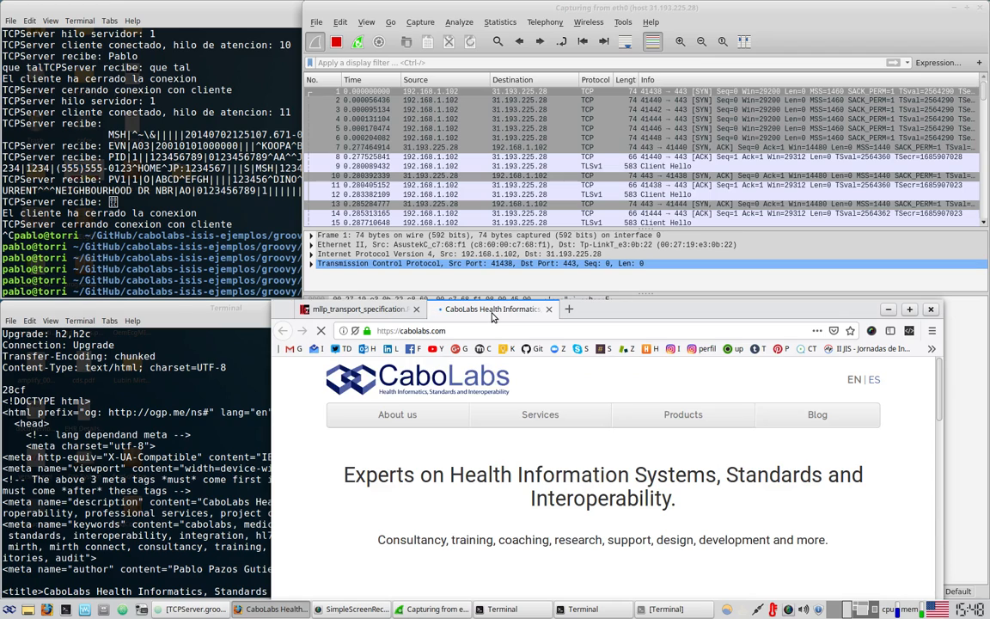
# Reposition the browser window, return to Wireshark and enlarge the packet list and packet bytes panes
pyautogui.moveTo(493, 317); pyautogui.dragTo(640, 72)
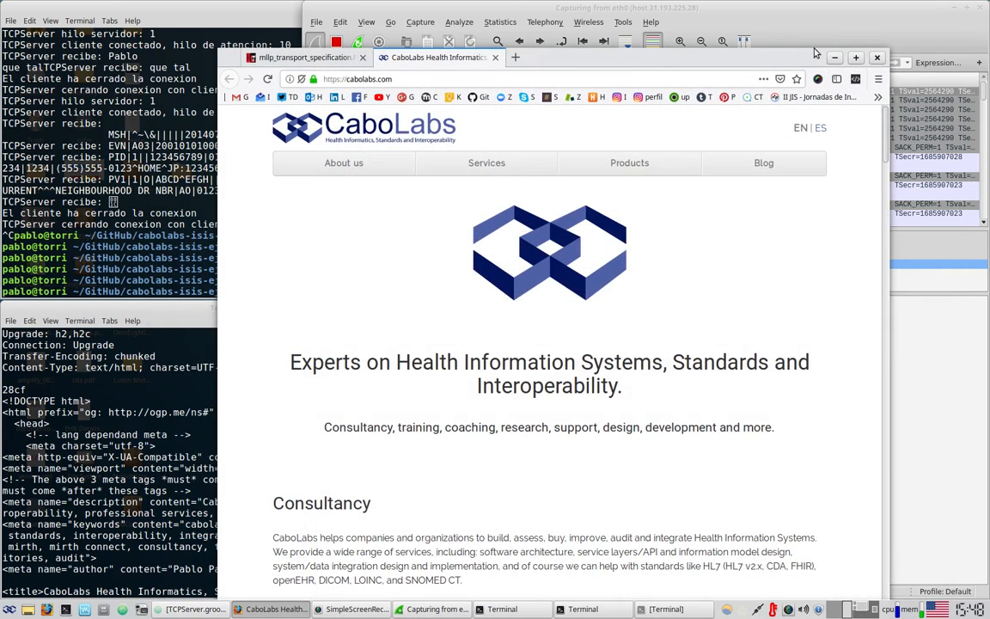
pyautogui.moveTo(812, 51); pyautogui.dragTo(794, 203)
pyautogui.click(737, 191)
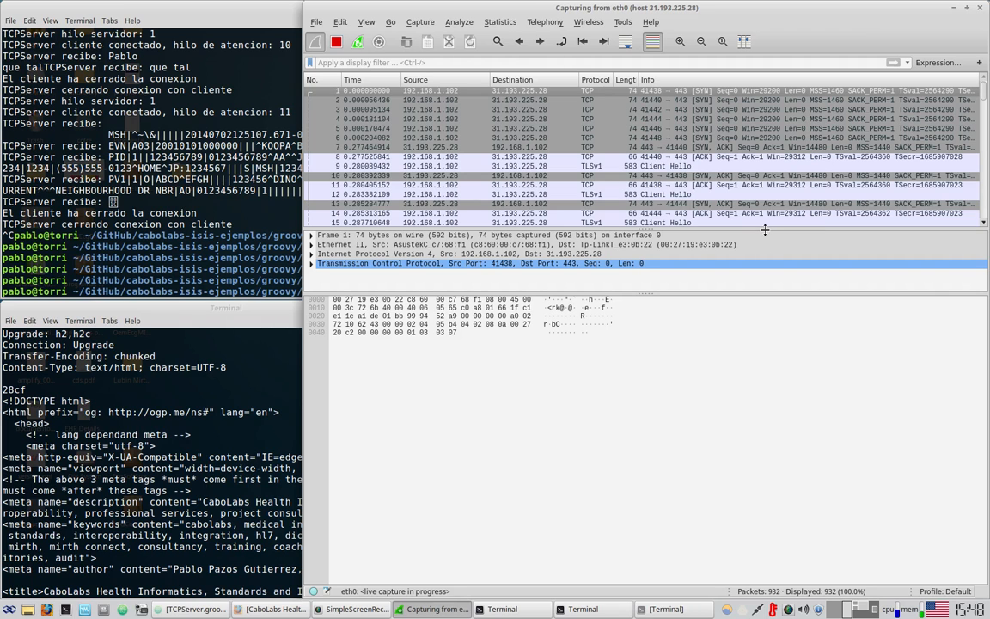
pyautogui.moveTo(765, 230); pyautogui.dragTo(764, 379)
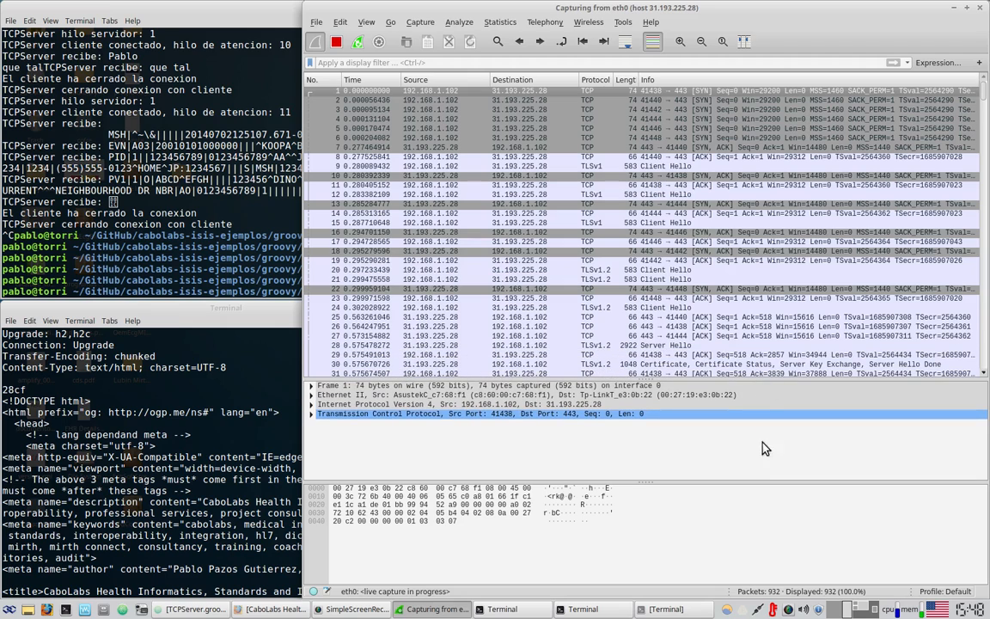
pyautogui.moveTo(755, 482); pyautogui.dragTo(757, 450)
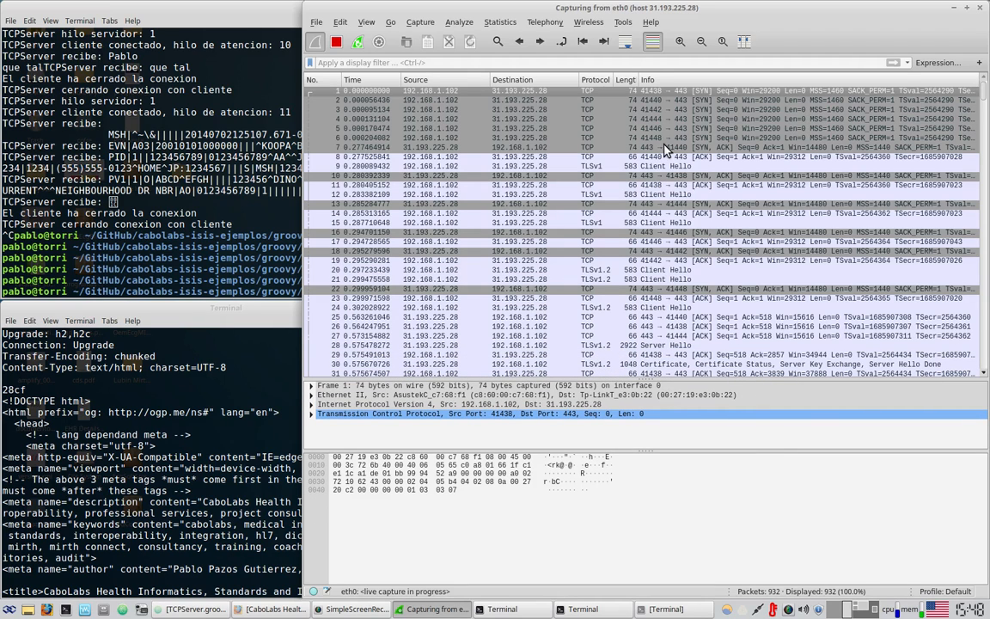
# Check the page's HTTPS address in Firefox and examine the captured TLS handshake and Application Data packets in Wireshark
pyautogui.click(275, 609)
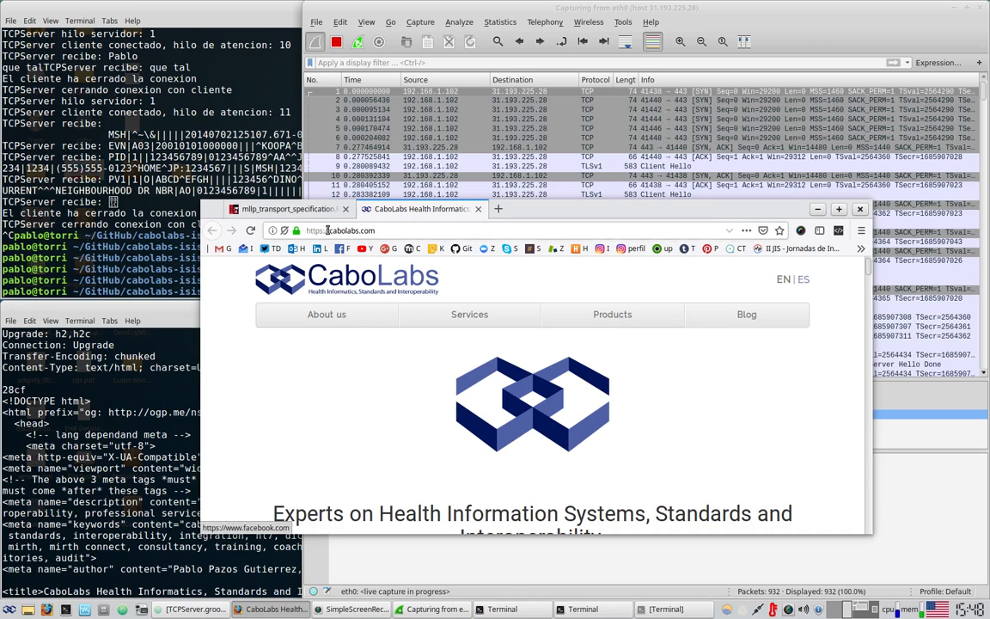
pyautogui.click(914, 503)
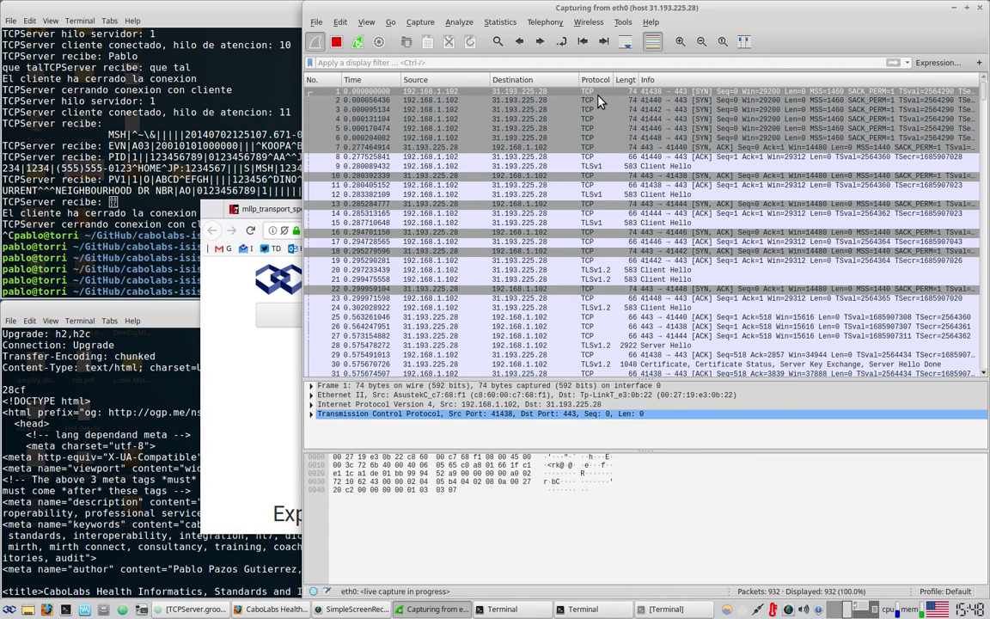
pyautogui.click(598, 168)
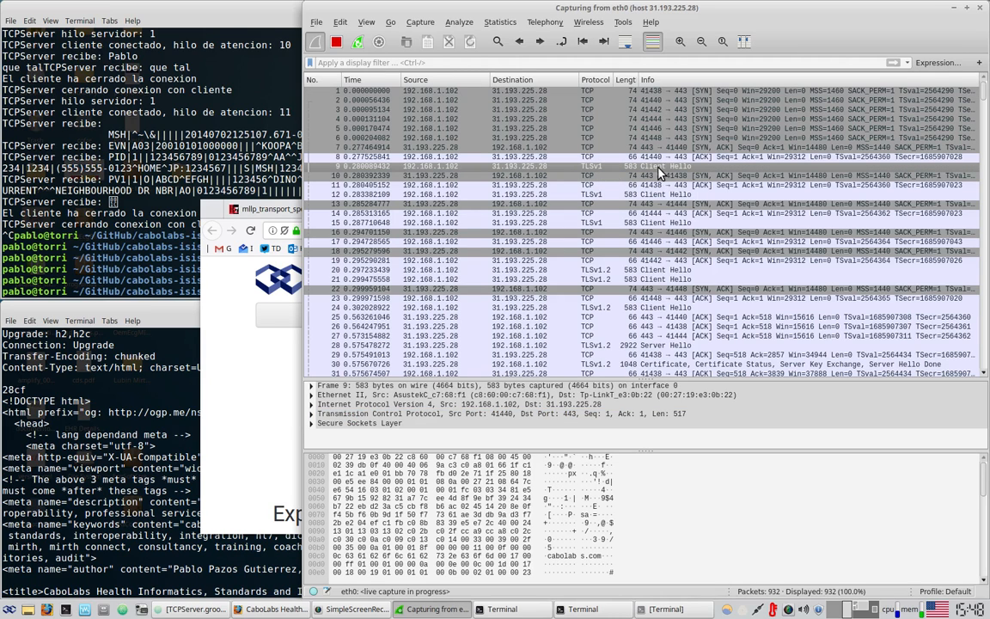
pyautogui.click(593, 195)
pyautogui.scroll(-3, 653, 227)
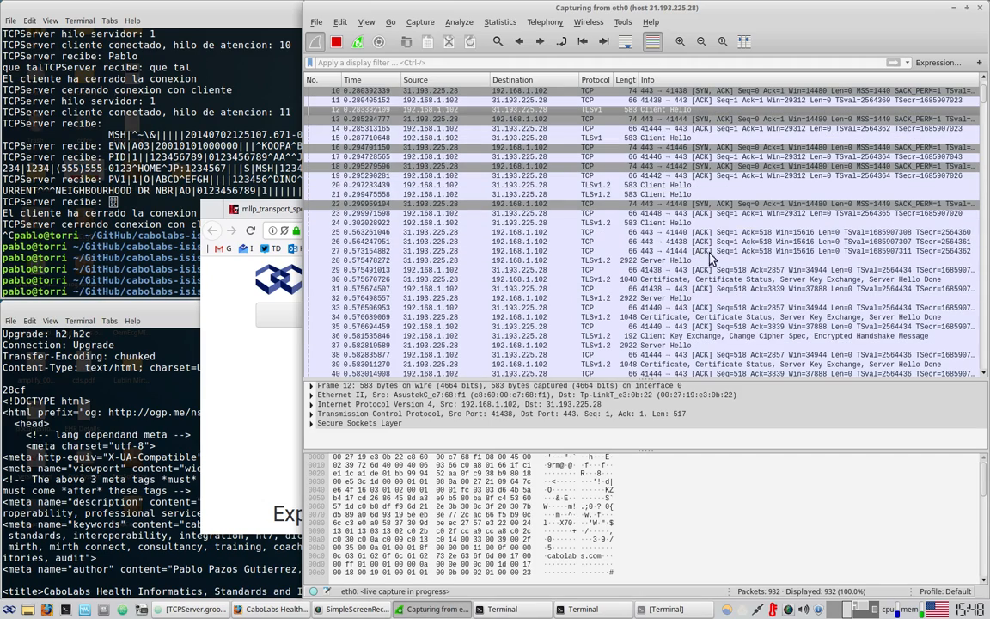
pyautogui.scroll(-17, 817, 262)
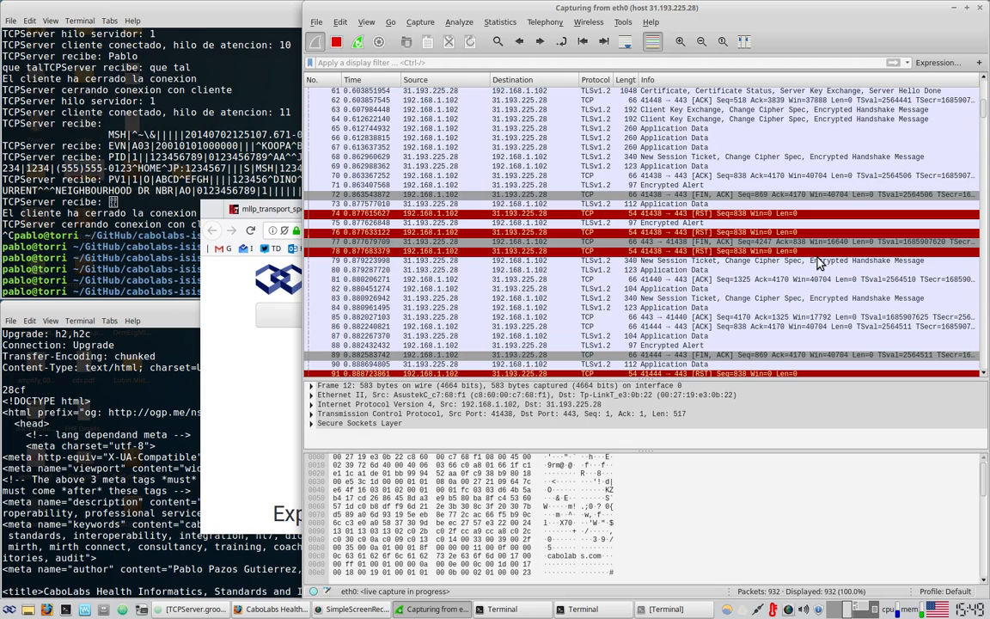
pyautogui.scroll(-6, 819, 263)
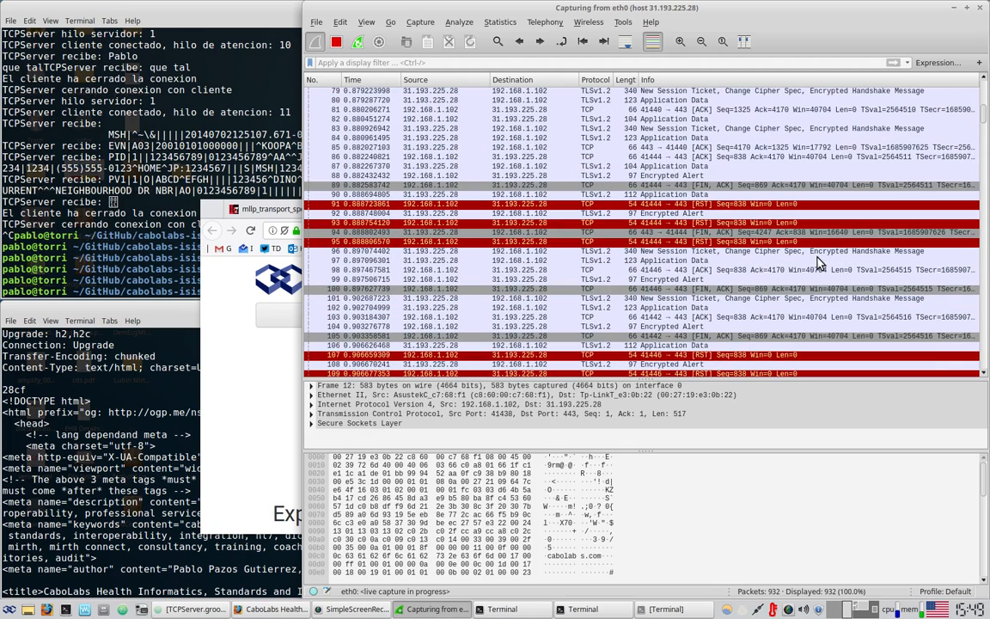
pyautogui.scroll(-8, 819, 263)
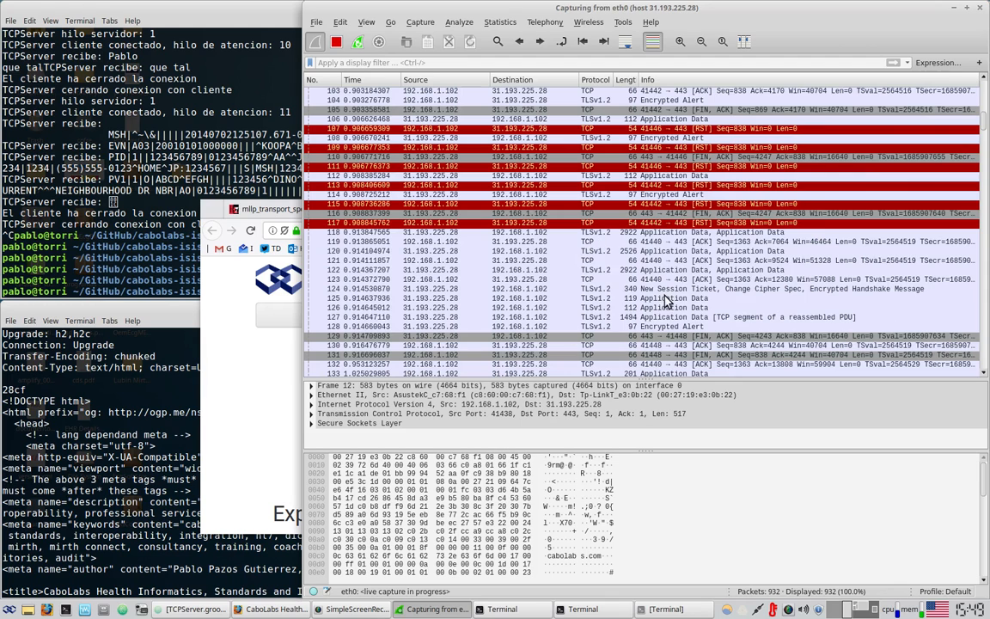
pyautogui.scroll(6, 675, 303)
pyautogui.scroll(4, 674, 302)
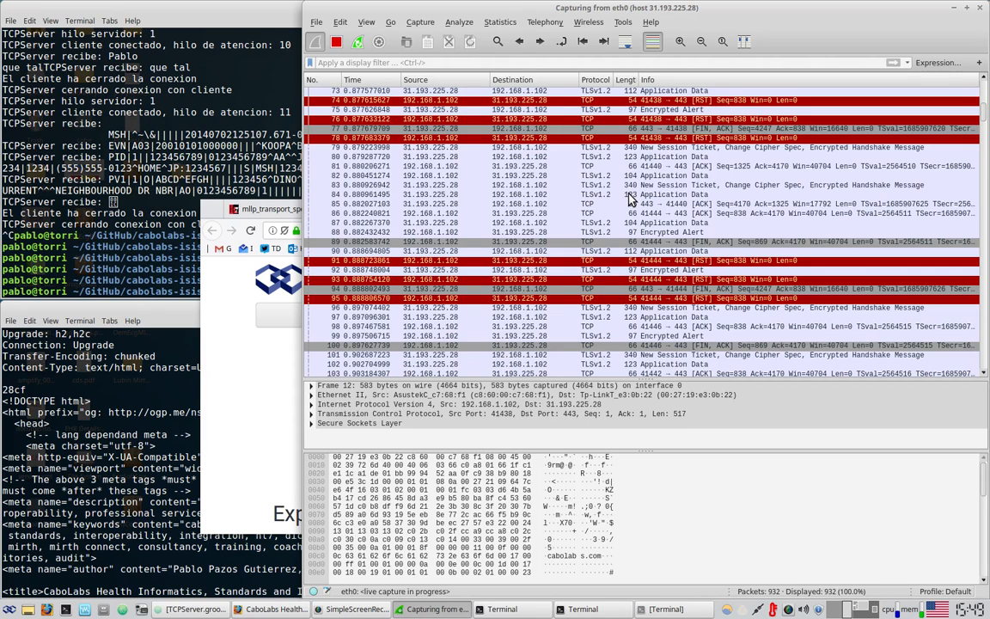
pyautogui.click(206, 345)
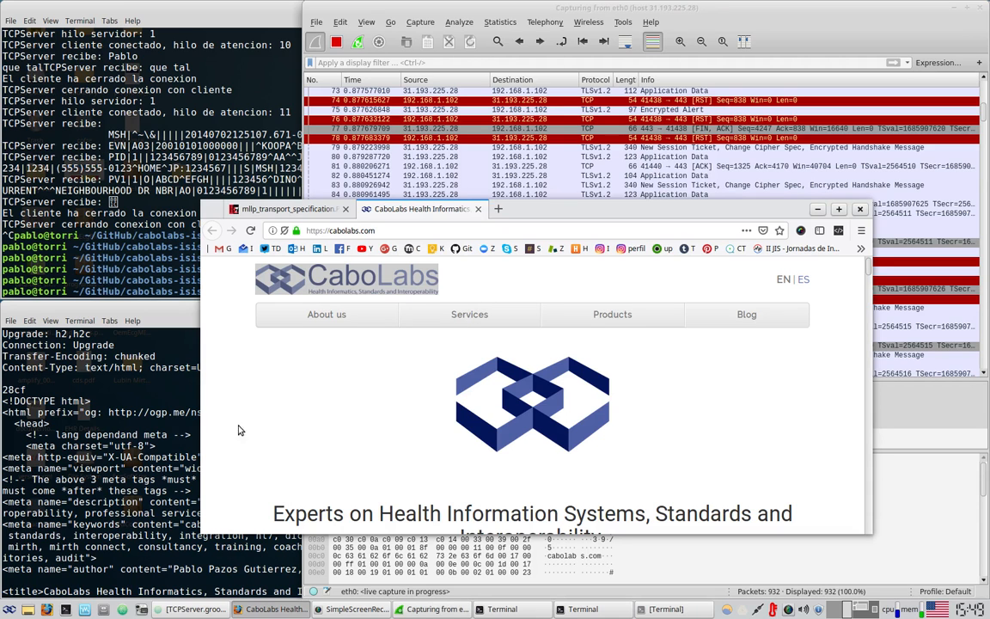
# Look through the content of the cabolabs.com home page in Firefox
pyautogui.scroll(-10, 593, 438)
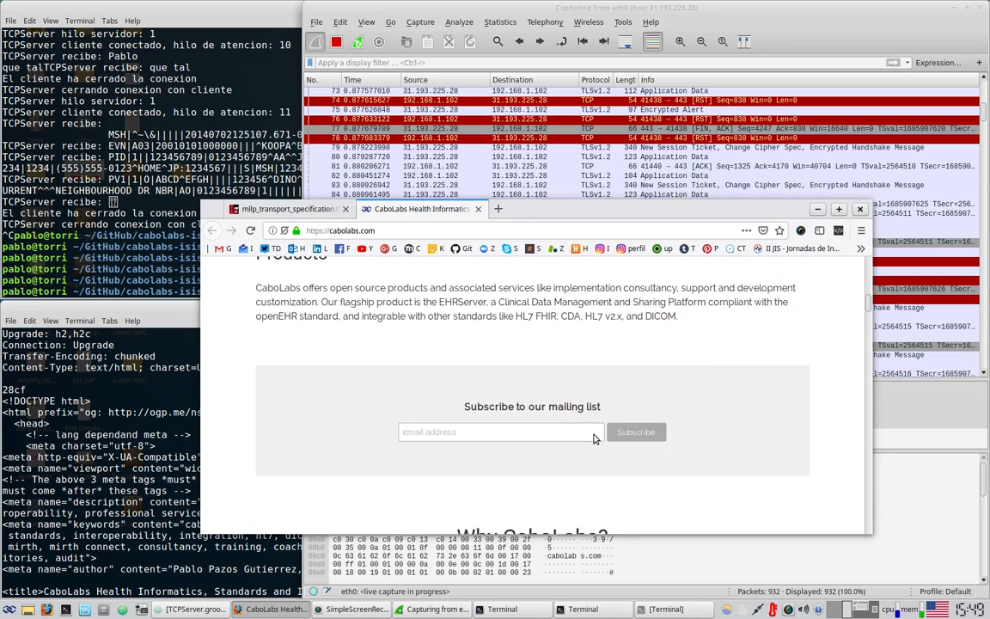
pyautogui.scroll(-10, 593, 439)
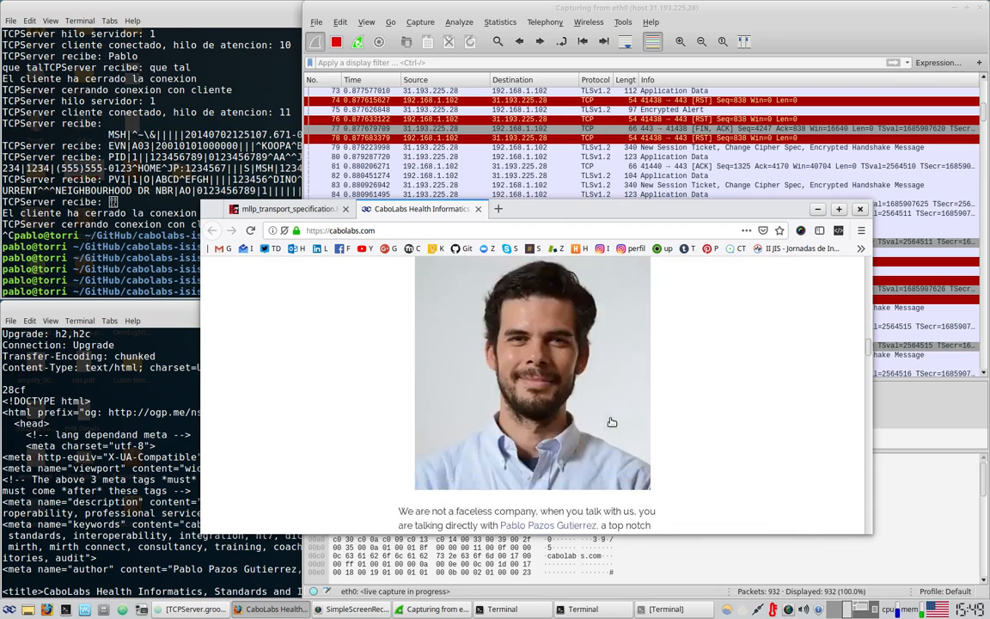
pyautogui.scroll(-3, 673, 365)
pyautogui.moveTo(219, 299); pyautogui.dragTo(710, 401)
pyautogui.scroll(1, 757, 413)
# Switch to Wireshark, follow the SSL stream of the first Client Hello packet and close the stream window
pyautogui.click(908, 407)
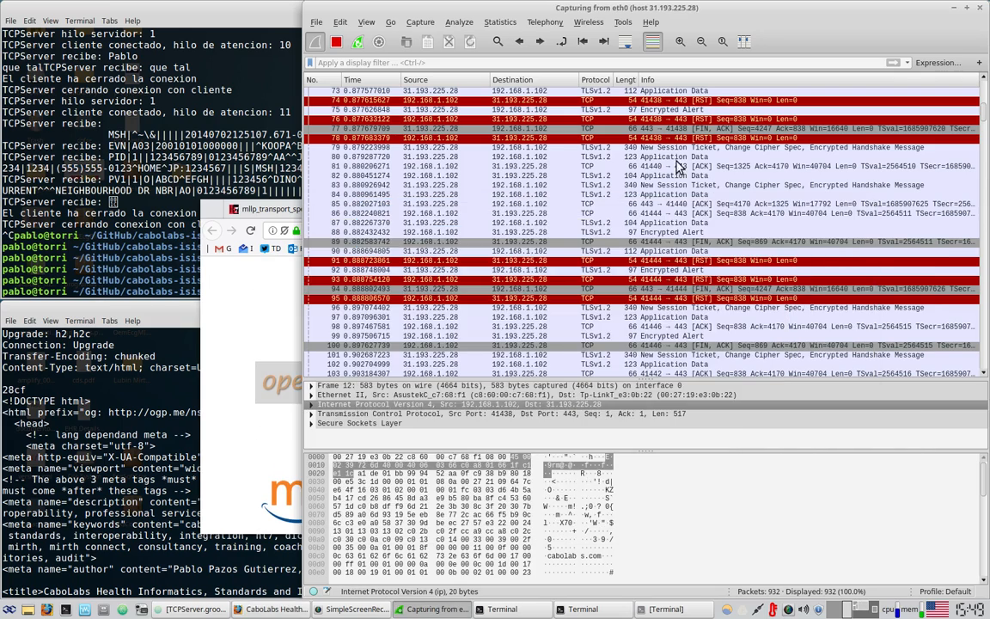
pyautogui.scroll(12, 674, 297)
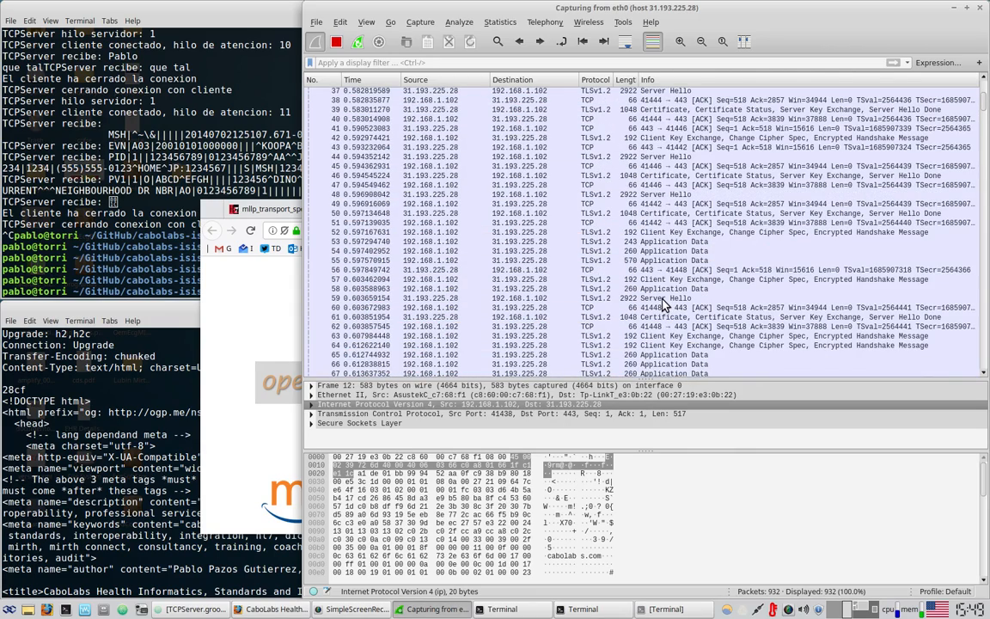
pyautogui.scroll(10, 662, 305)
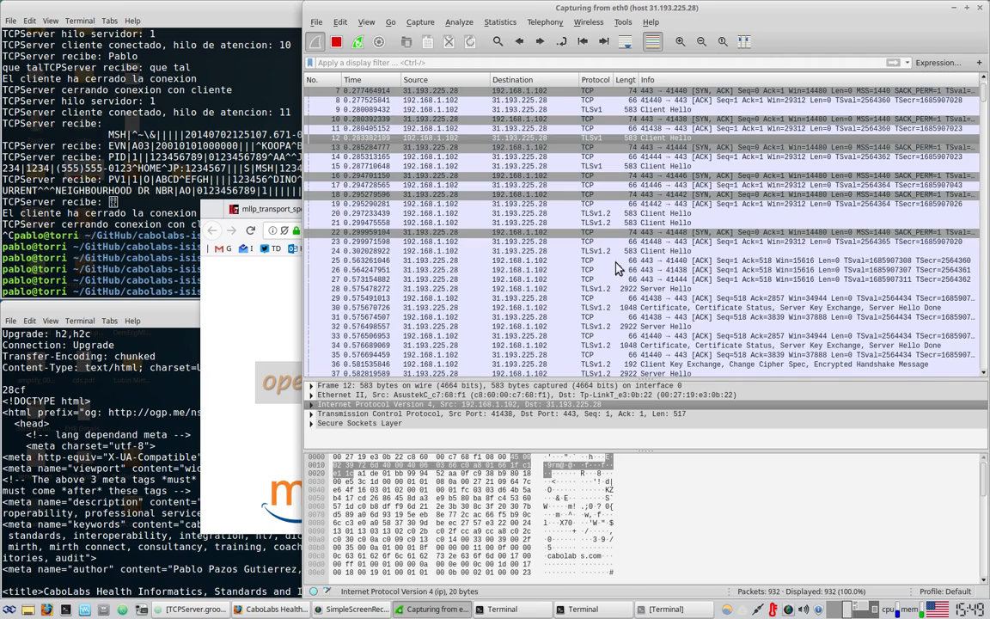
pyautogui.scroll(2, 617, 268)
pyautogui.click(638, 166)
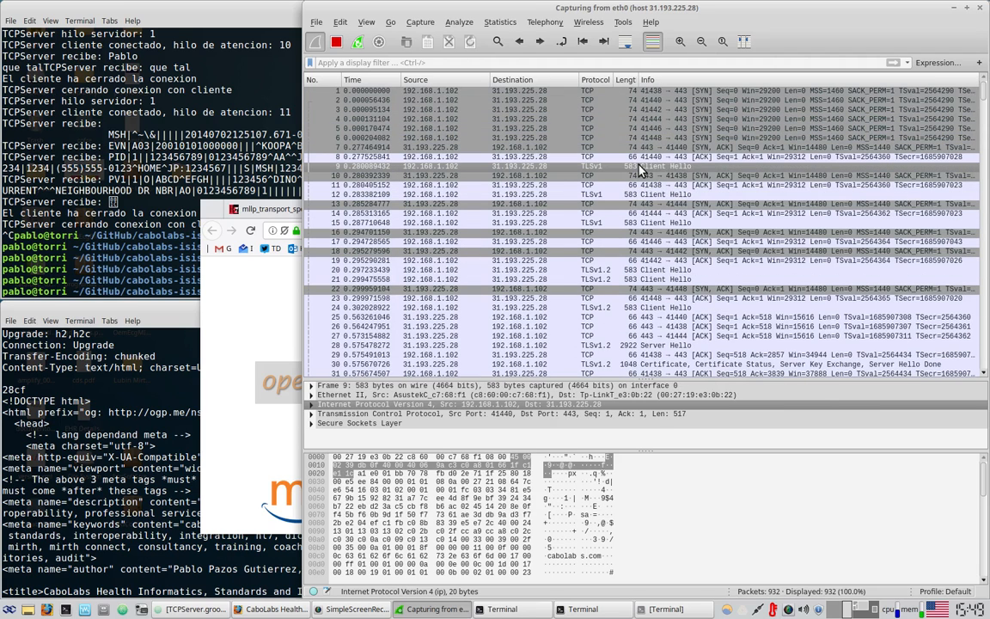
pyautogui.rightClick(640, 168)
pyautogui.moveTo(691, 343)
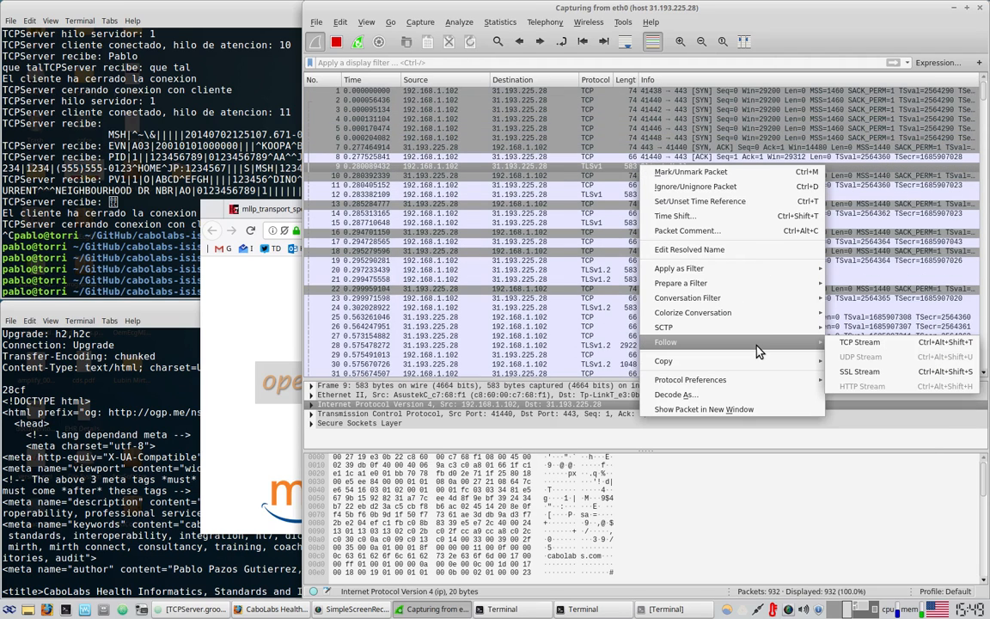
pyautogui.click(885, 371)
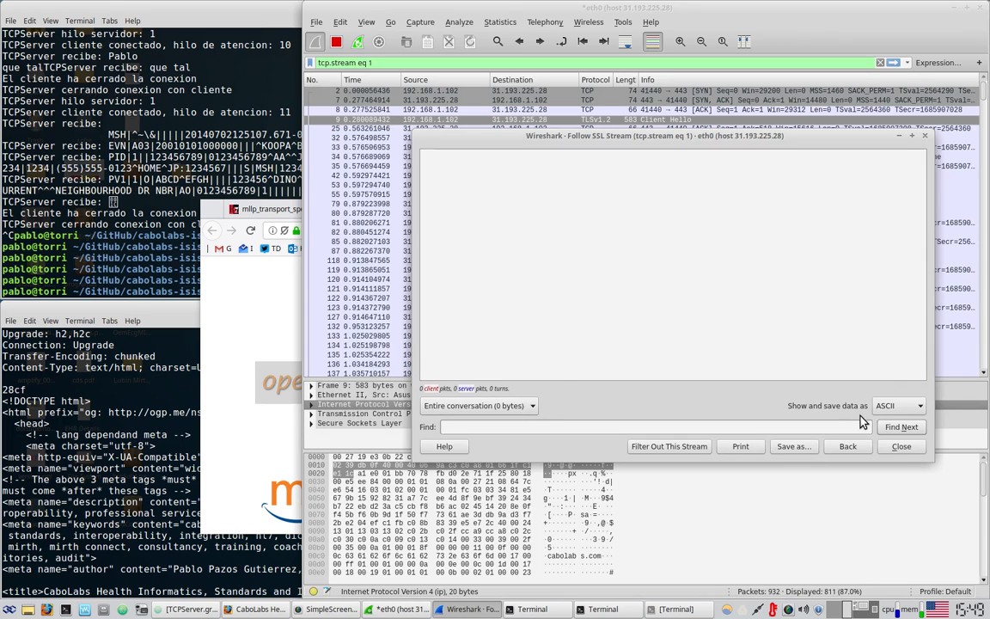
pyautogui.click(901, 446)
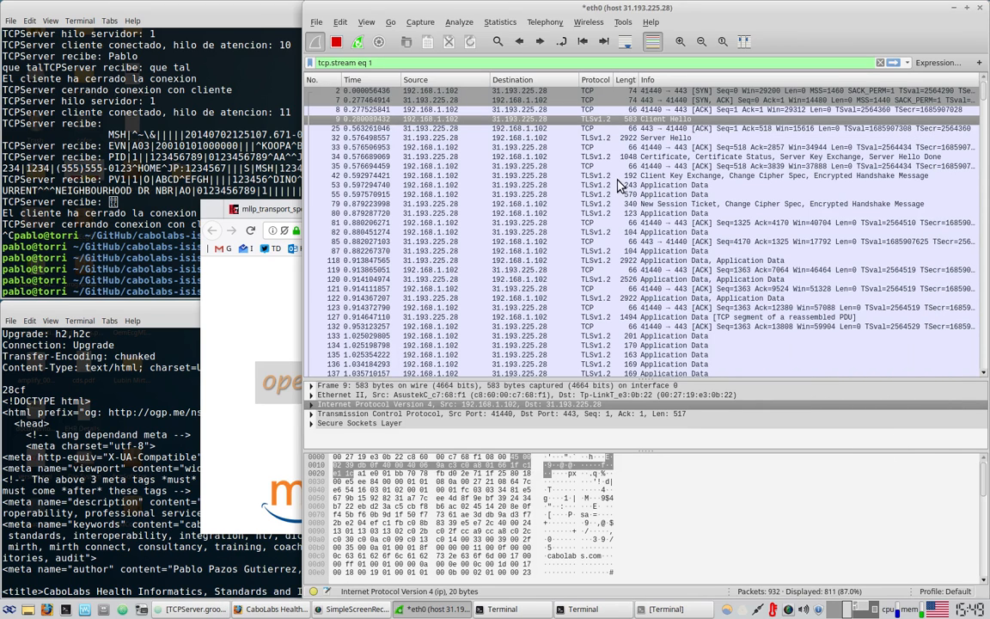
# Follow the SSL stream of Application Data packet 53, check its conversation direction choices and close the stream window
pyautogui.click(681, 177)
pyautogui.click(686, 186)
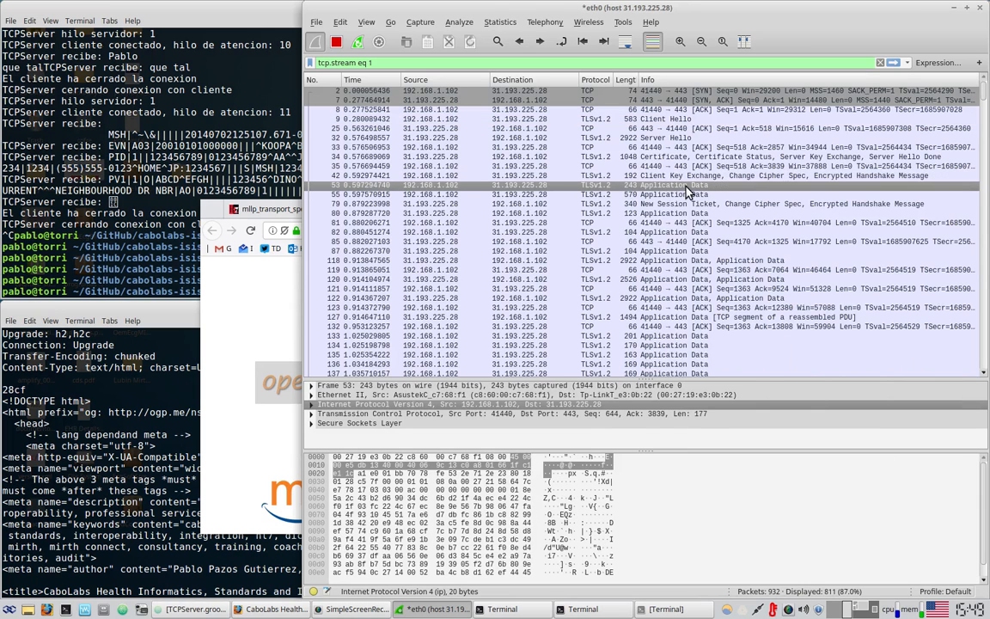
pyautogui.rightClick(685, 186)
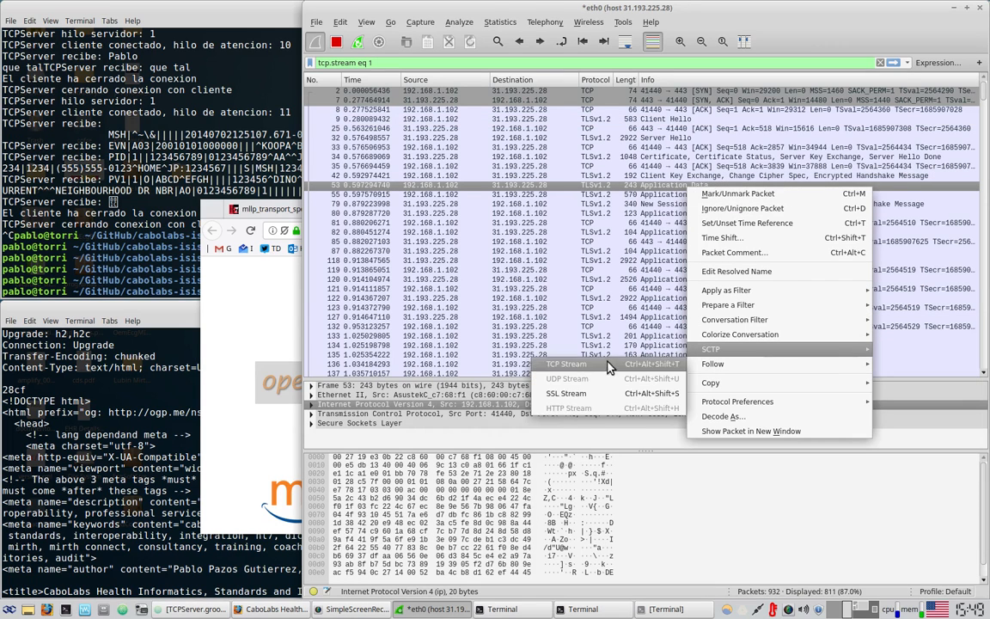
pyautogui.moveTo(708, 368)
pyautogui.click(566, 393)
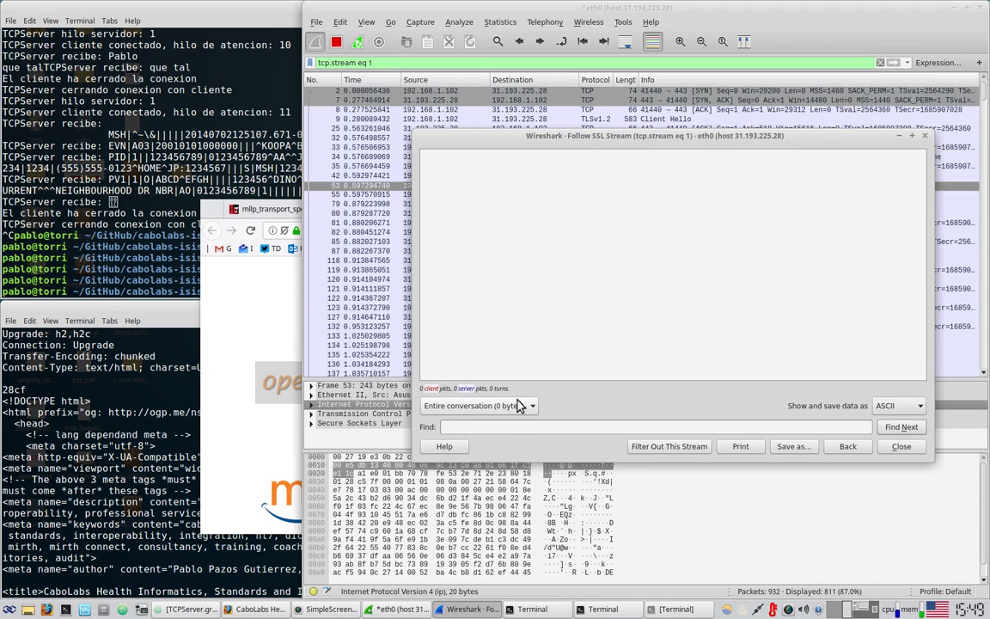
pyautogui.click(518, 405)
pyautogui.click(558, 297)
pyautogui.click(900, 446)
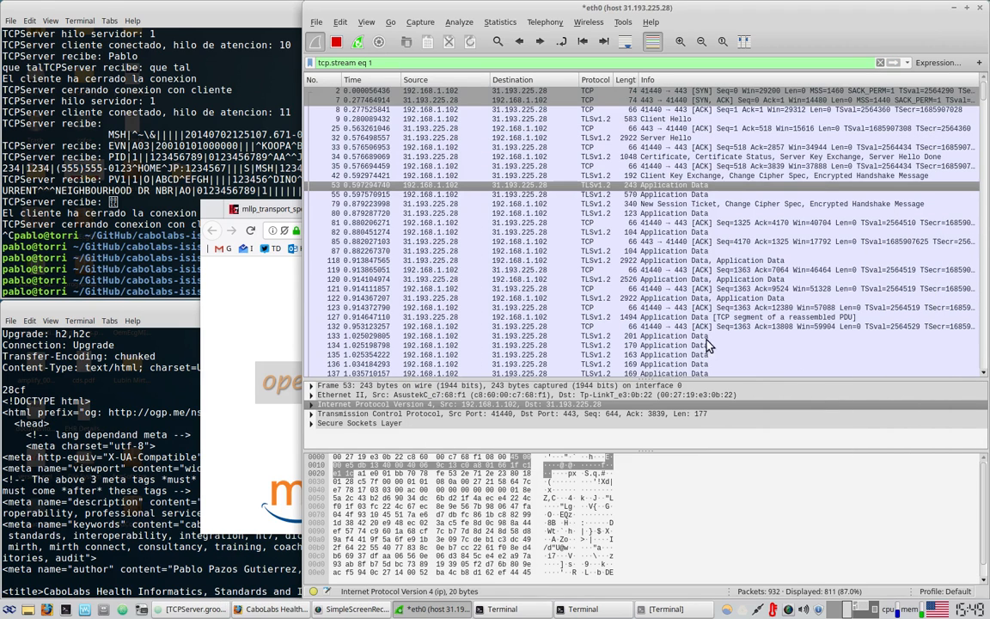
# Inspect the bytes of Application Data packet 55 and follow the TCP stream of packet 53
pyautogui.click(553, 194)
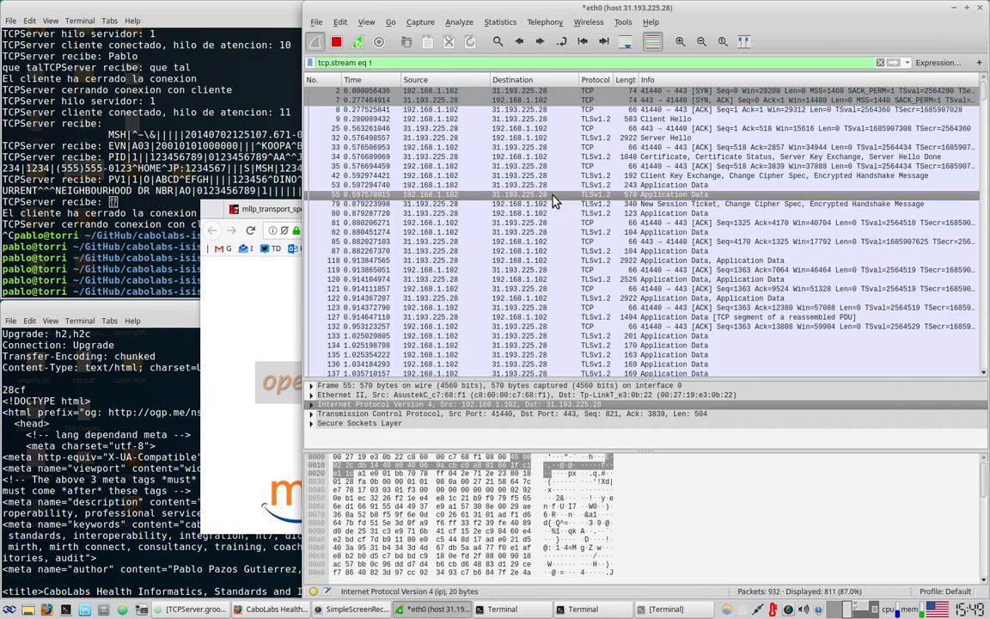
pyautogui.click(582, 528)
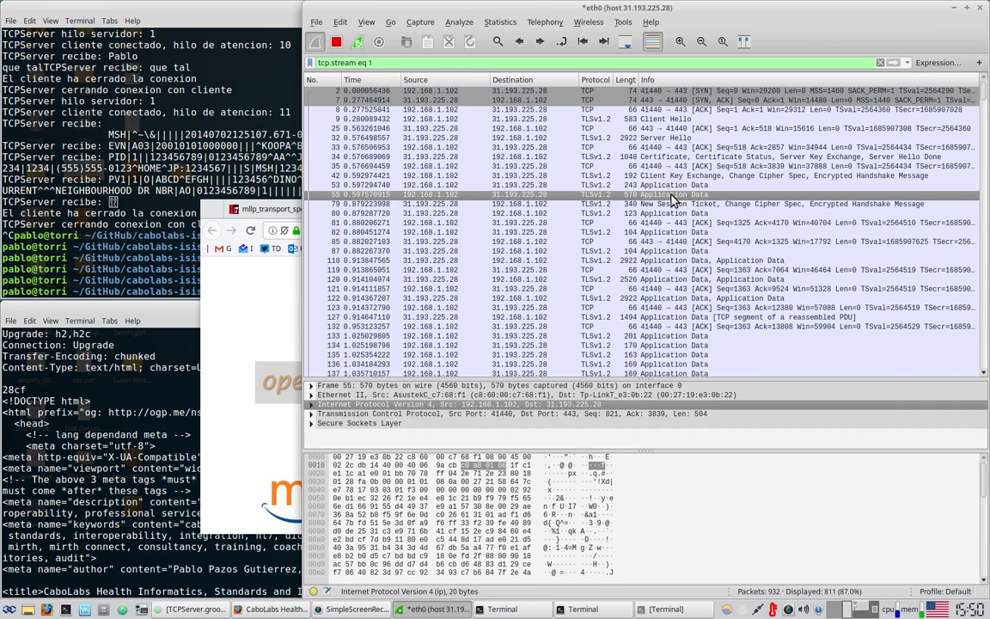
pyautogui.rightClick(673, 185)
pyautogui.moveTo(700, 362)
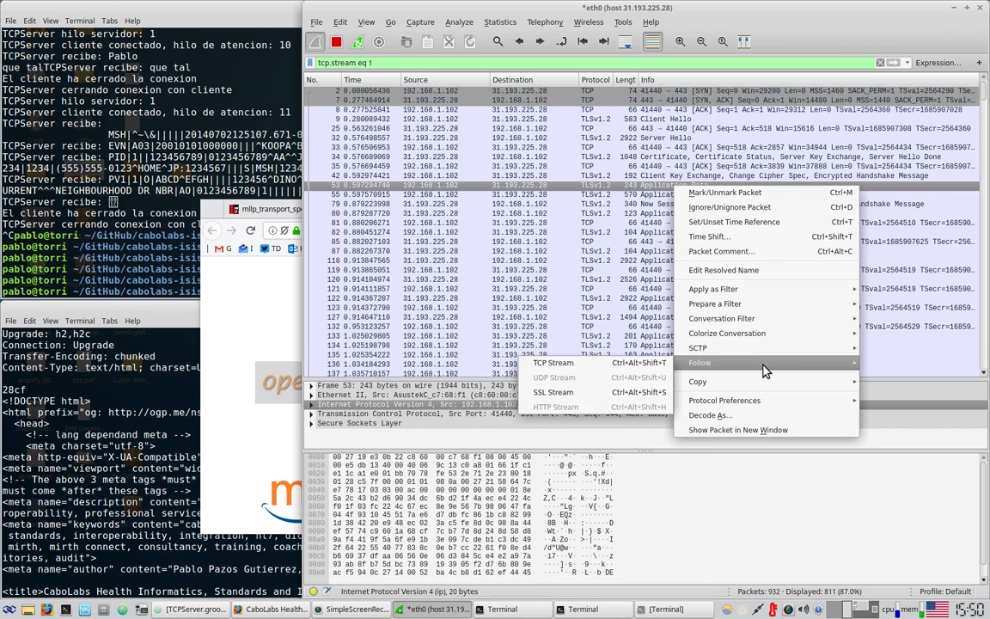
pyautogui.click(630, 363)
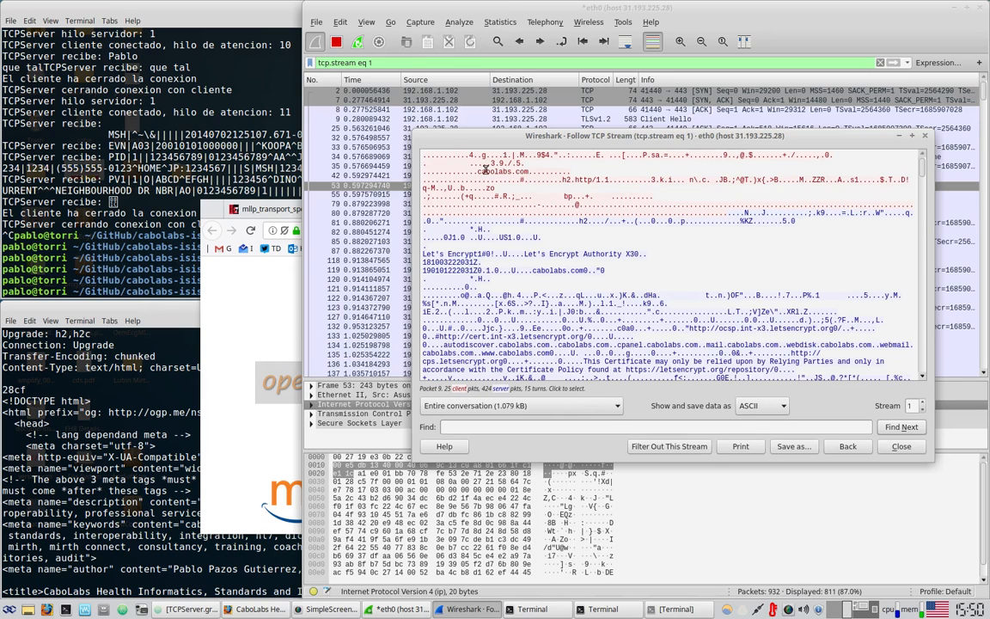
# Examine the TCP stream's handshake, certificate text and encrypted data through to its end, and close the stream window
pyautogui.moveTo(505, 155); pyautogui.dragTo(810, 305)
pyautogui.click(818, 279)
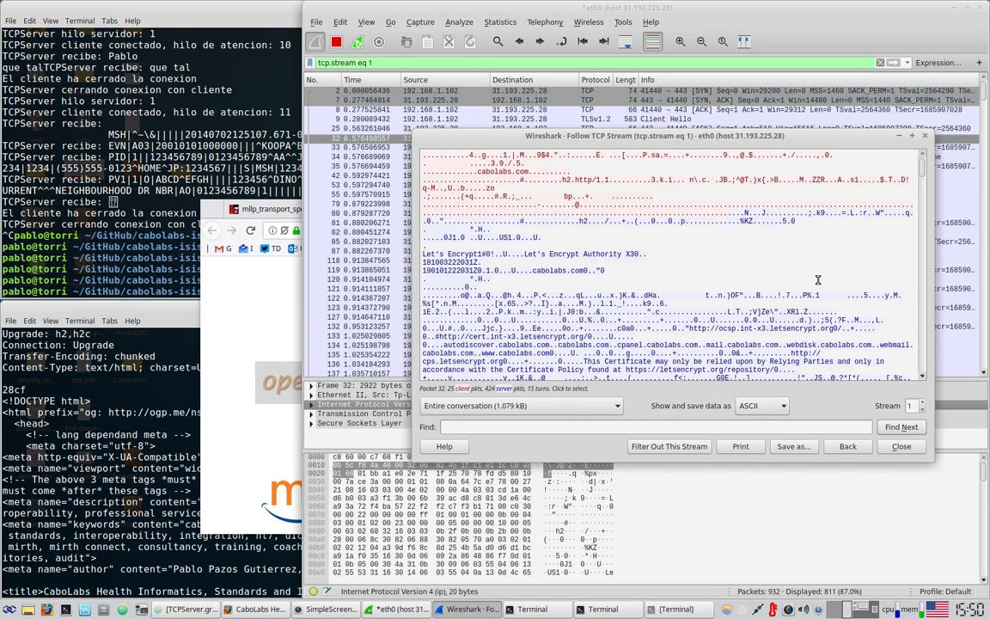
pyautogui.scroll(-1, 818, 279)
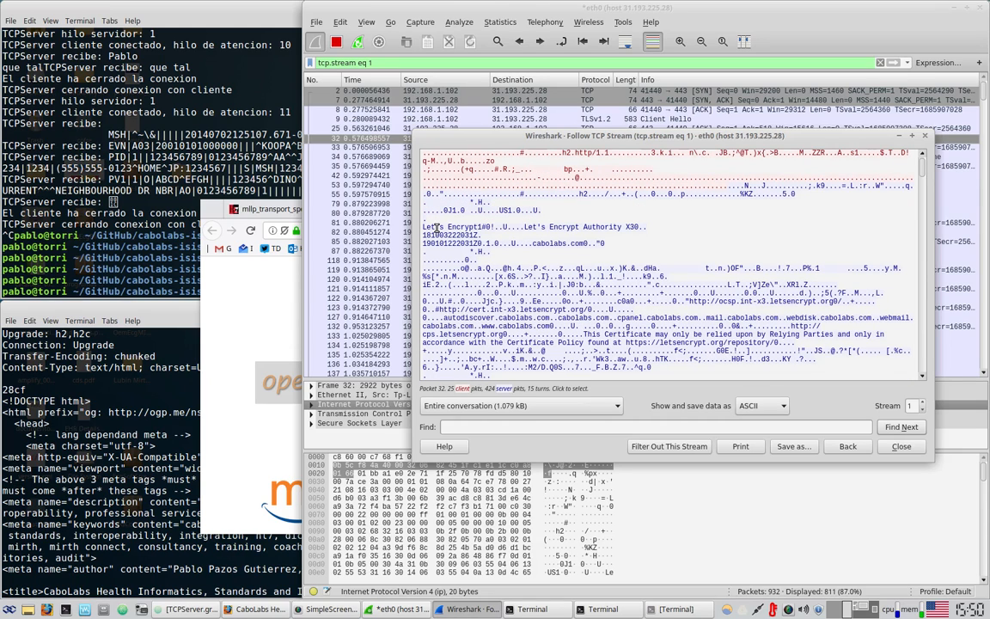
pyautogui.moveTo(436, 228); pyautogui.dragTo(631, 248)
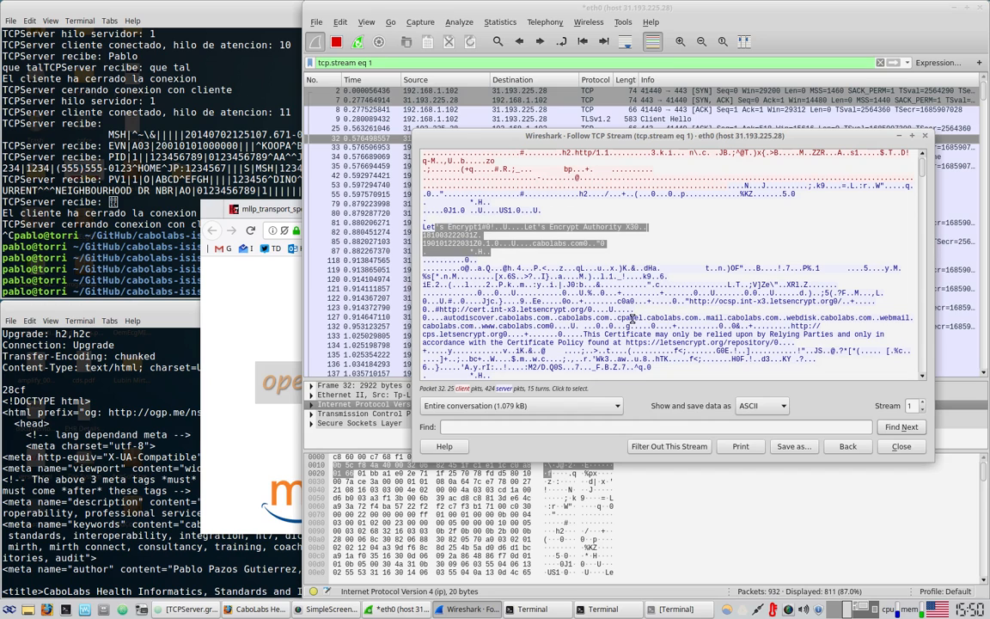
pyautogui.moveTo(479, 278); pyautogui.dragTo(748, 358)
pyautogui.scroll(-2, 755, 351)
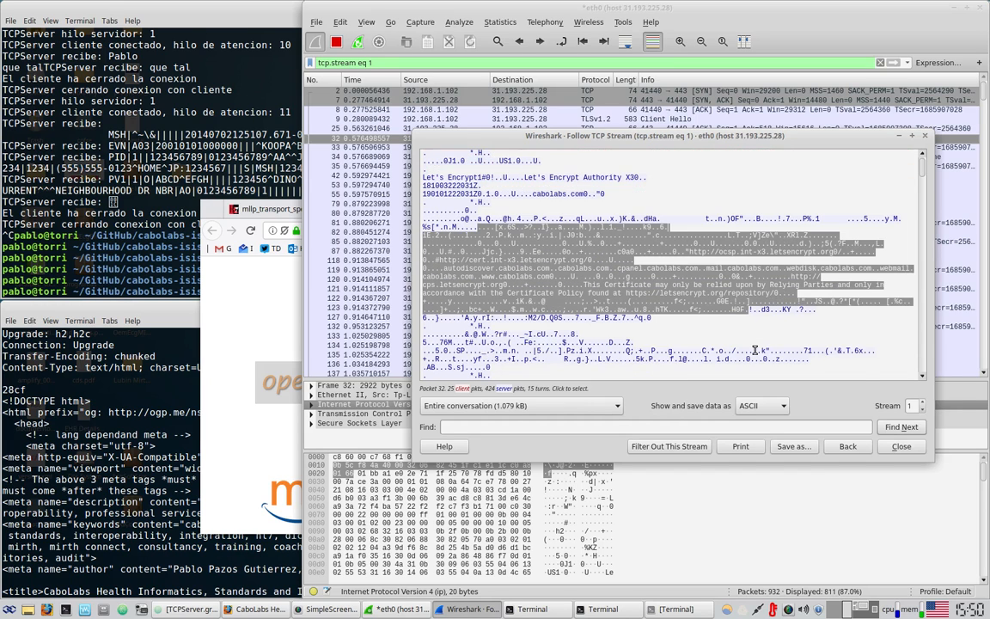
pyautogui.scroll(-4, 755, 351)
pyautogui.scroll(-6, 754, 350)
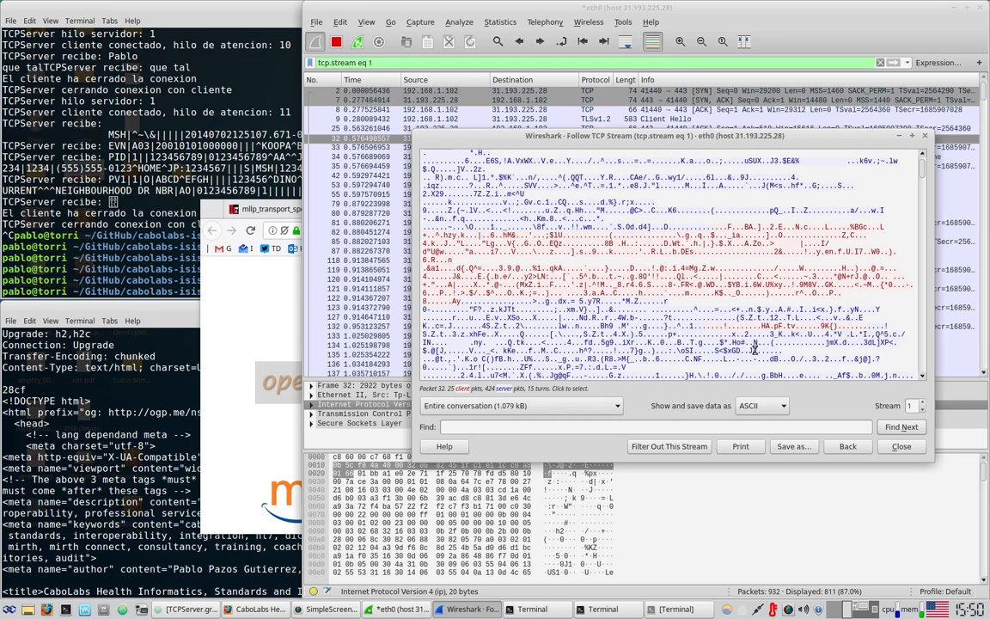
pyautogui.scroll(-6, 755, 350)
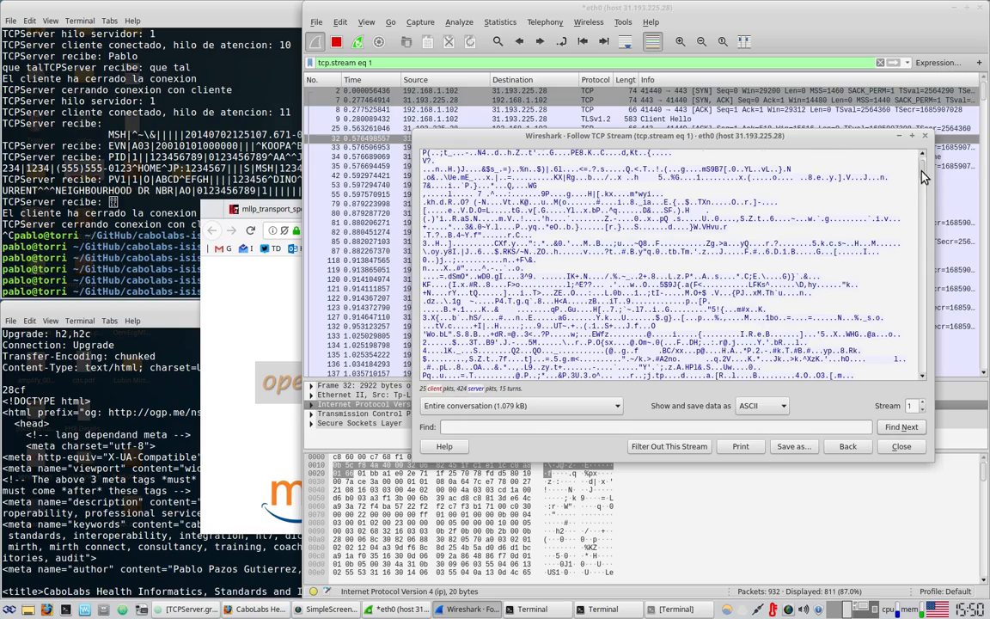
pyautogui.scroll(-10, 902, 326)
pyautogui.scroll(5, 902, 327)
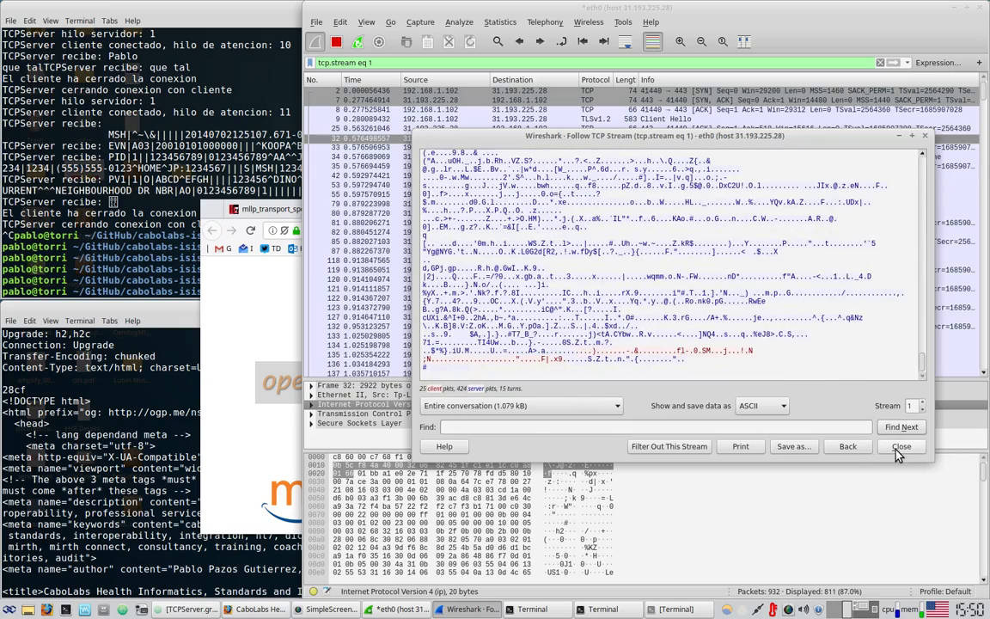
pyautogui.click(896, 447)
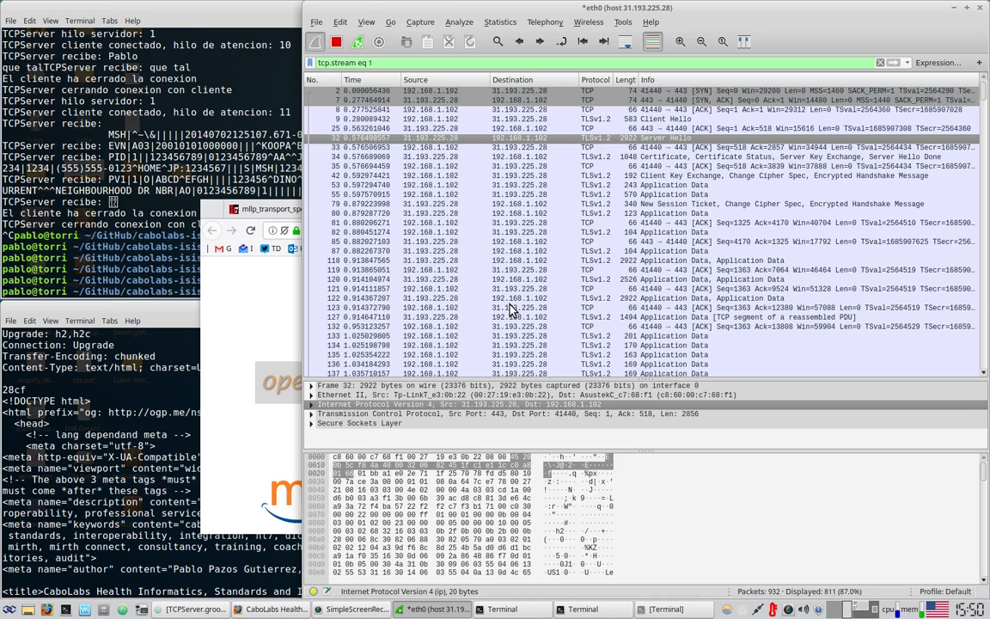
# Select the Client Key Exchange packet, clear the display filter and return to the start of the full packet list
pyautogui.click(626, 175)
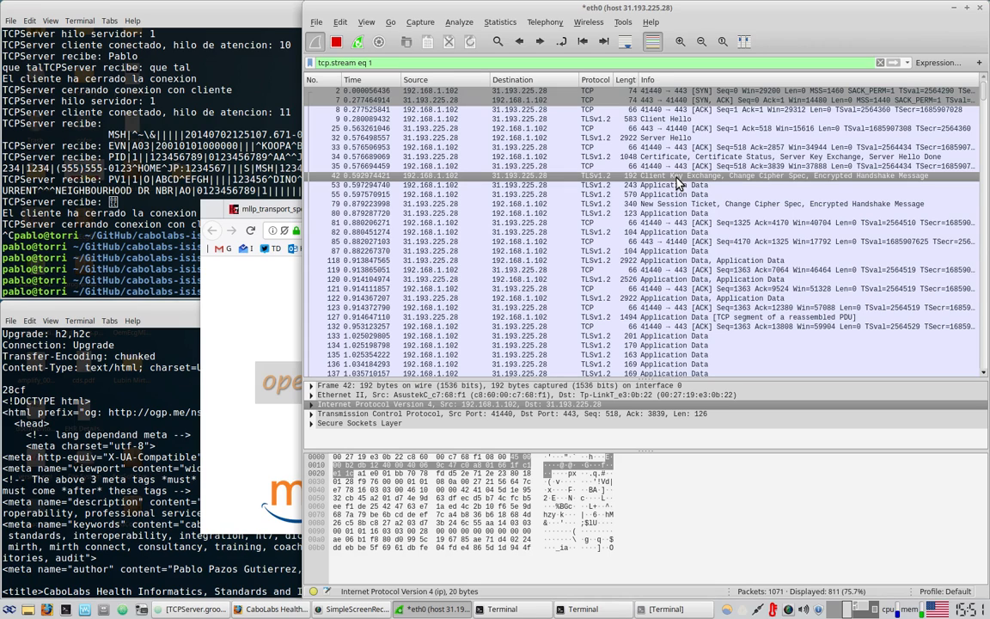
pyautogui.click(879, 61)
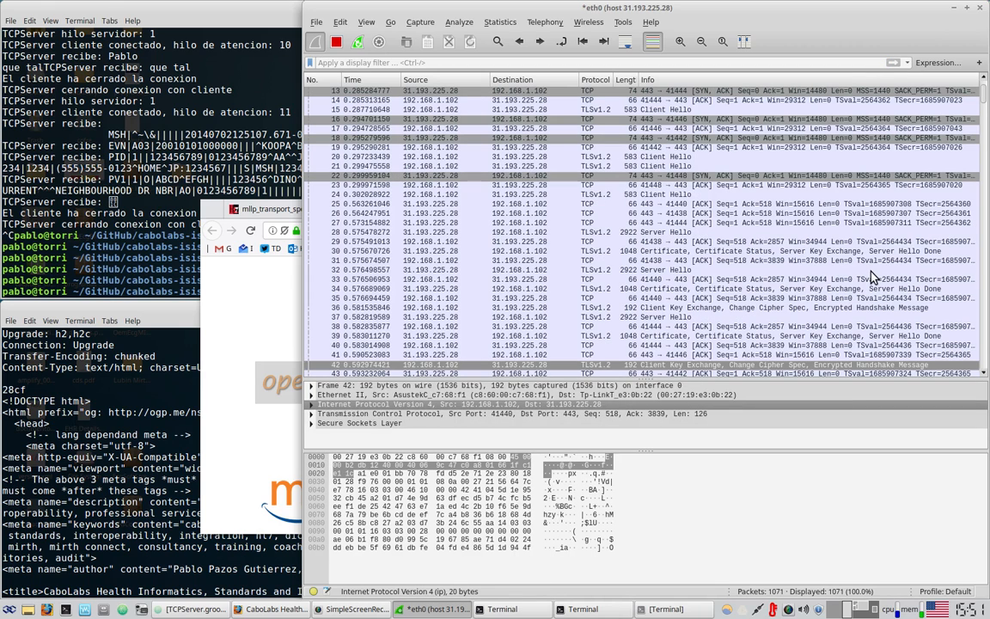
pyautogui.scroll(4, 868, 293)
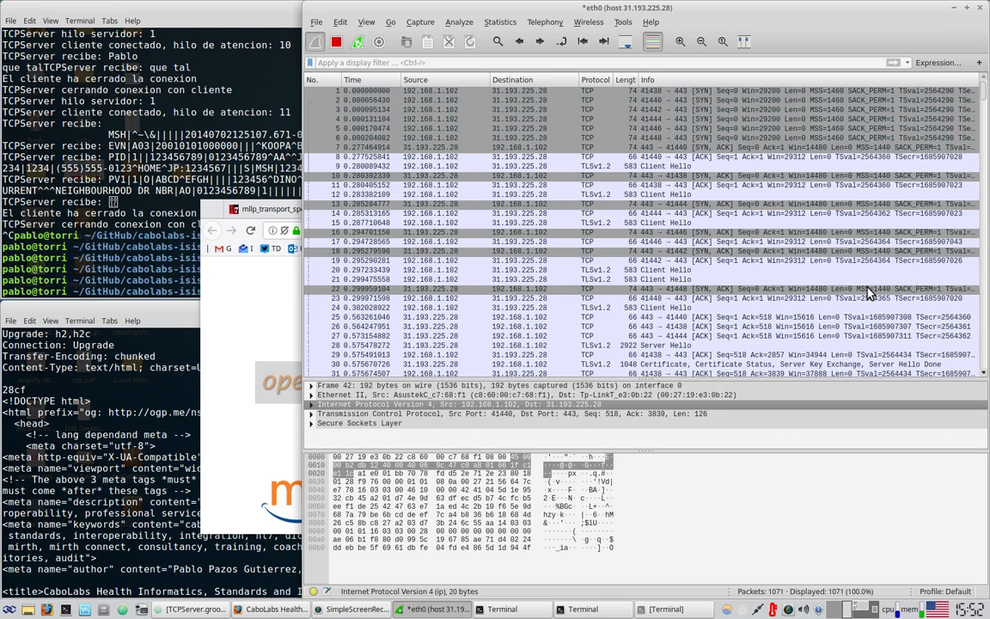
# Stop the capture, start a new one without saving the packets, stop it again and dismiss the notice
pyautogui.click(336, 42)
pyautogui.click(315, 42)
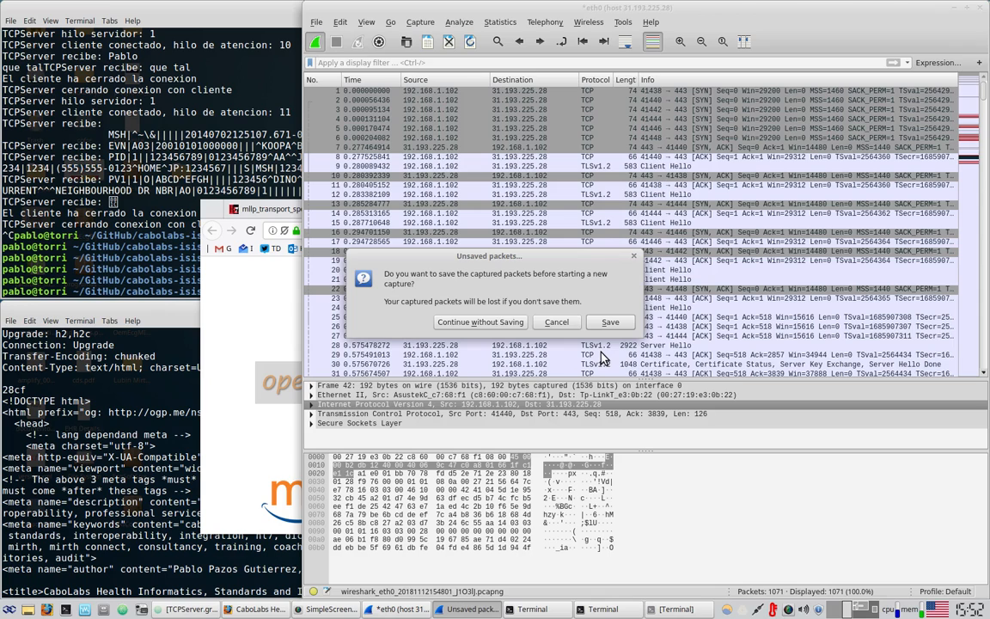
pyautogui.click(478, 321)
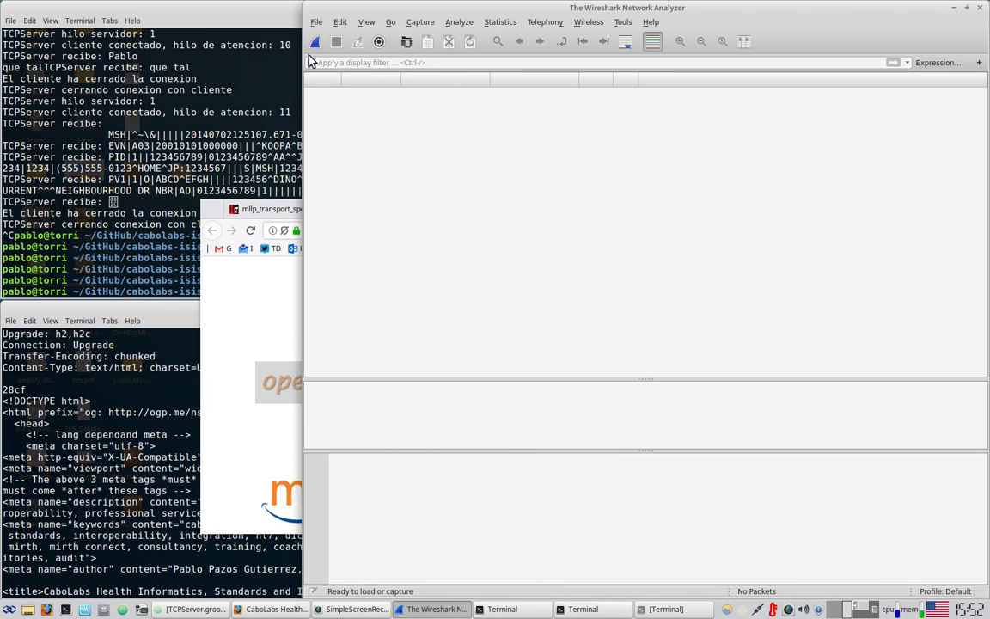
pyautogui.click(336, 42)
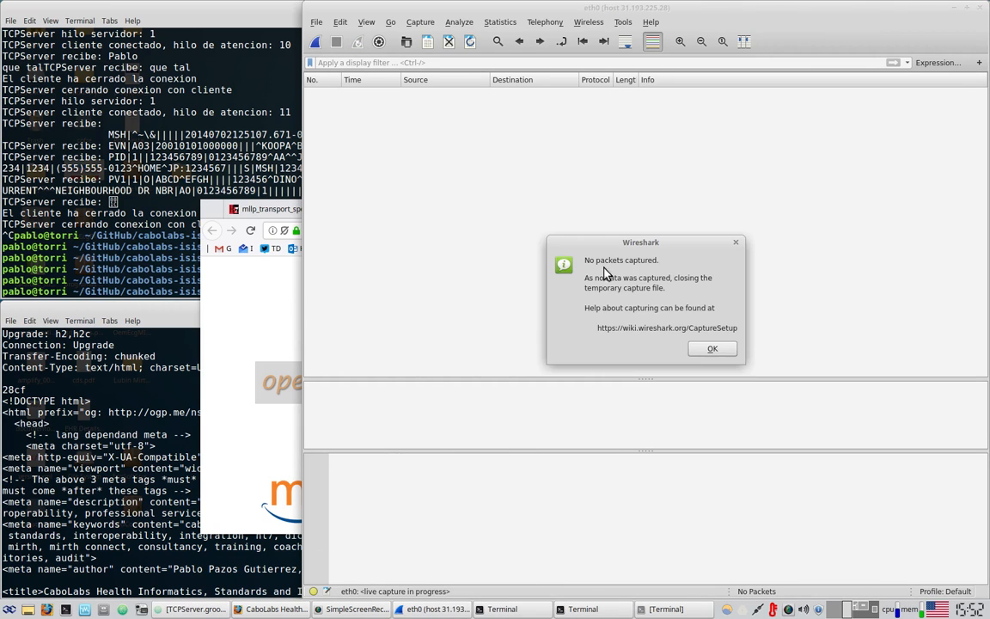
pyautogui.click(712, 348)
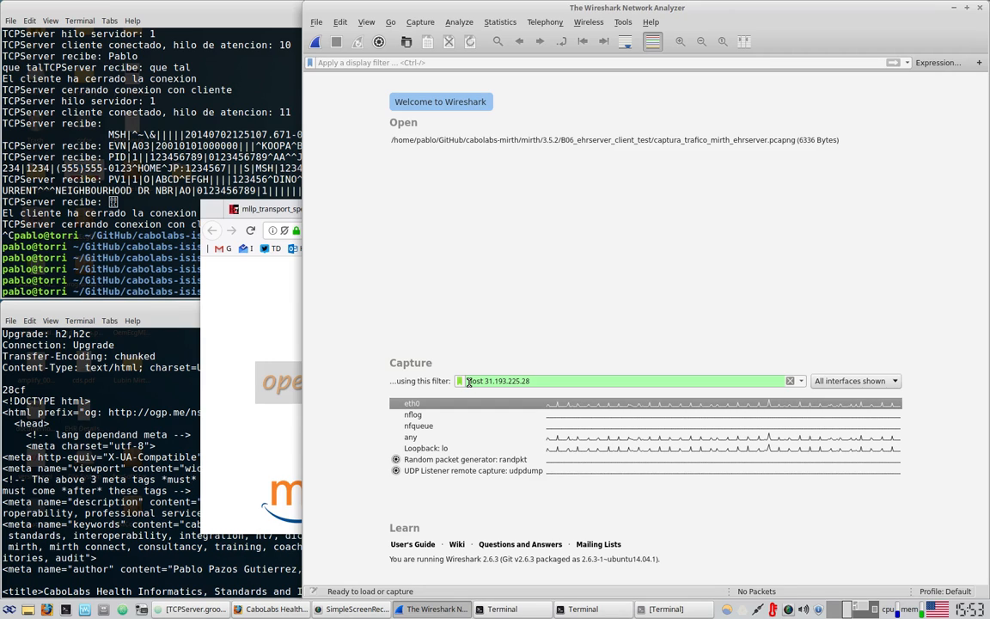
# Check the version information in the About Wireshark dialog and close it
pyautogui.click(650, 22)
pyautogui.click(689, 161)
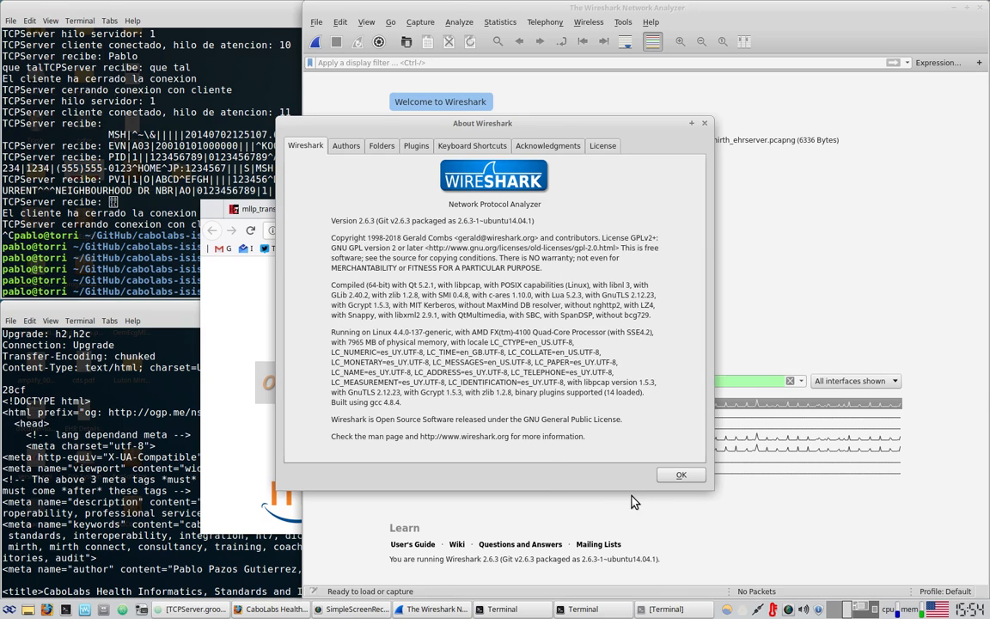
pyautogui.click(694, 475)
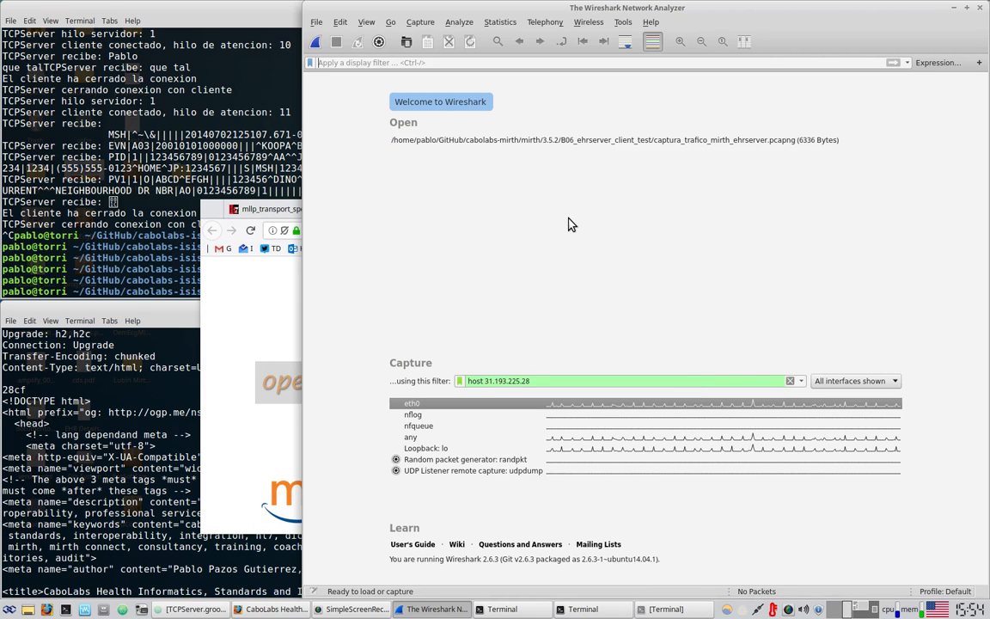